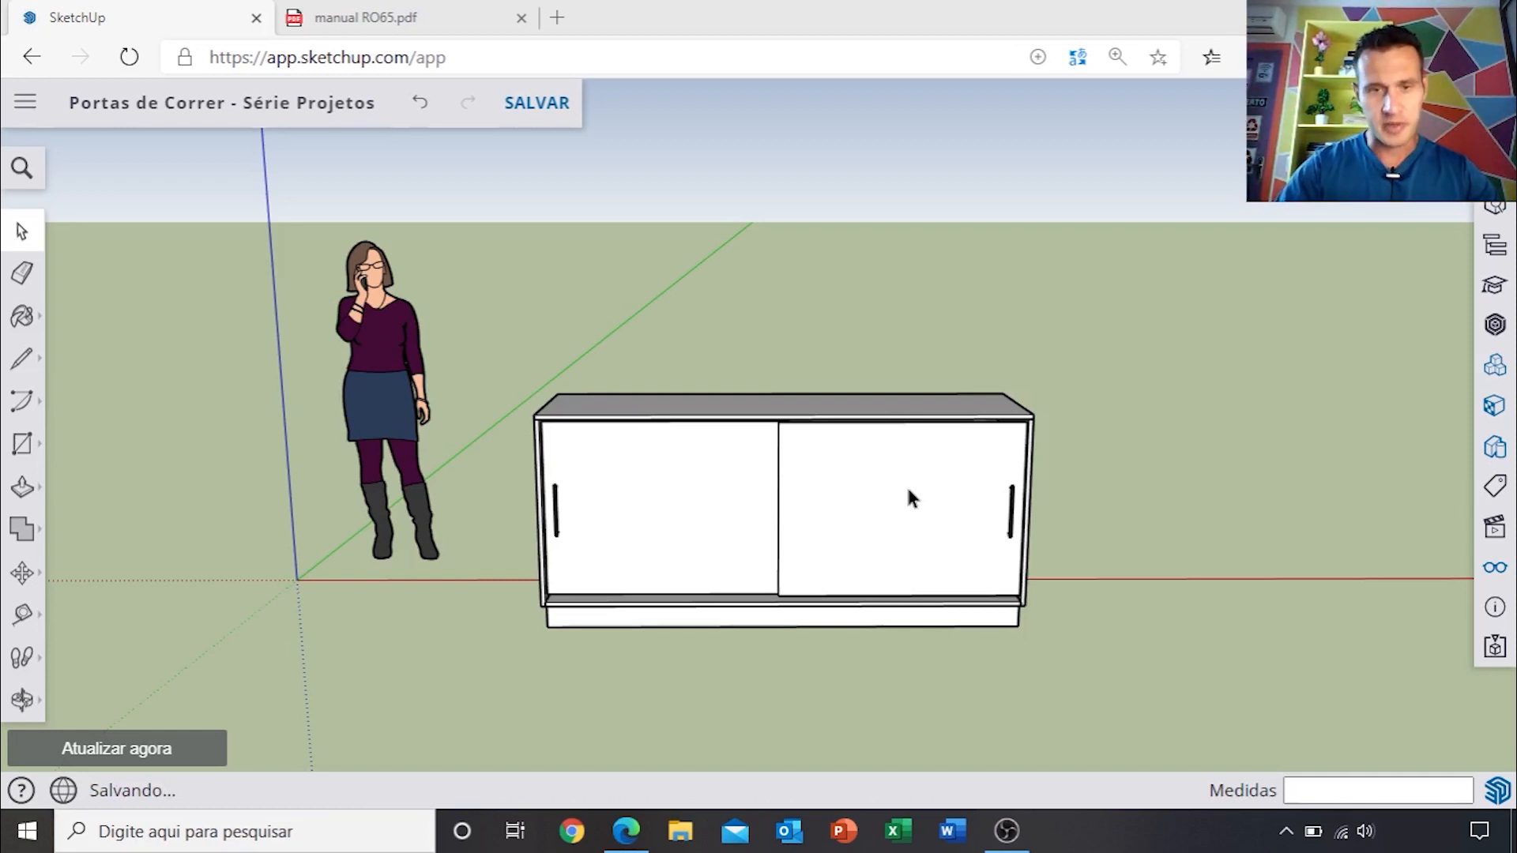
Step: Bring the two separate sliding doors with their hardware into view and save the project
scroll(826, 463, down, 7)
middle_drag(588, 479, 808, 477)
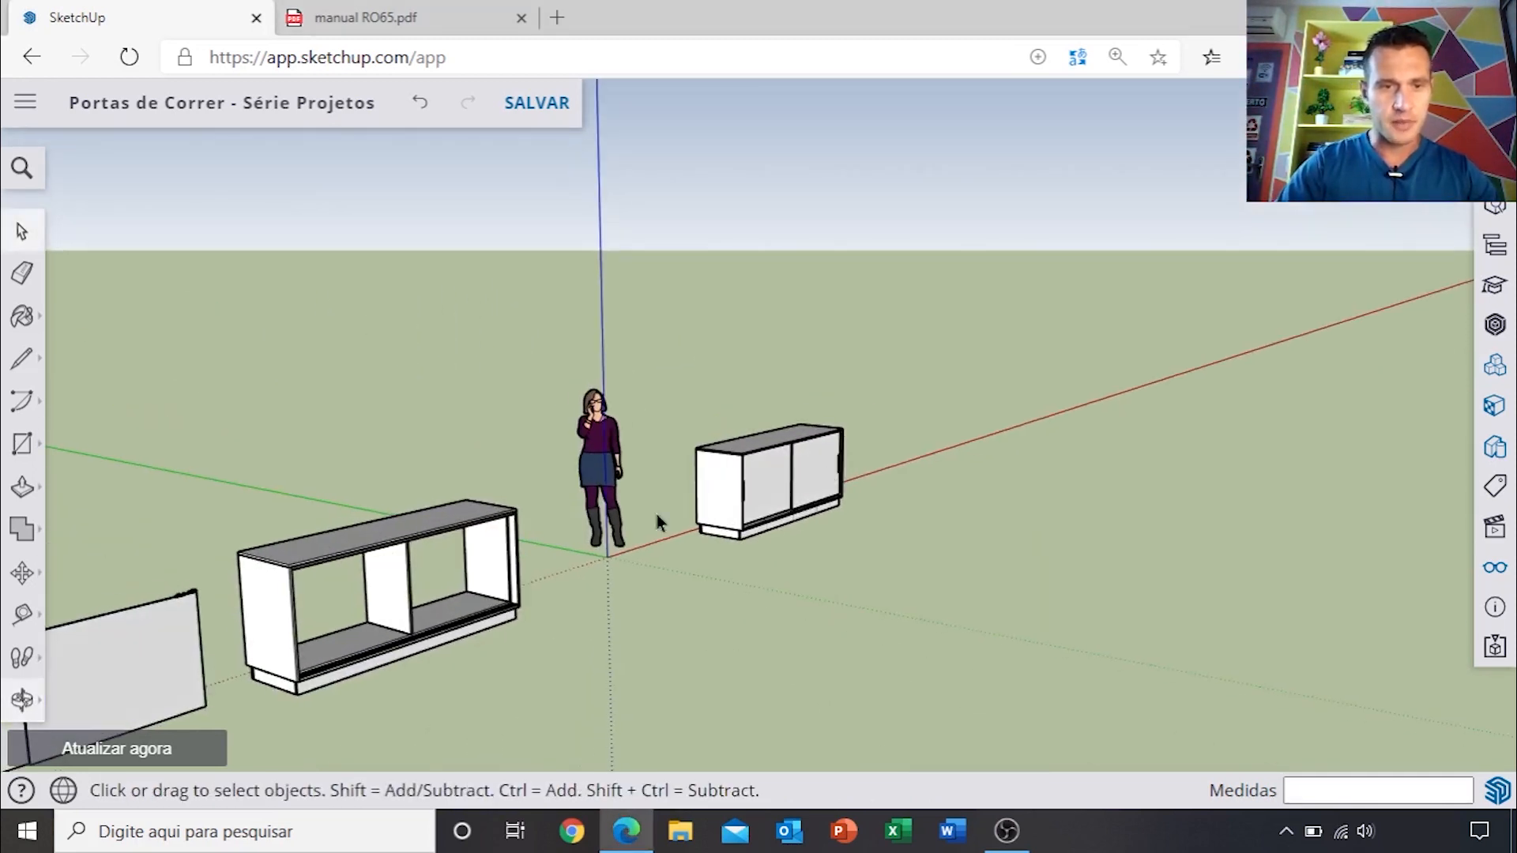
middle_drag(279, 585, 877, 439)
scroll(1034, 496, up, 3)
scroll(1132, 548, up, 4)
shift+middle_drag(1131, 548, 852, 494)
scroll(813, 473, up, 1)
key(ctrl+s)
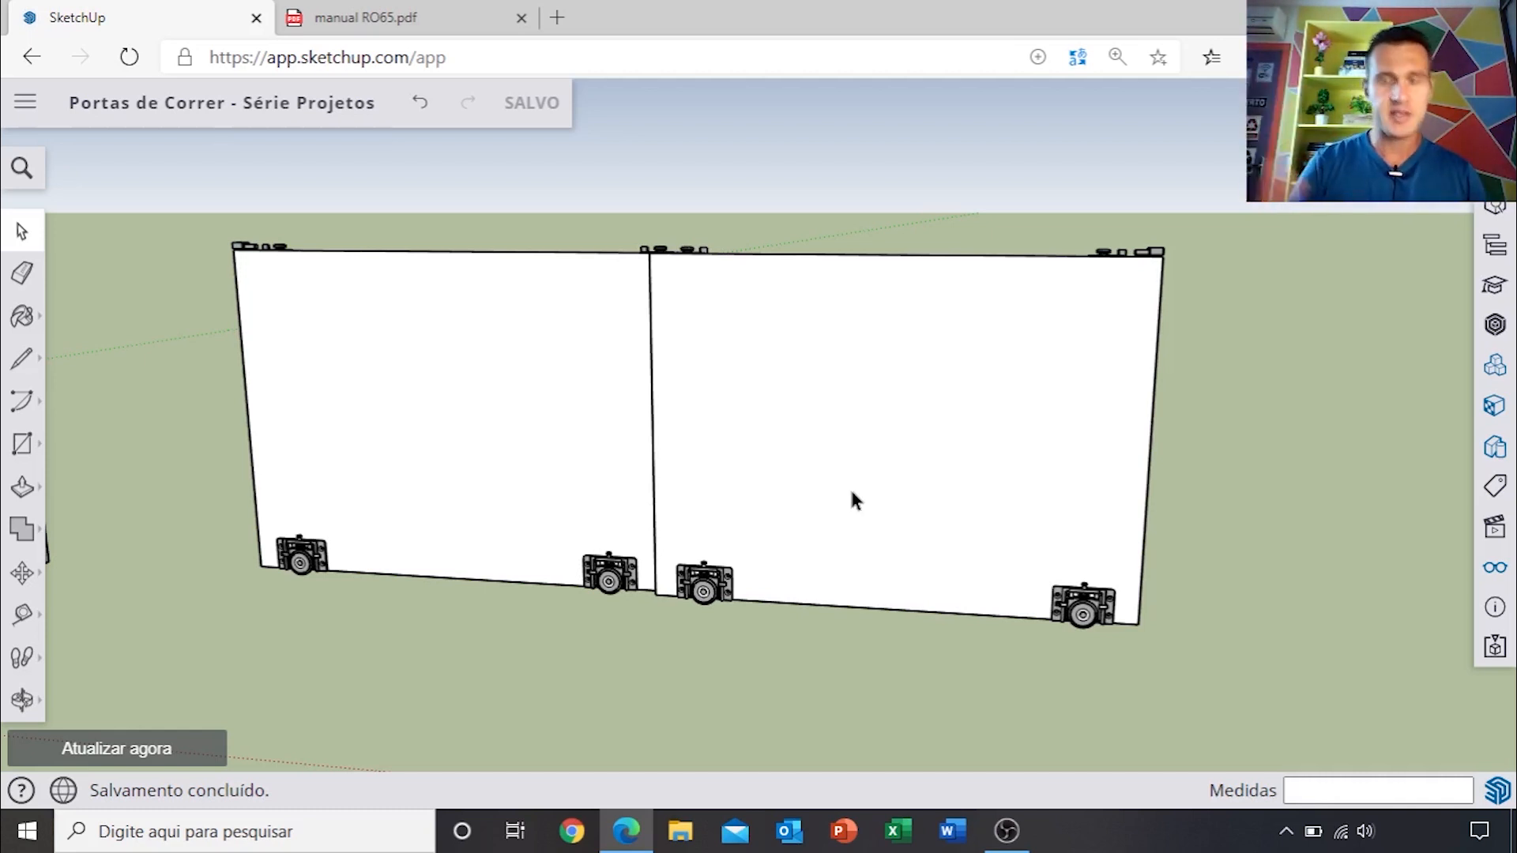
Step: Examine the rollers along the lower edges of the doors and the guides and brakes along their upper edges
middle_drag(1028, 513, 1059, 553)
scroll(1114, 636, up, 5)
middle_drag(1114, 636, 1032, 474)
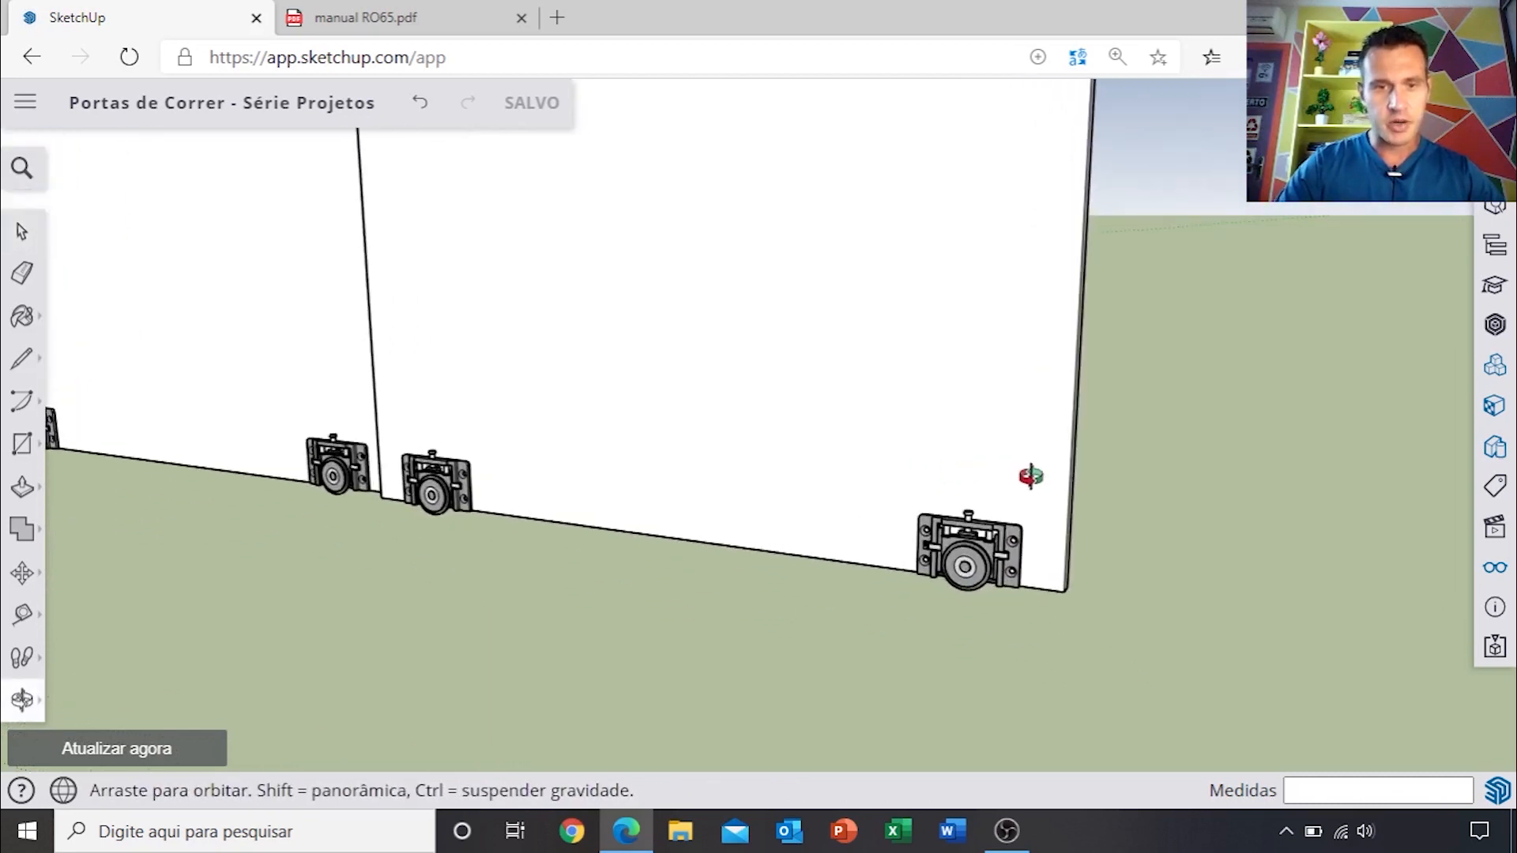
scroll(921, 329, down, 5)
middle_drag(935, 223, 1067, 450)
scroll(948, 506, up, 5)
scroll(1064, 447, up, 2)
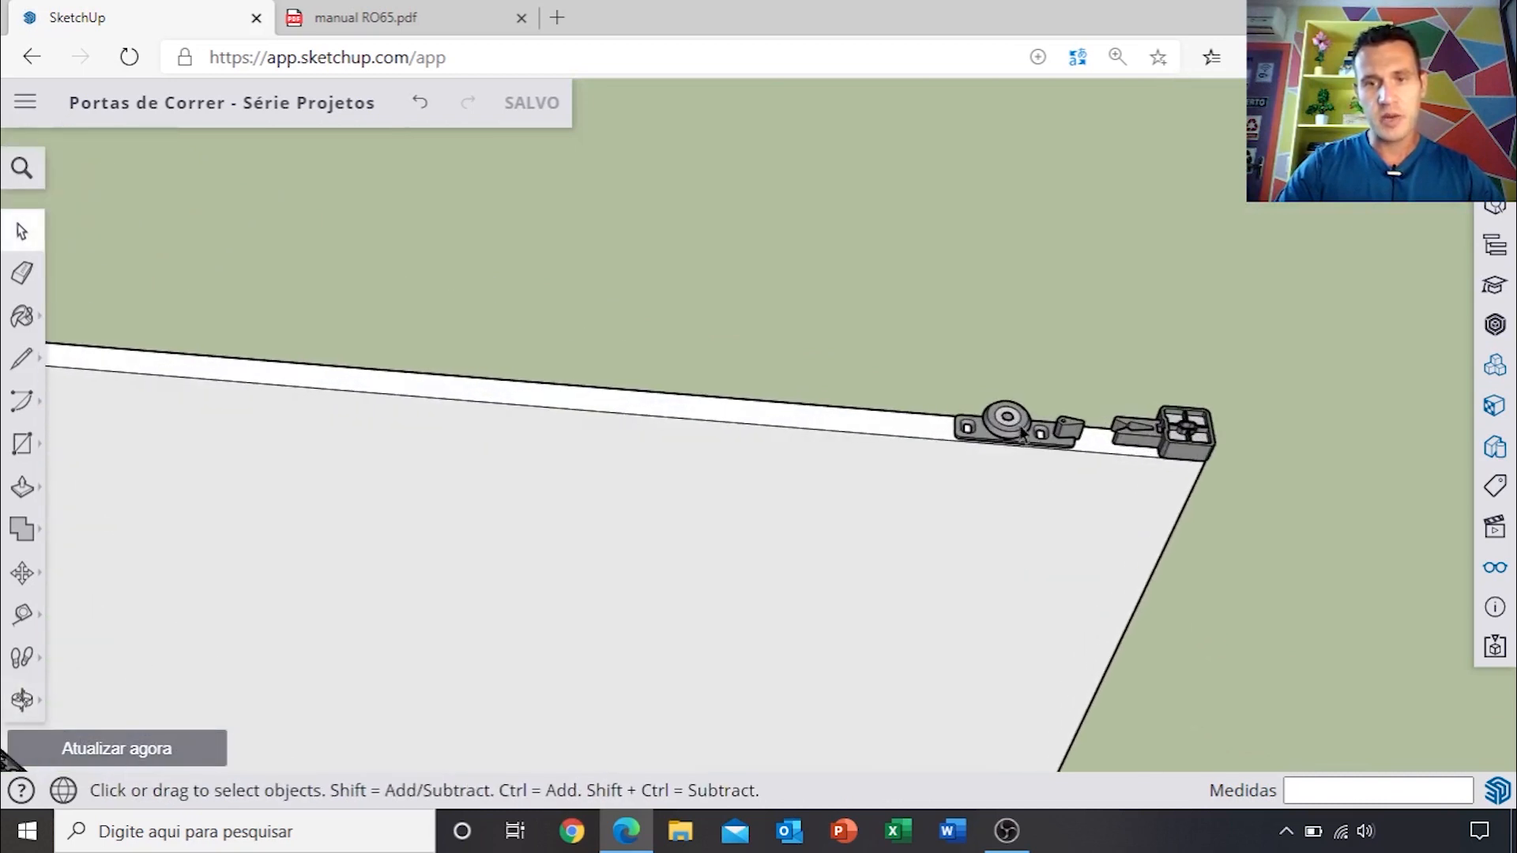
click(1175, 449)
scroll(980, 490, down, 3)
scroll(699, 485, down, 4)
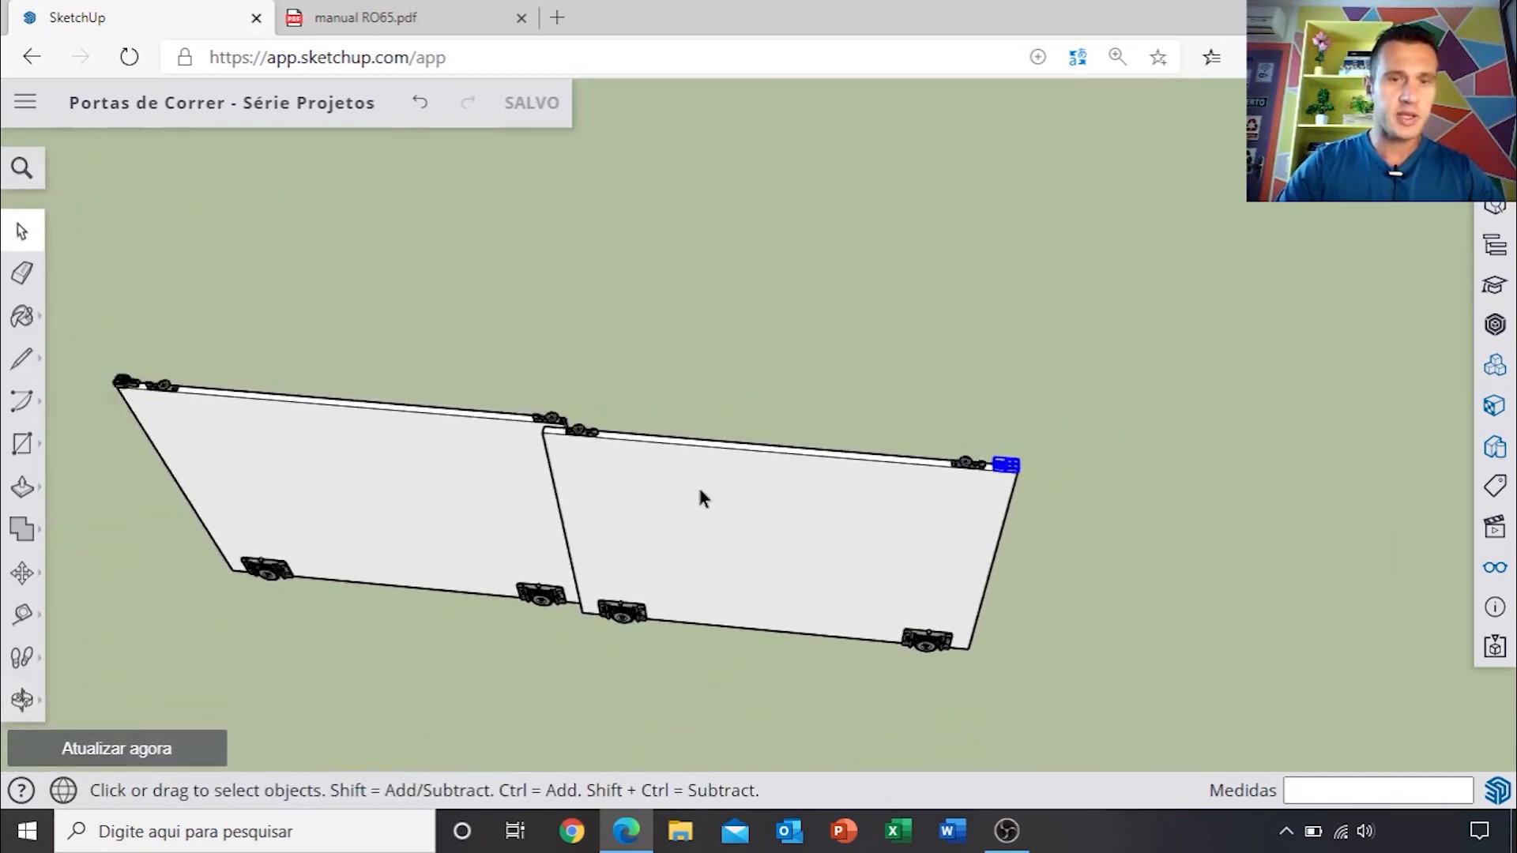
middle_drag(691, 515, 548, 609)
Step: Examine the sliding-door tracks on the base and under the top of the open cabinet
scroll(908, 482, up, 5)
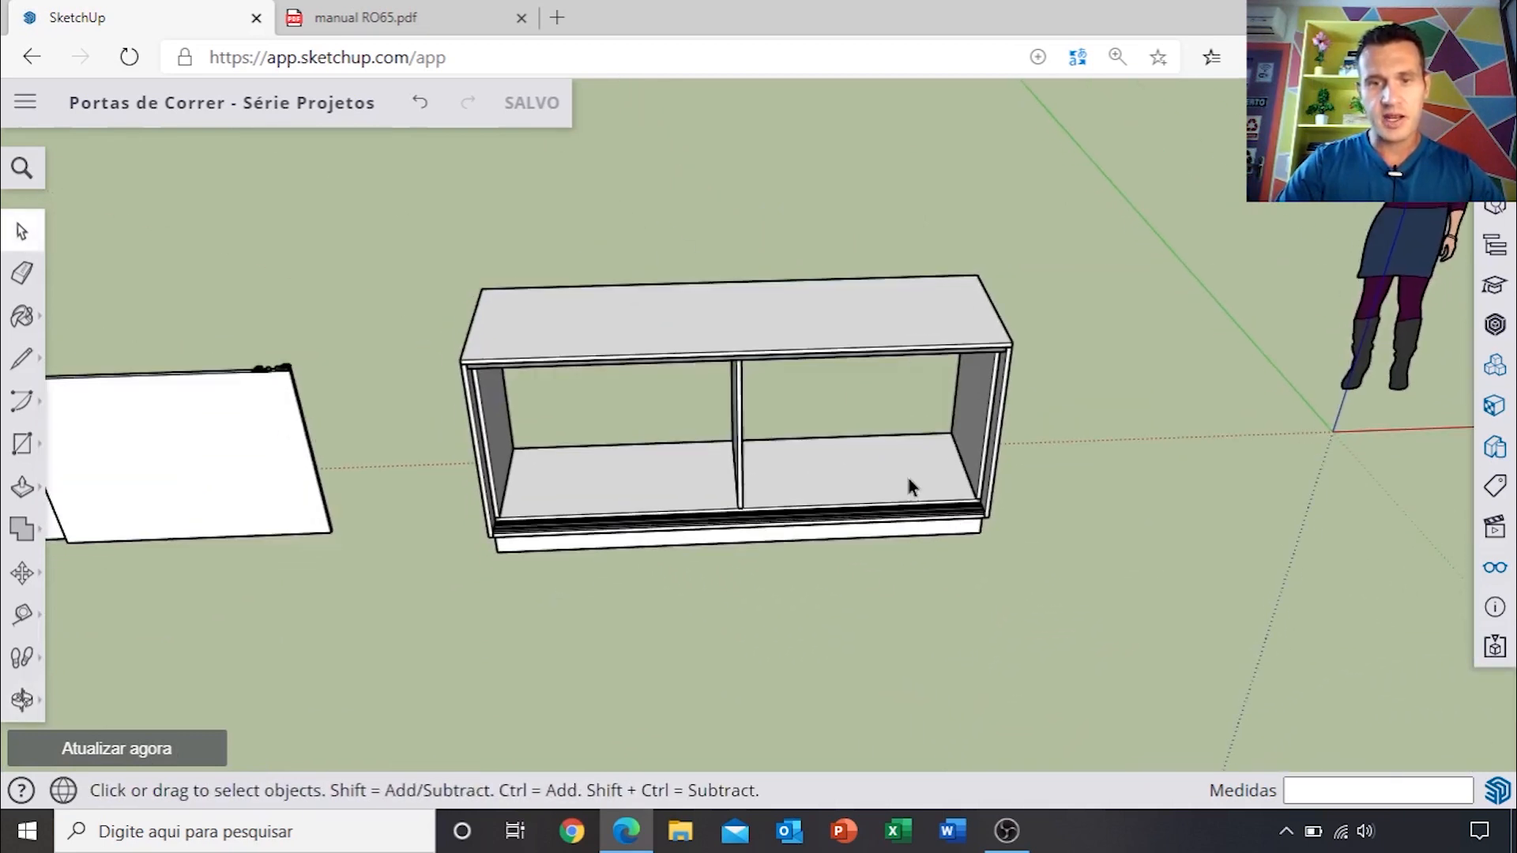
scroll(975, 512, up, 3)
middle_drag(1077, 576, 898, 548)
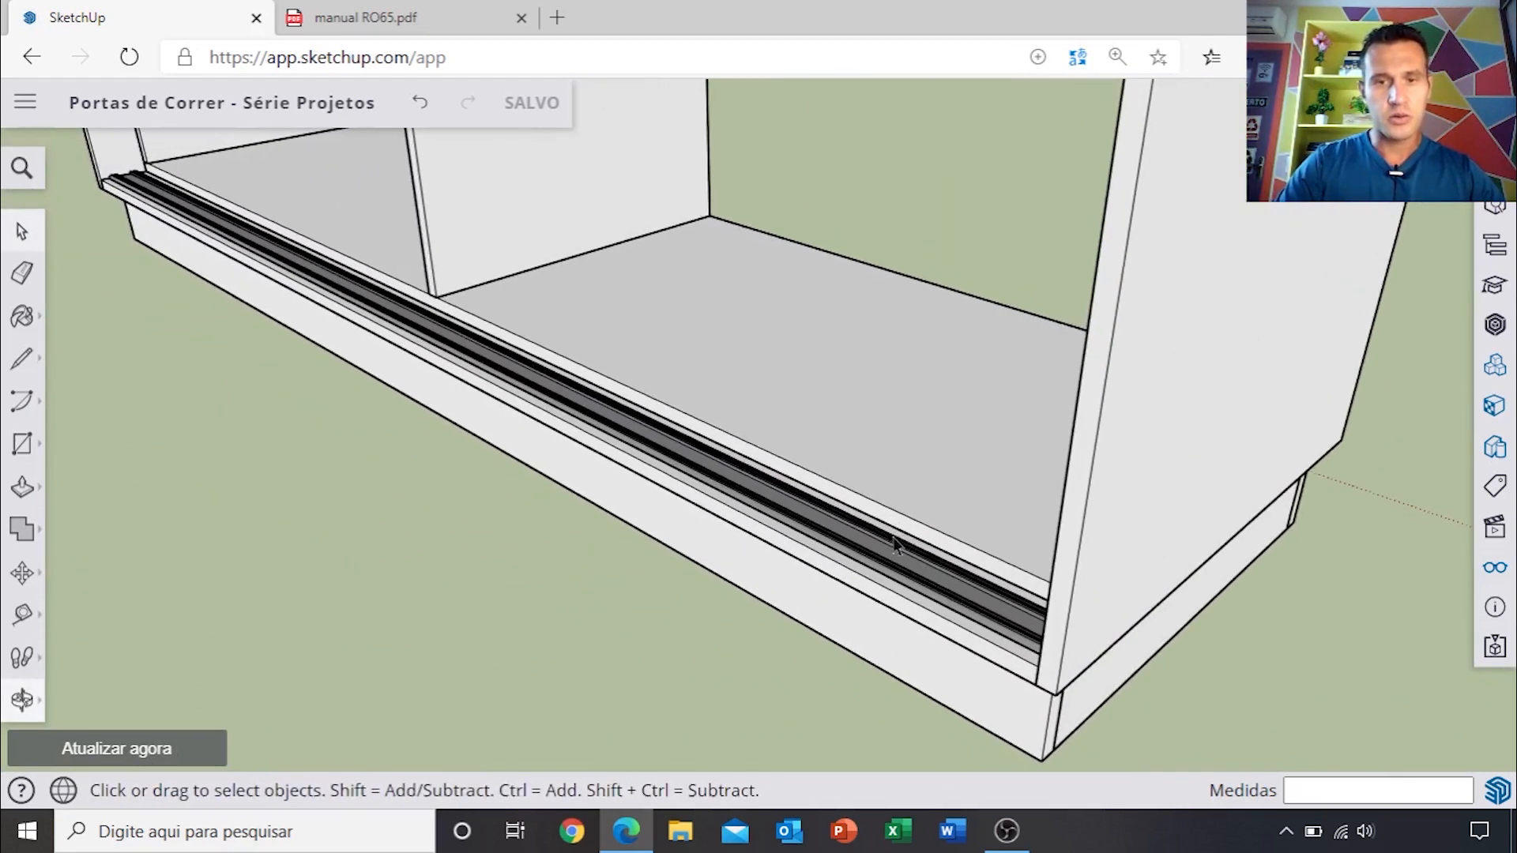
scroll(897, 548, up, 2)
middle_drag(712, 513, 1051, 498)
scroll(1054, 534, up, 2)
middle_drag(1221, 522, 589, 468)
scroll(900, 387, down, 6)
shift+middle_drag(890, 365, 858, 482)
middle_drag(858, 482, 940, 289)
scroll(860, 373, up, 6)
middle_drag(748, 452, 603, 422)
Step: Review the assembled cabinet with both sliding doors in place
scroll(603, 422, down, 12)
middle_drag(927, 550, 762, 581)
scroll(992, 477, down, 8)
shift+middle_drag(1232, 474, 359, 587)
scroll(661, 525, up, 7)
shift+middle_drag(497, 585, 653, 557)
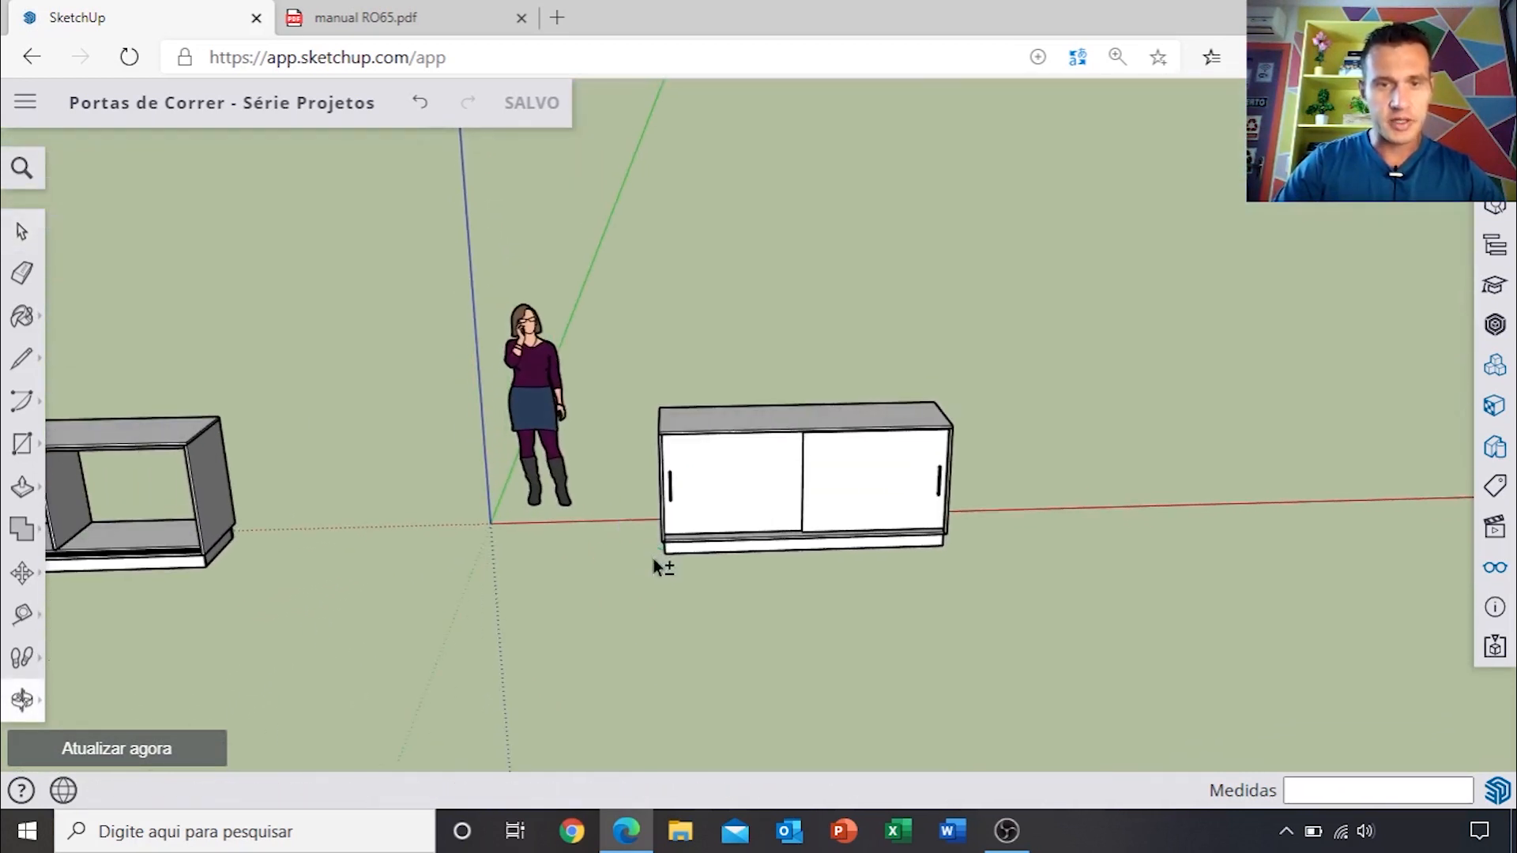
scroll(670, 501, down, 6)
shift+middle_drag(772, 525, 991, 488)
scroll(980, 490, down, 2)
key(space)
Step: Switch to manual RO65.pdf and read the door thickness range, the opening allowance and the recommended overlap between doors
click(382, 24)
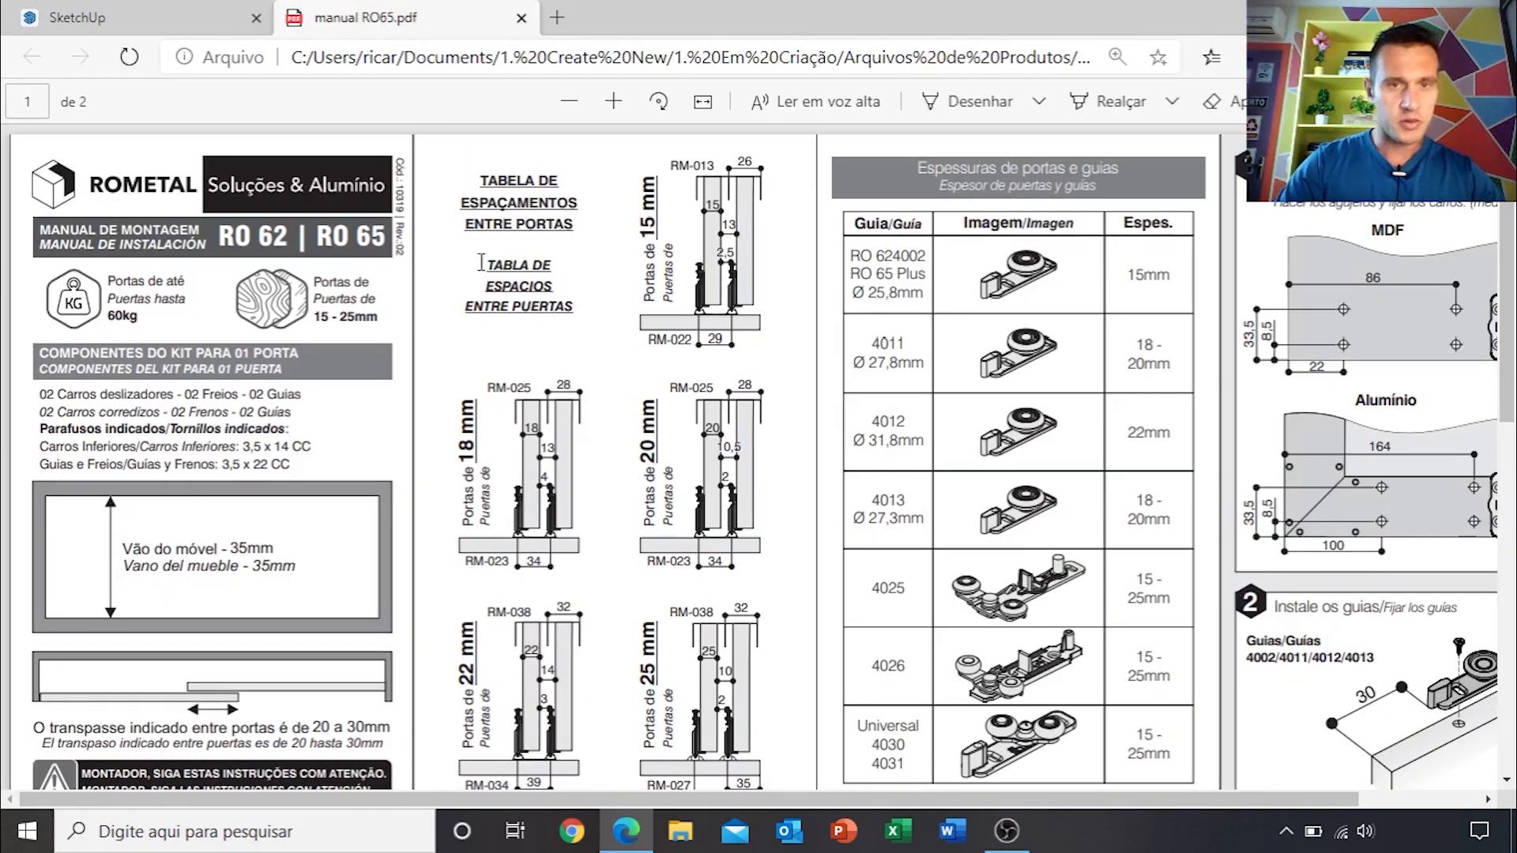
click(616, 104)
click(572, 106)
scroll(582, 185, down, 3)
scroll(603, 267, up, 4)
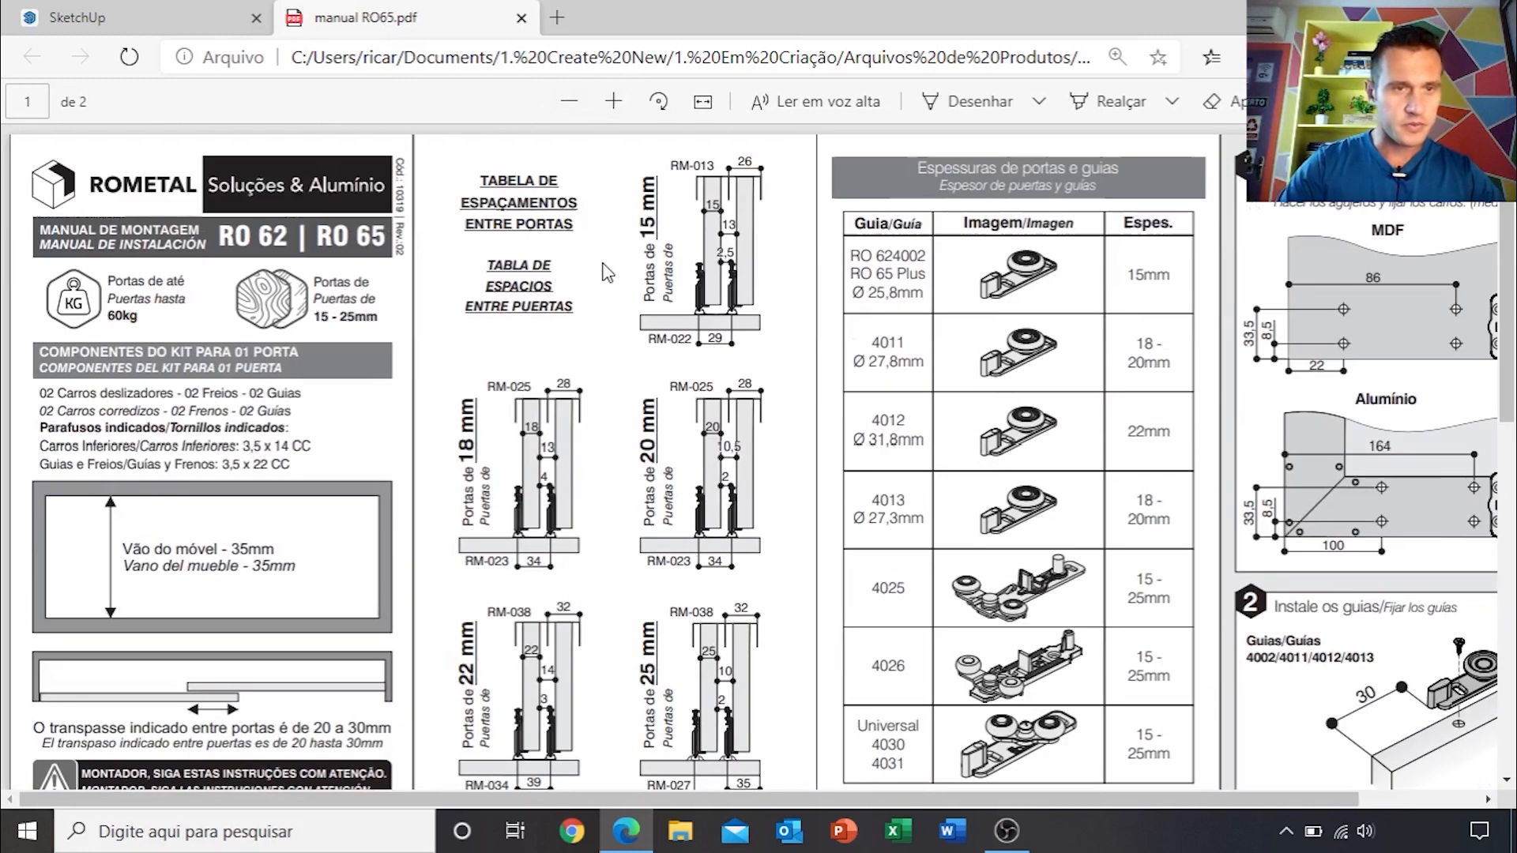
scroll(384, 294, down, 2)
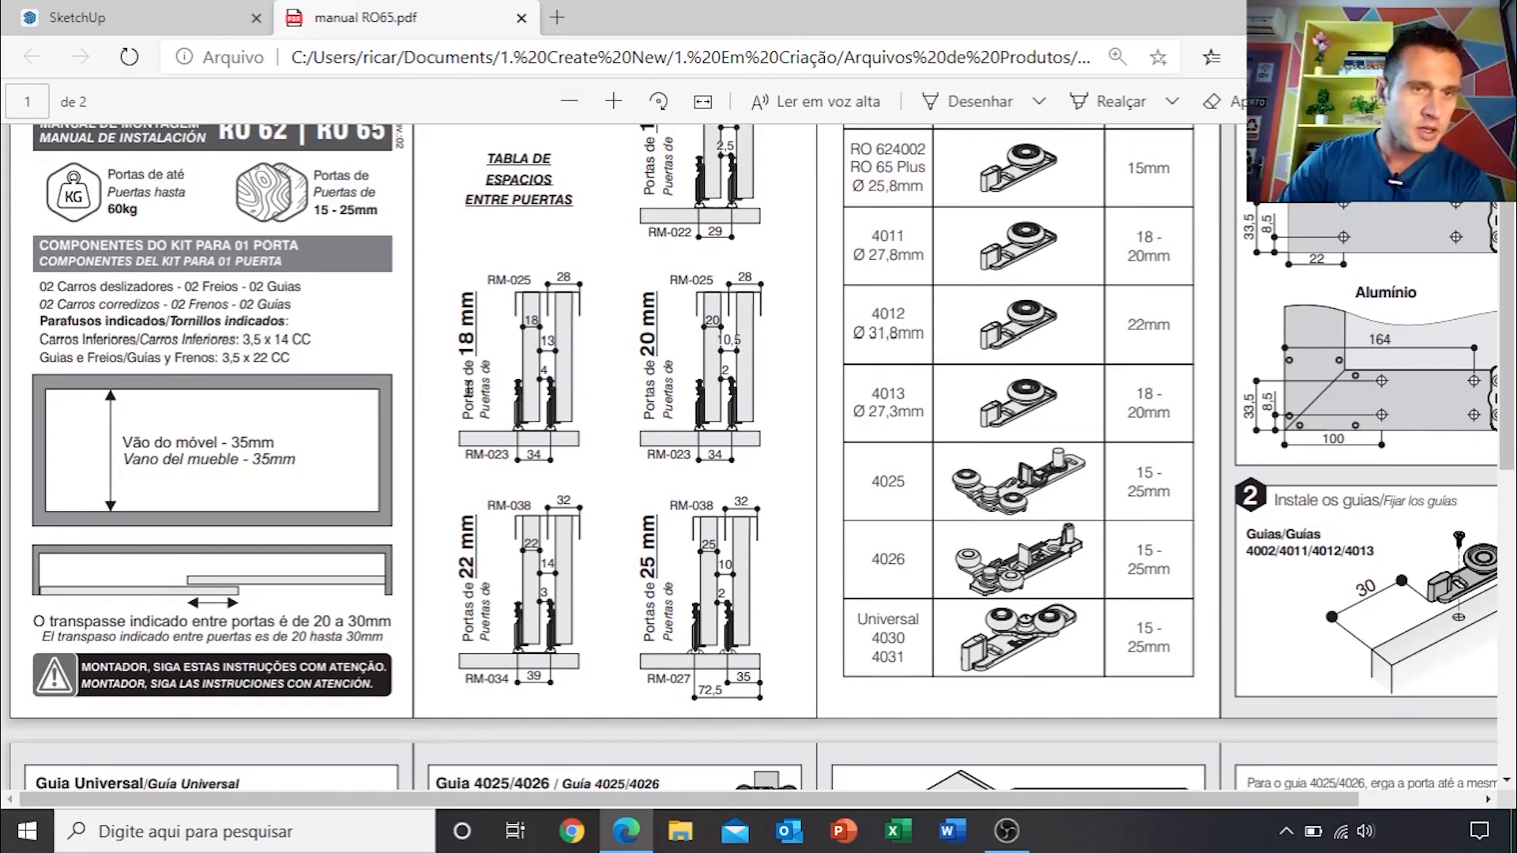
scroll(461, 392, up, 2)
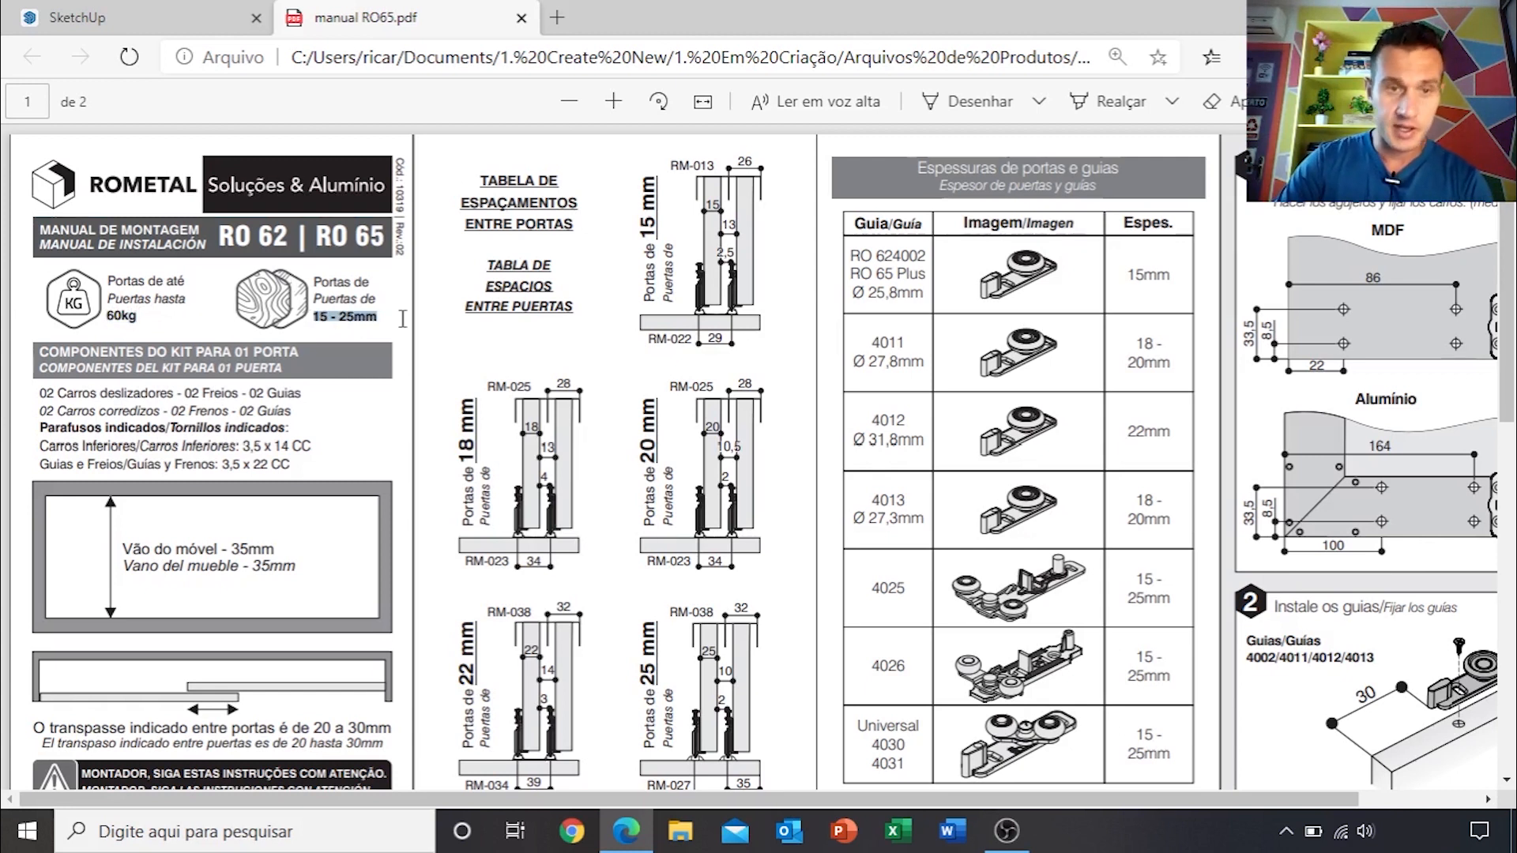
scroll(404, 317, down, 1)
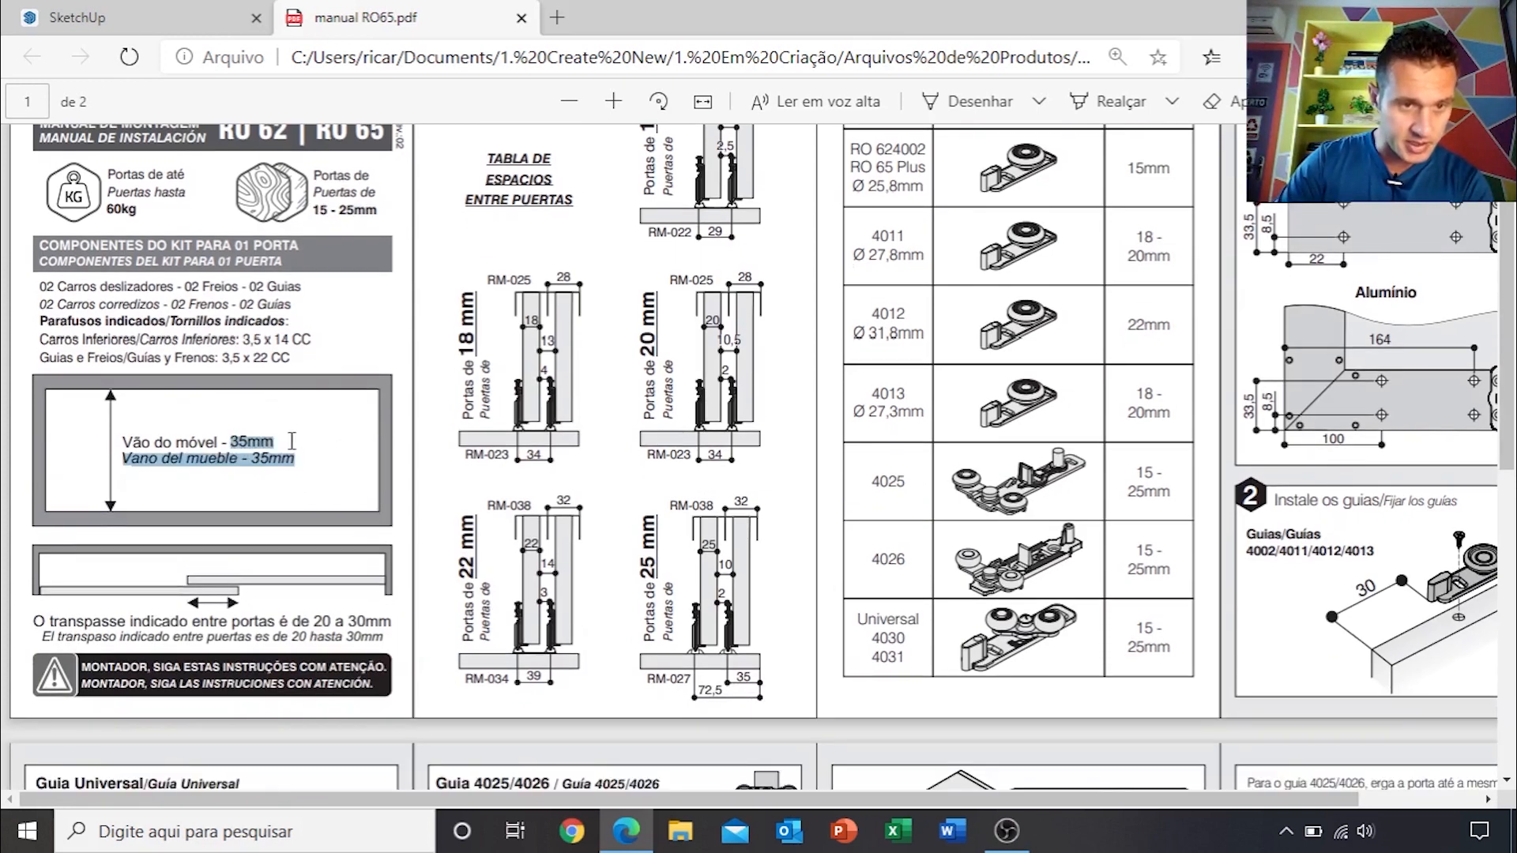
scroll(320, 425, down, 1)
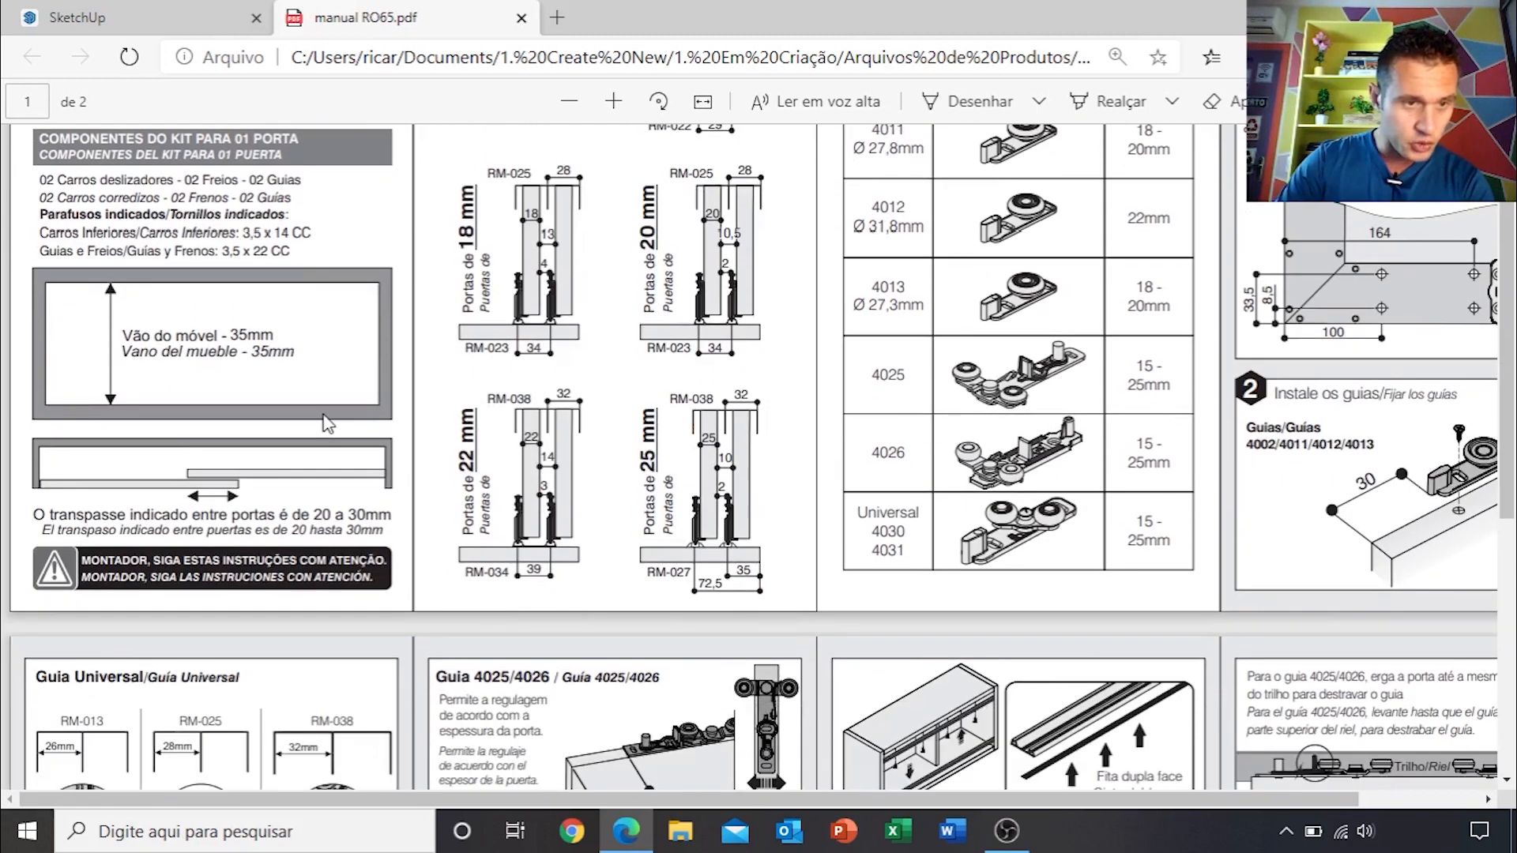
drag(41, 514, 368, 514)
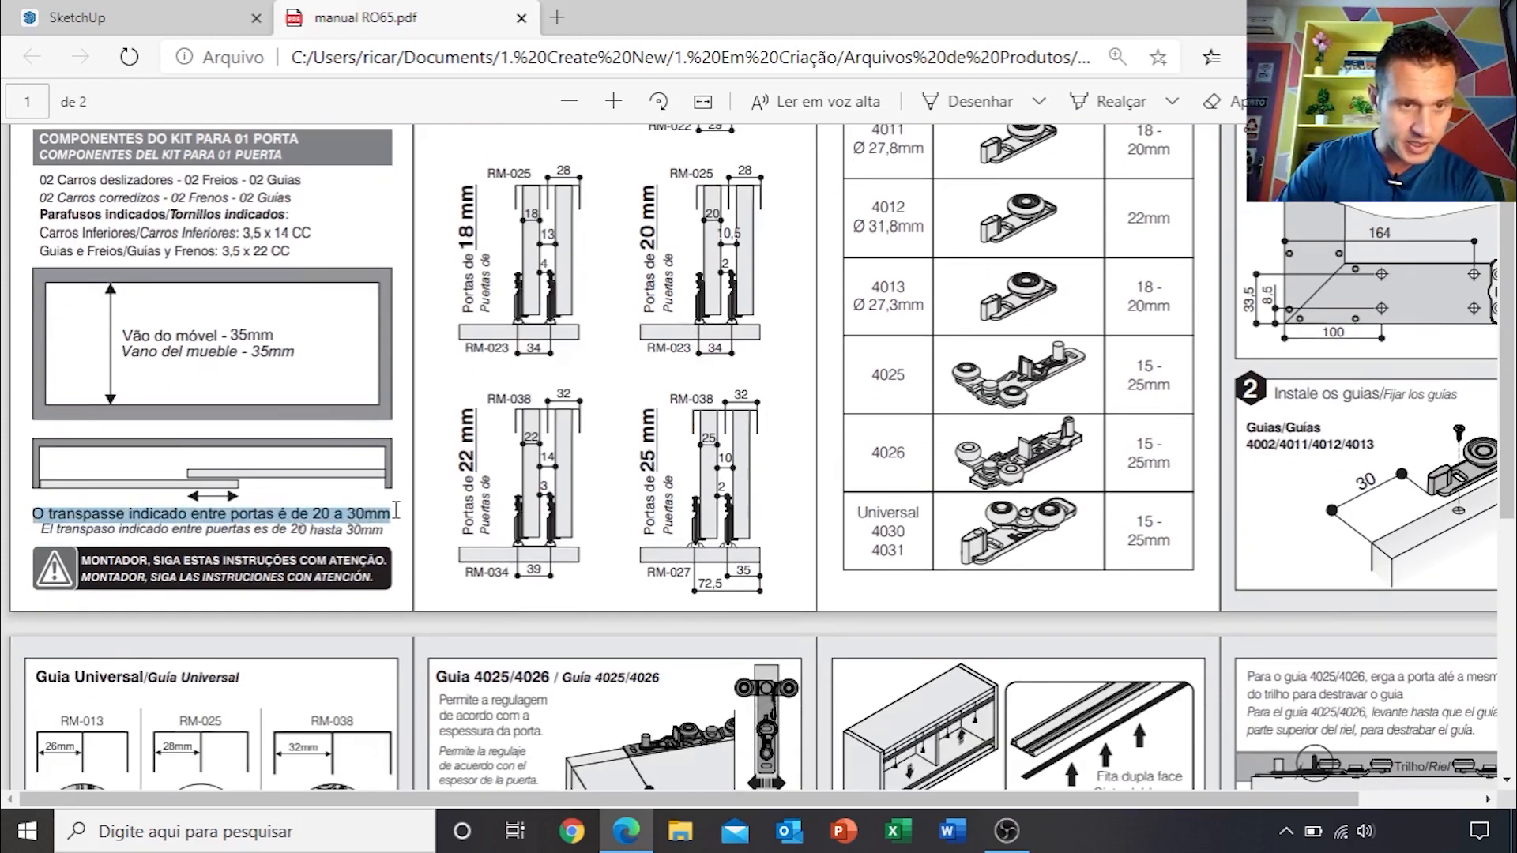
click(315, 513)
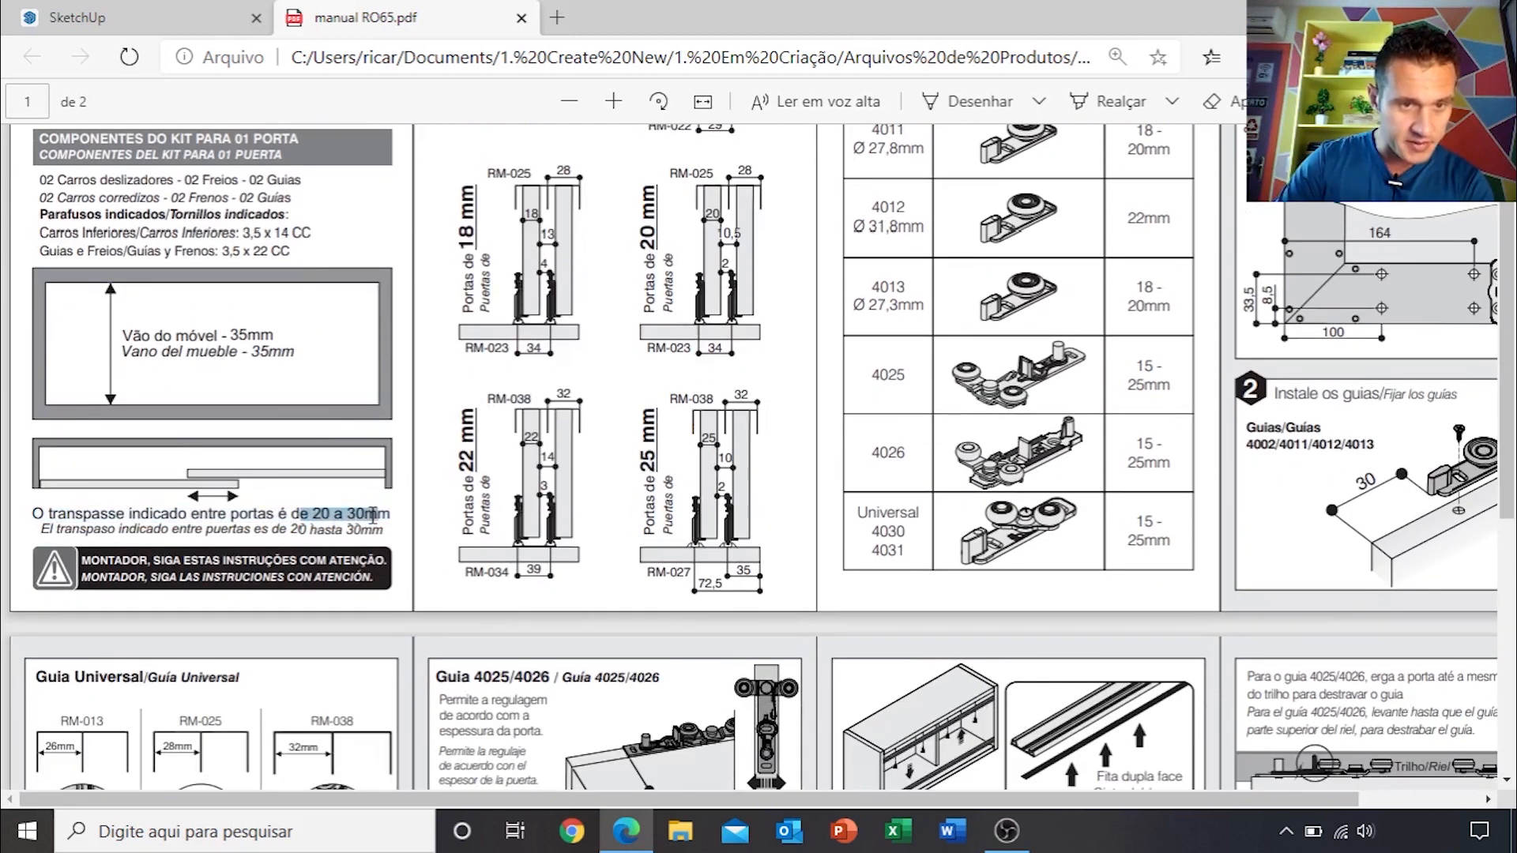
scroll(429, 503, up, 1)
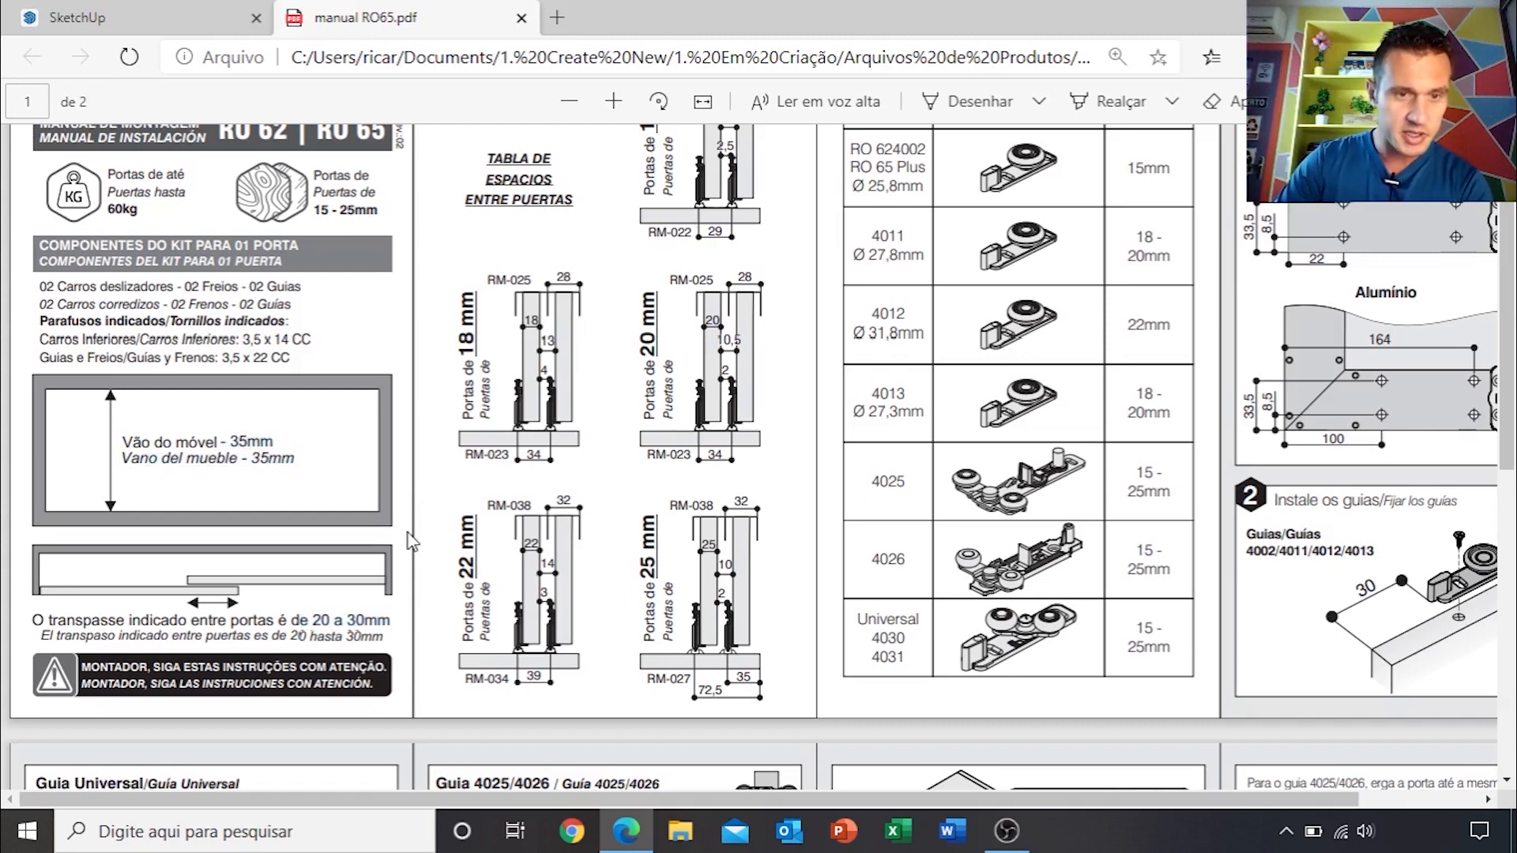
scroll(470, 509, up, 3)
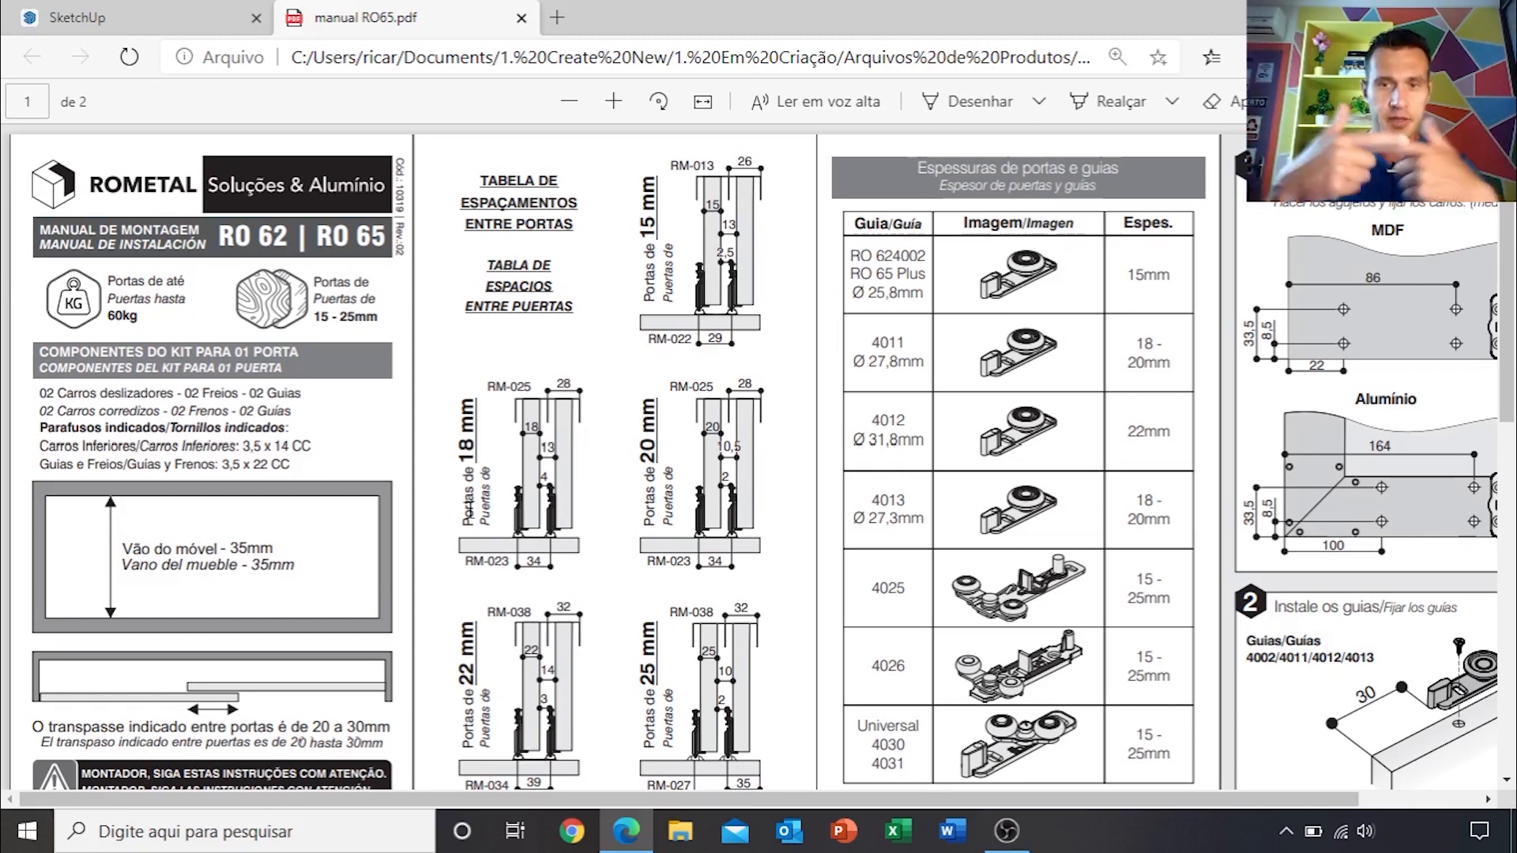
Step: Back in SketchUp, copy the inner carcass panels and top rails, without outer cladding or plinth, about 5539 mm away along the red axis
click(144, 12)
scroll(613, 434, up, 5)
ctrl+click(501, 333)
ctrl+click(935, 305)
shift+middle_drag(972, 255, 884, 255)
scroll(752, 302, up, 4)
ctrl+click(719, 299)
scroll(700, 324, down, 5)
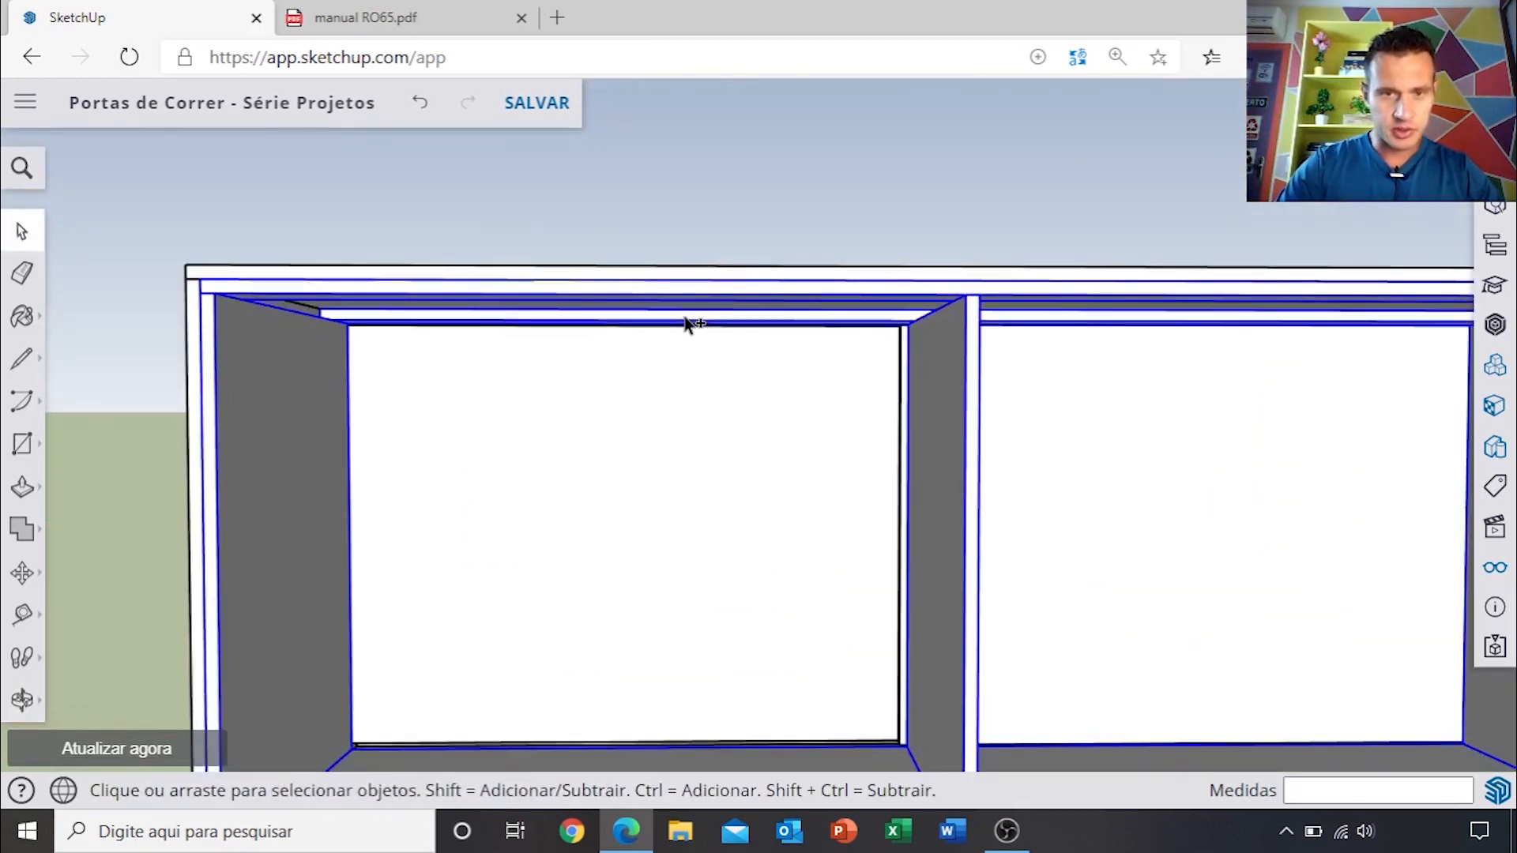
middle_drag(687, 329, 830, 471)
scroll(830, 464, up, 3)
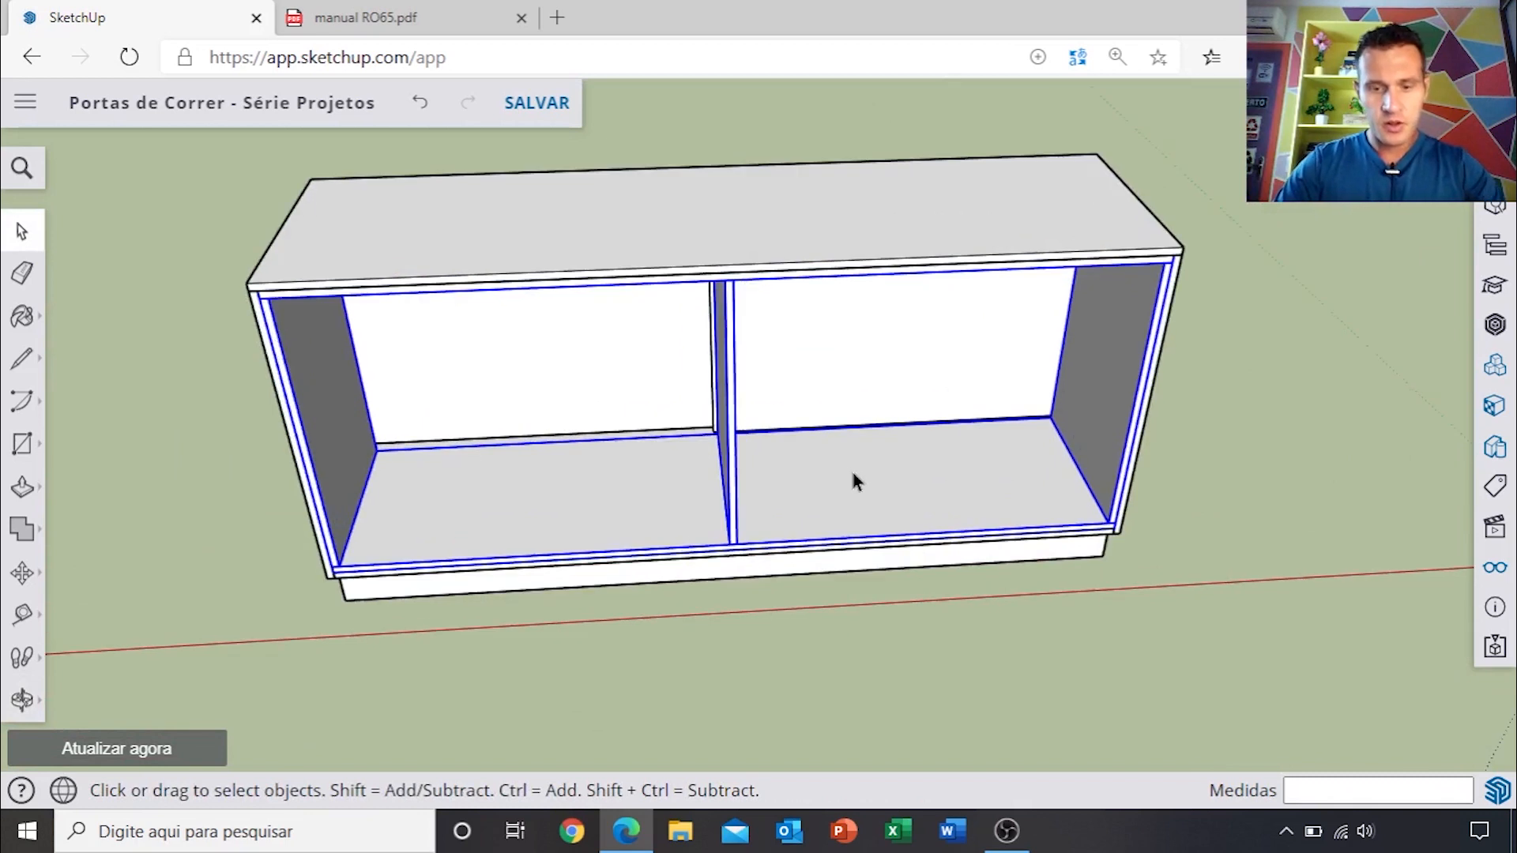
key(m)
key(ctrl)
click(943, 469)
scroll(943, 469, down, 4)
scroll(893, 469, down, 4)
scroll(699, 472, down, 2)
shift+middle_drag(517, 478, 861, 449)
click(686, 456)
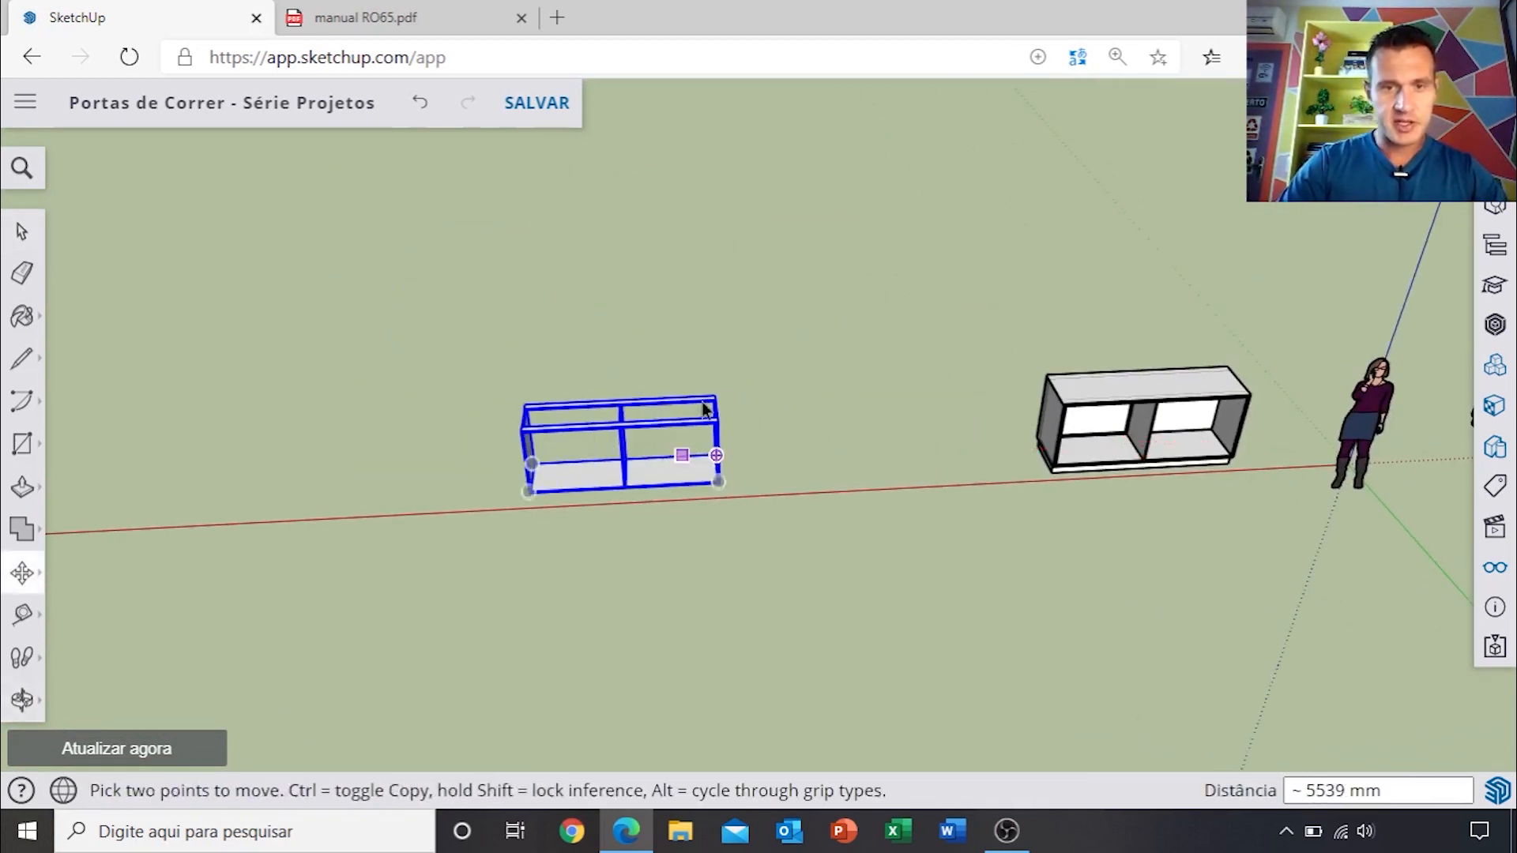
key(space)
click(722, 383)
Step: Examine the copied inner carcass with its base, sides, divider and top rails from several angles
scroll(611, 445, up, 4)
middle_drag(510, 471, 847, 509)
scroll(677, 474, up, 3)
middle_drag(678, 474, 766, 481)
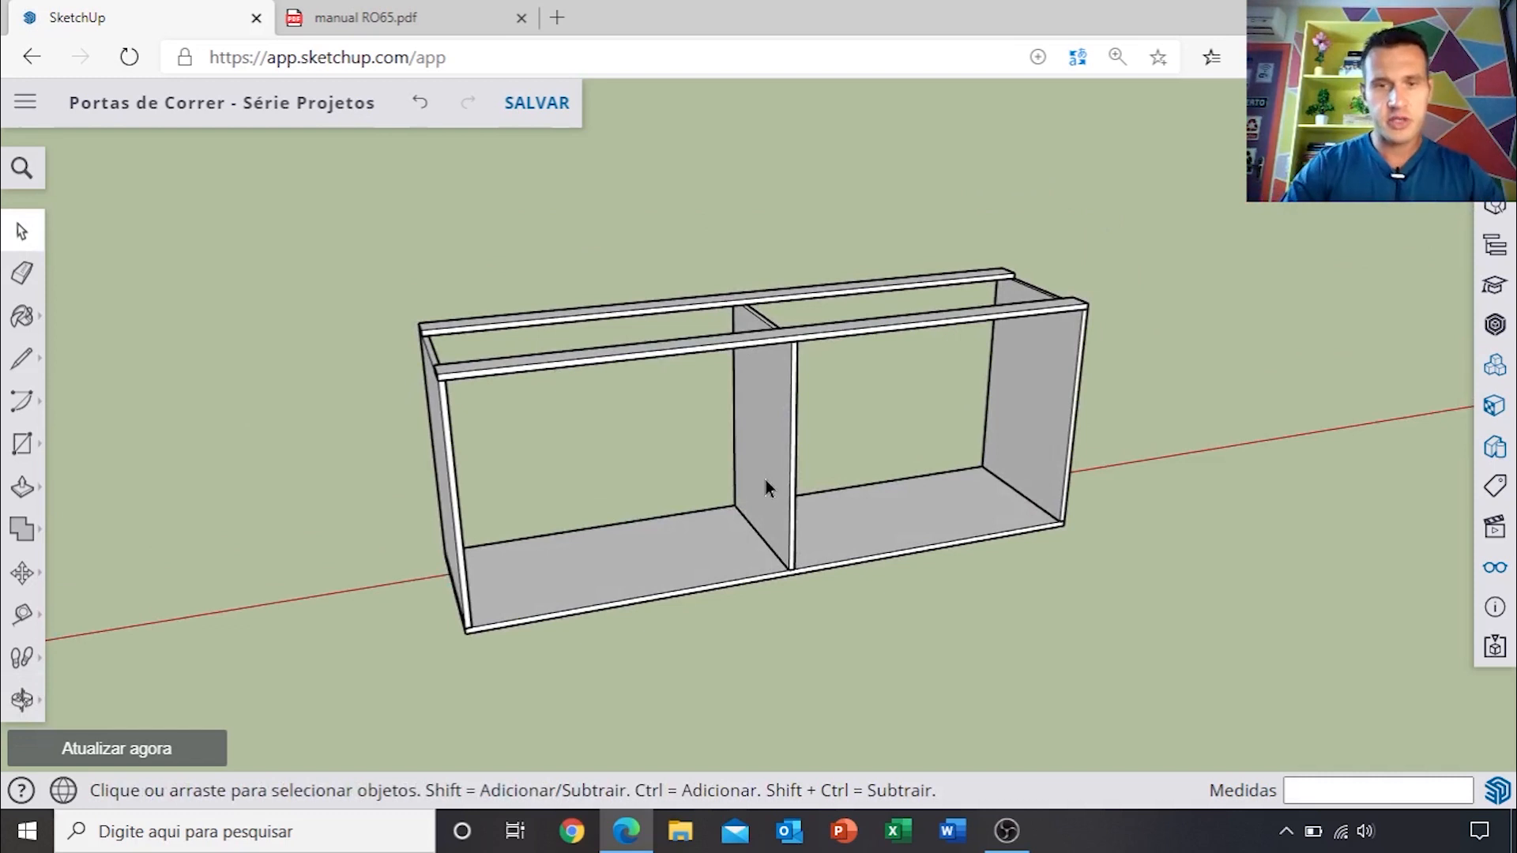
scroll(806, 471, down, 3)
middle_drag(806, 471, 765, 549)
scroll(754, 513, up, 3)
scroll(765, 459, up, 2)
scroll(765, 458, down, 4)
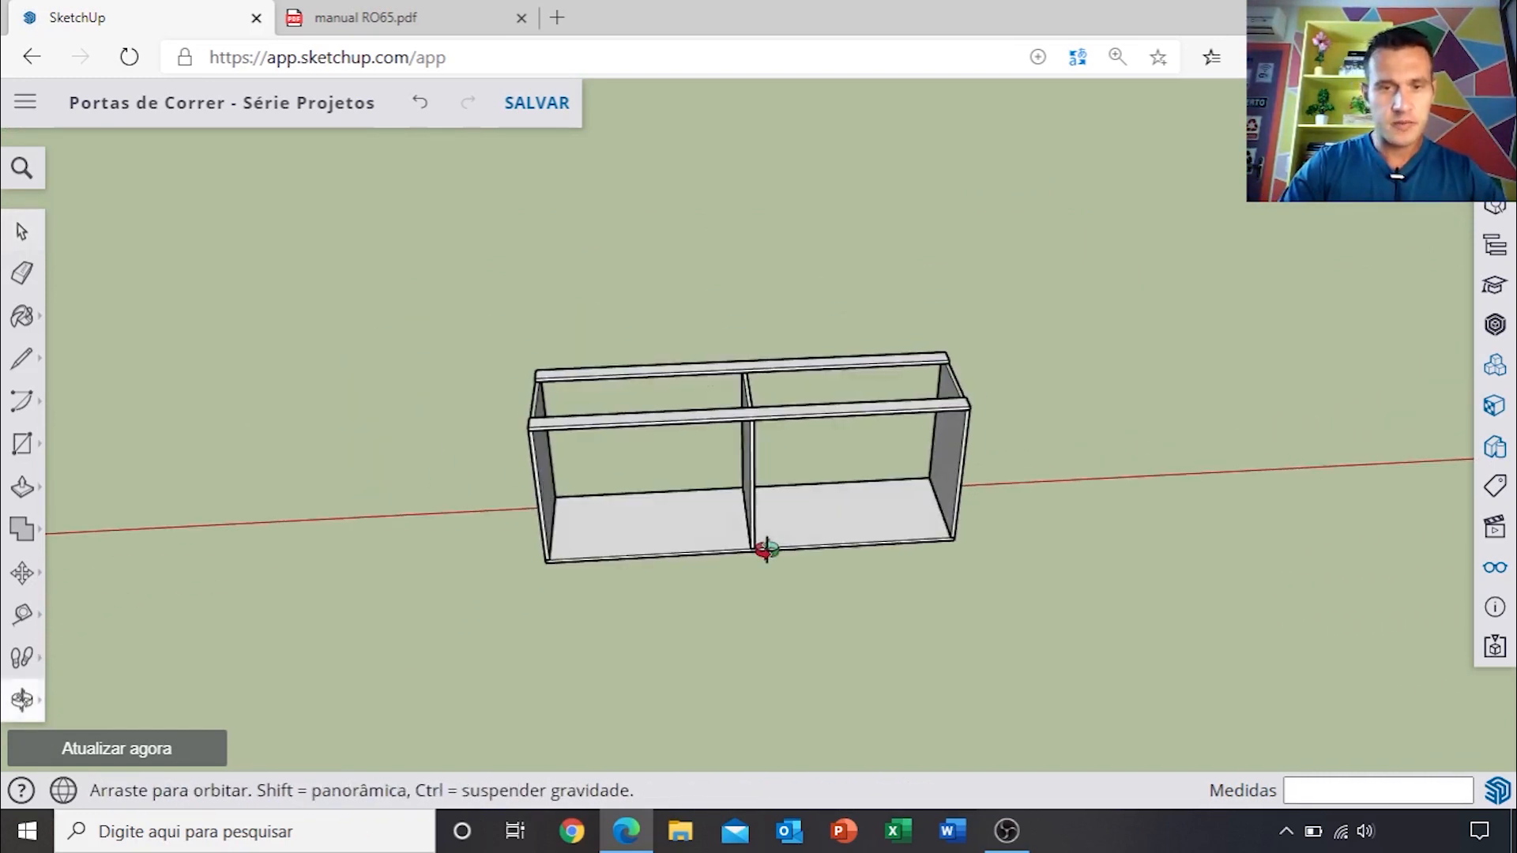
scroll(774, 518, up, 4)
shift+middle_drag(879, 527, 723, 553)
shift+middle_drag(724, 553, 953, 537)
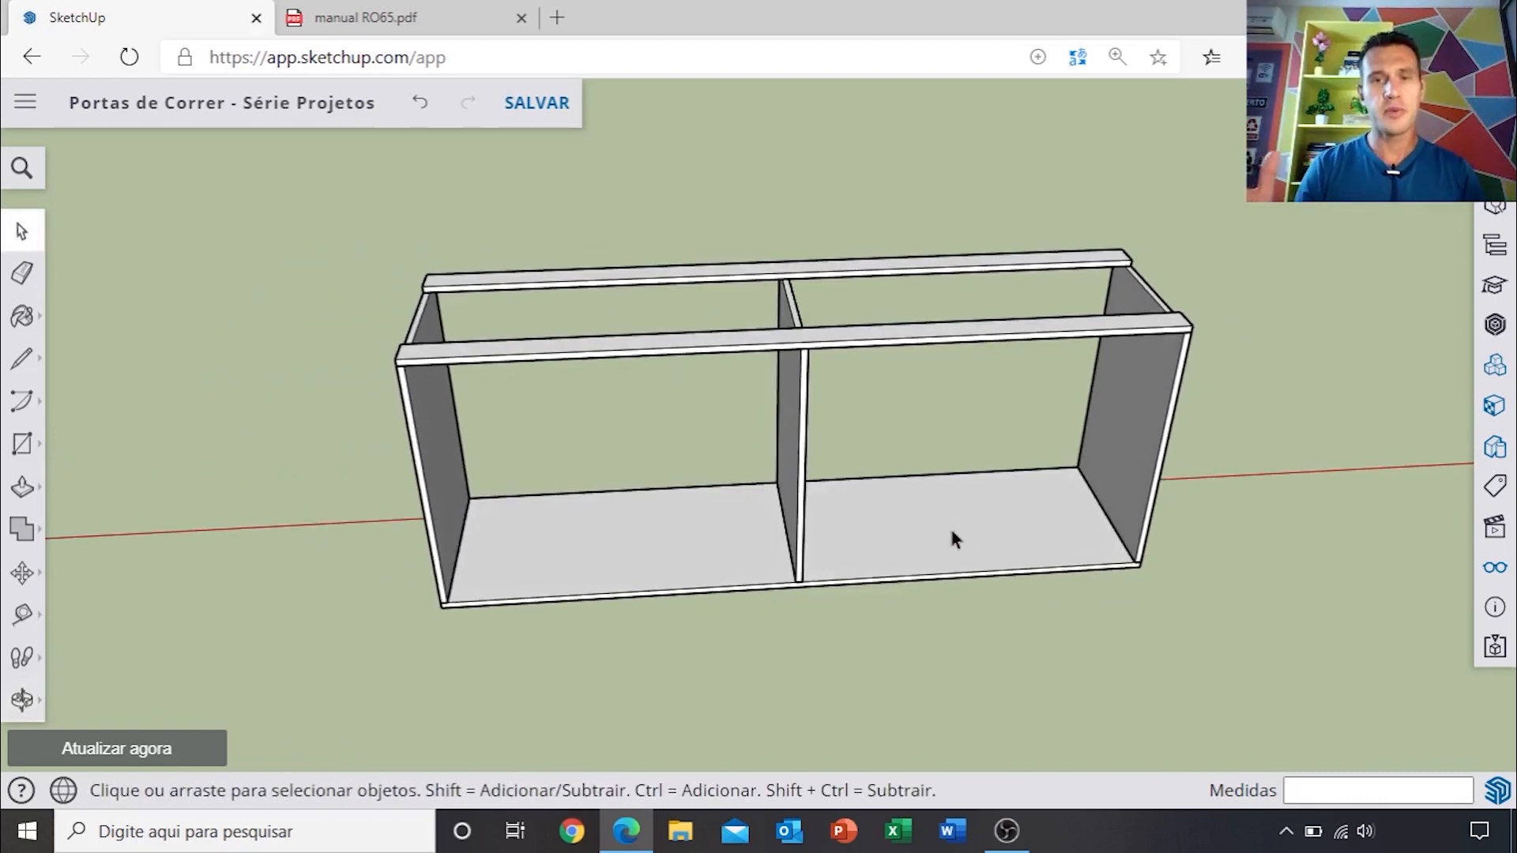
Step: Copy the carcass's base panel straight down by its own thickness so the copy sits directly beneath it
scroll(857, 528, down, 3)
middle_drag(857, 528, 671, 565)
scroll(766, 529, up, 3)
scroll(672, 565, up, 5)
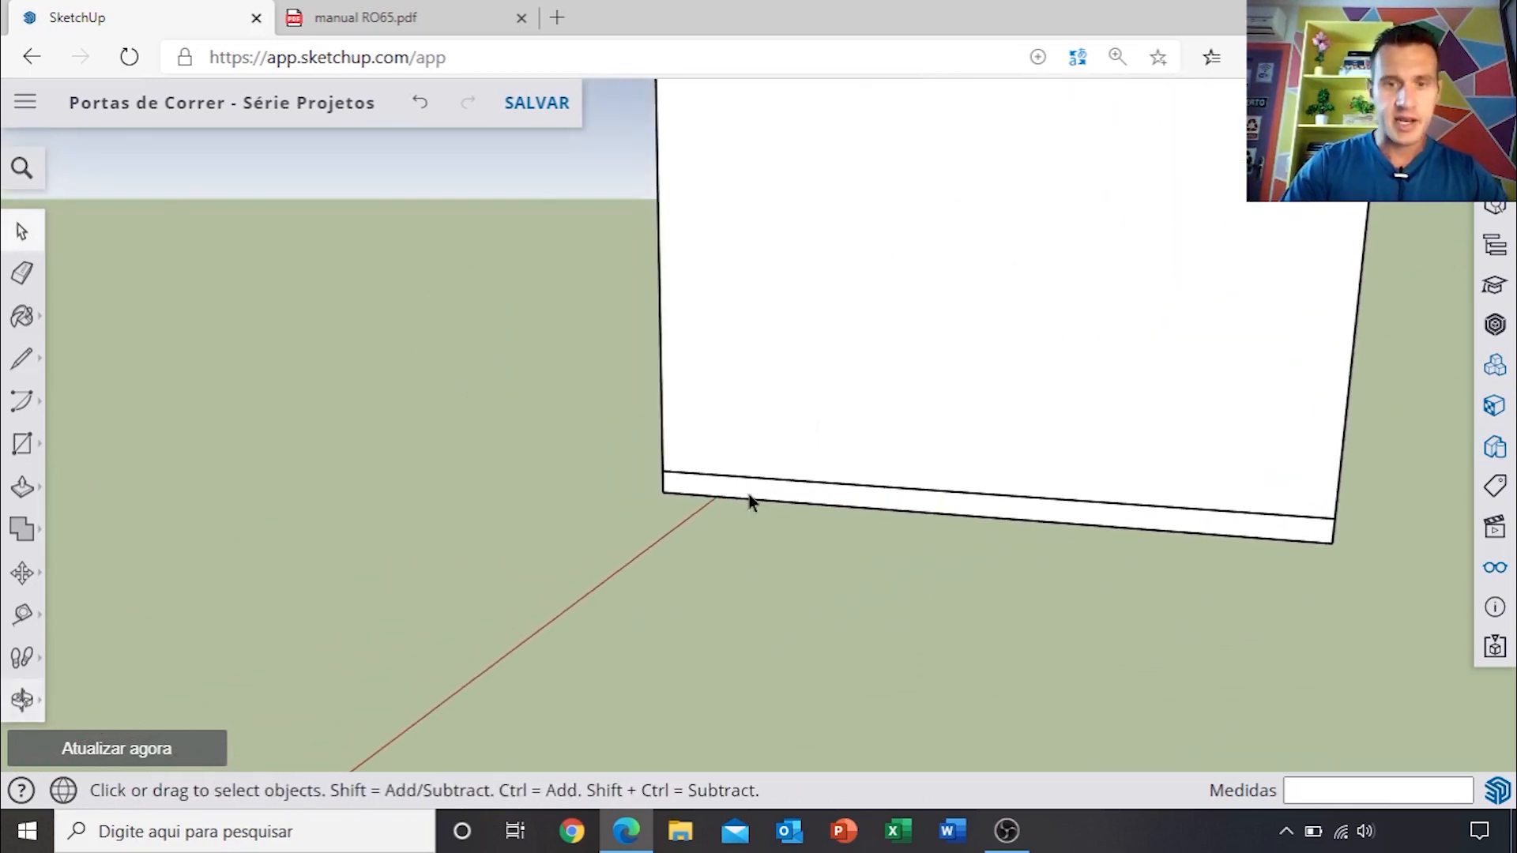
key(m)
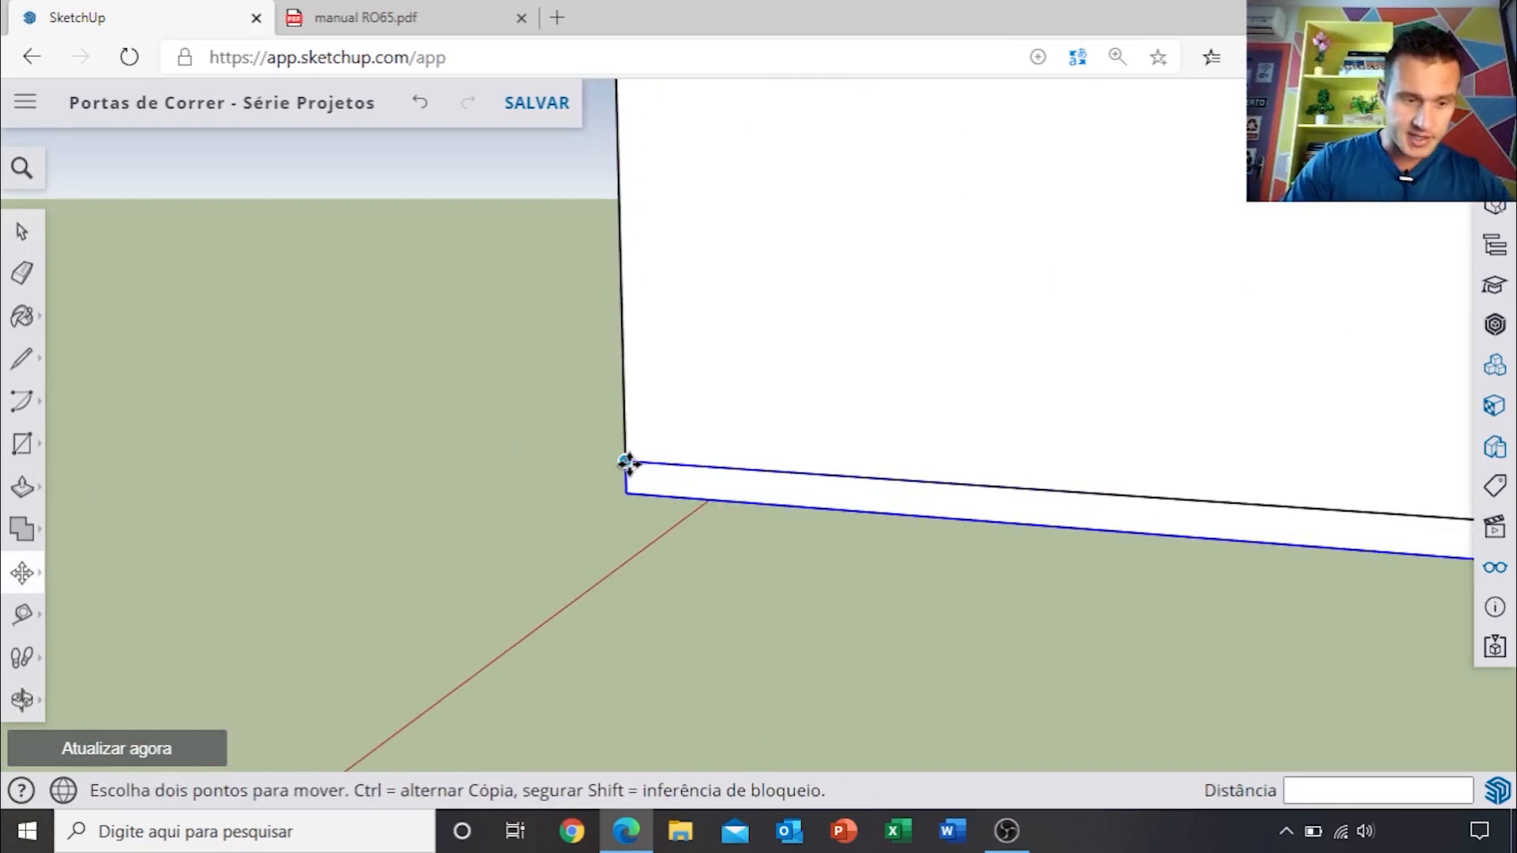
key(ctrl)
click(626, 463)
click(625, 491)
Step: Extend the front edge of the lower base panel 80 mm forward with Push/Pull
scroll(846, 450, down, 4)
middle_drag(1135, 420, 712, 608)
key(space)
scroll(731, 607, up, 4)
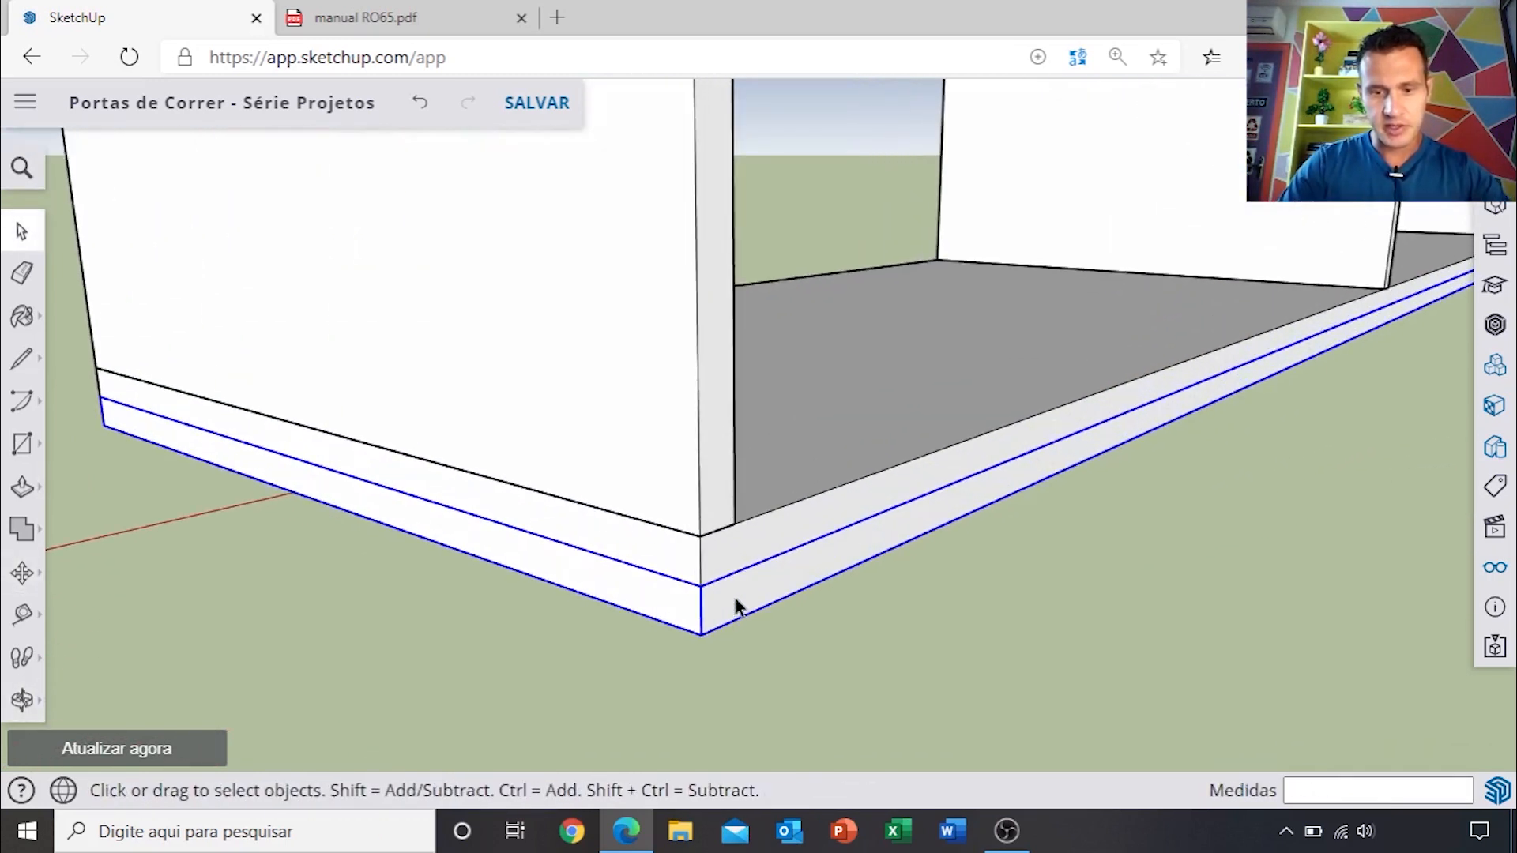
key(p)
click(739, 594)
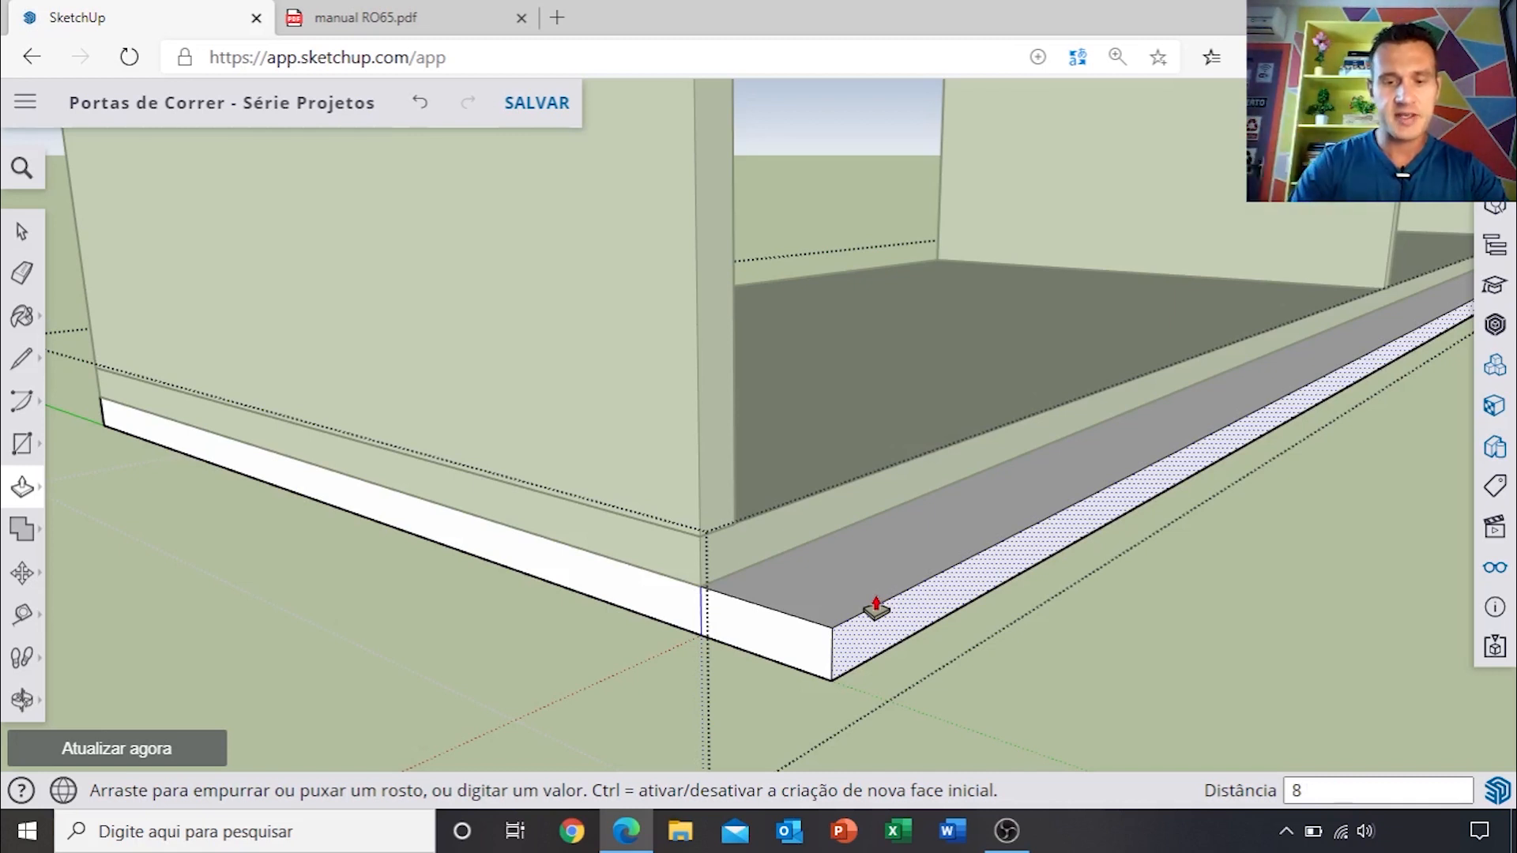
key(Return)
scroll(880, 590, down, 4)
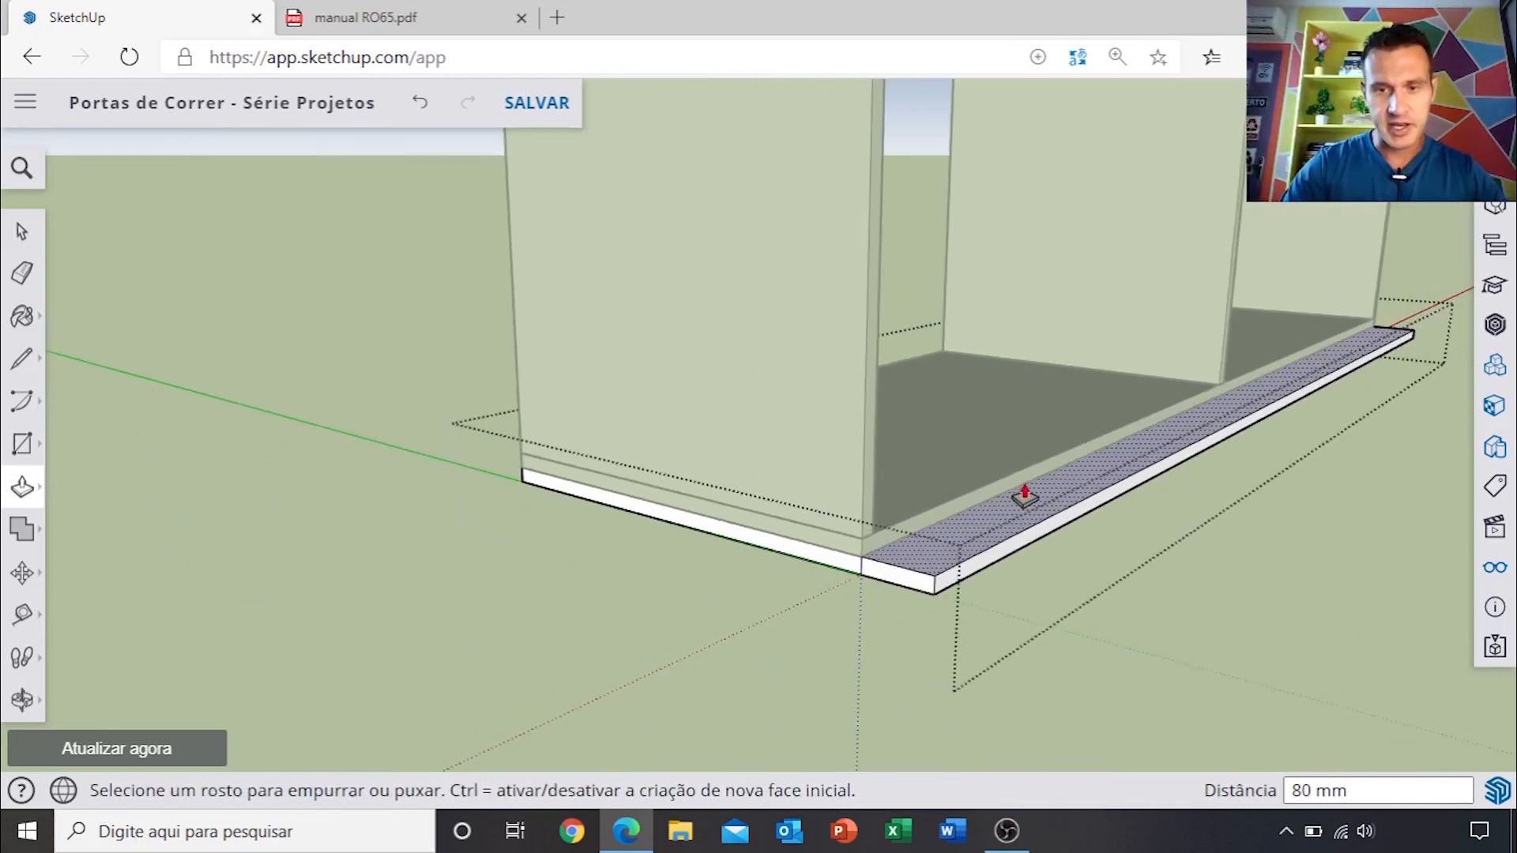
middle_drag(1124, 501, 829, 534)
key(space)
click(1231, 330)
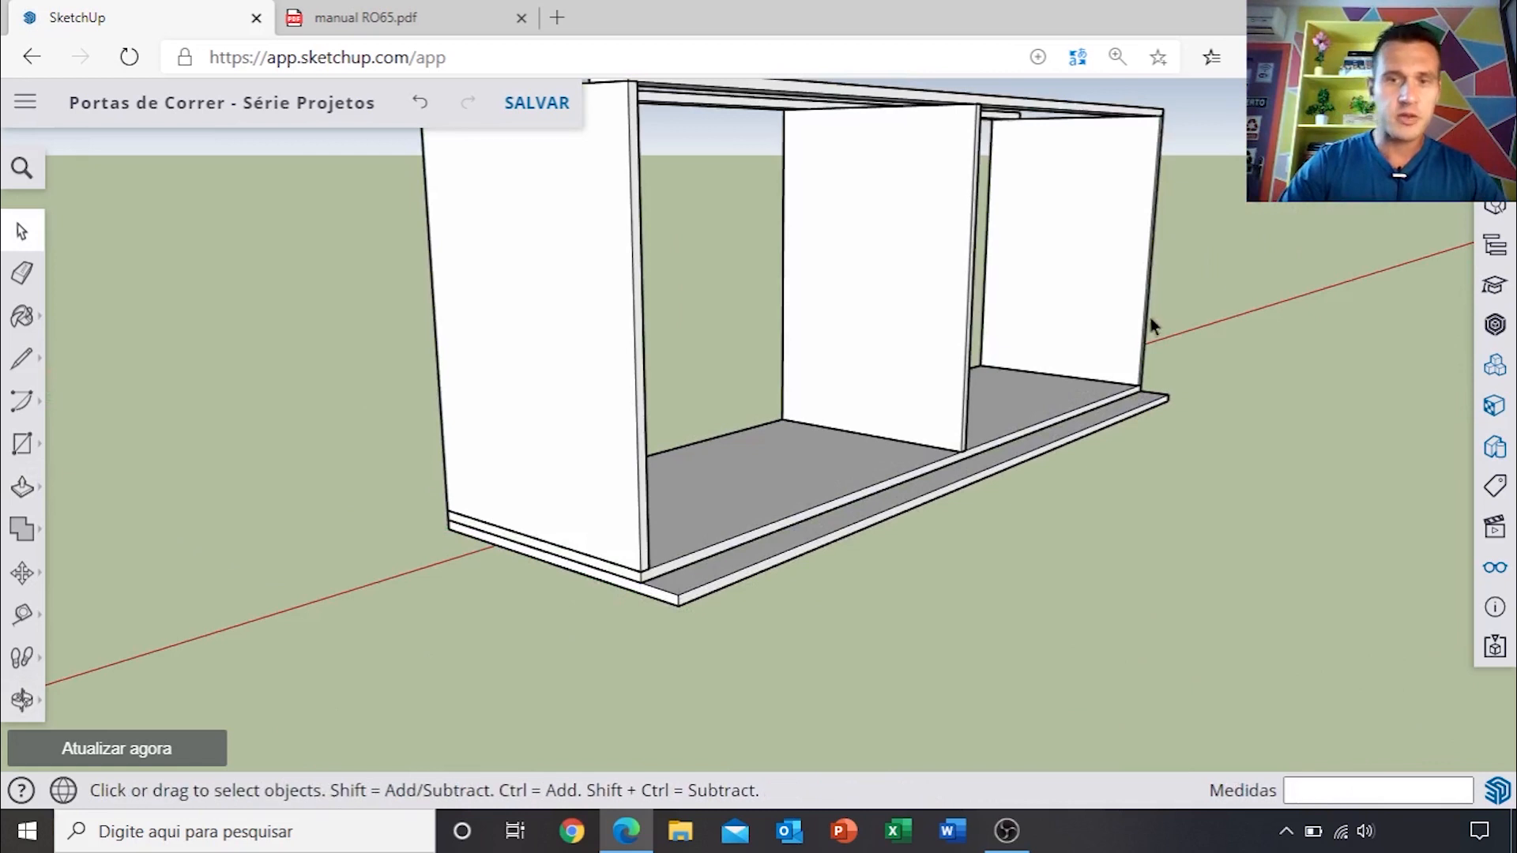
Step: Examine how the extended lower base panel projects in front of the carcass
middle_drag(1150, 318, 673, 520)
scroll(761, 478, down, 3)
mouse_move(762, 477)
middle_down()
mouse_move(925, 471)
mouse_move(739, 481)
middle_up()
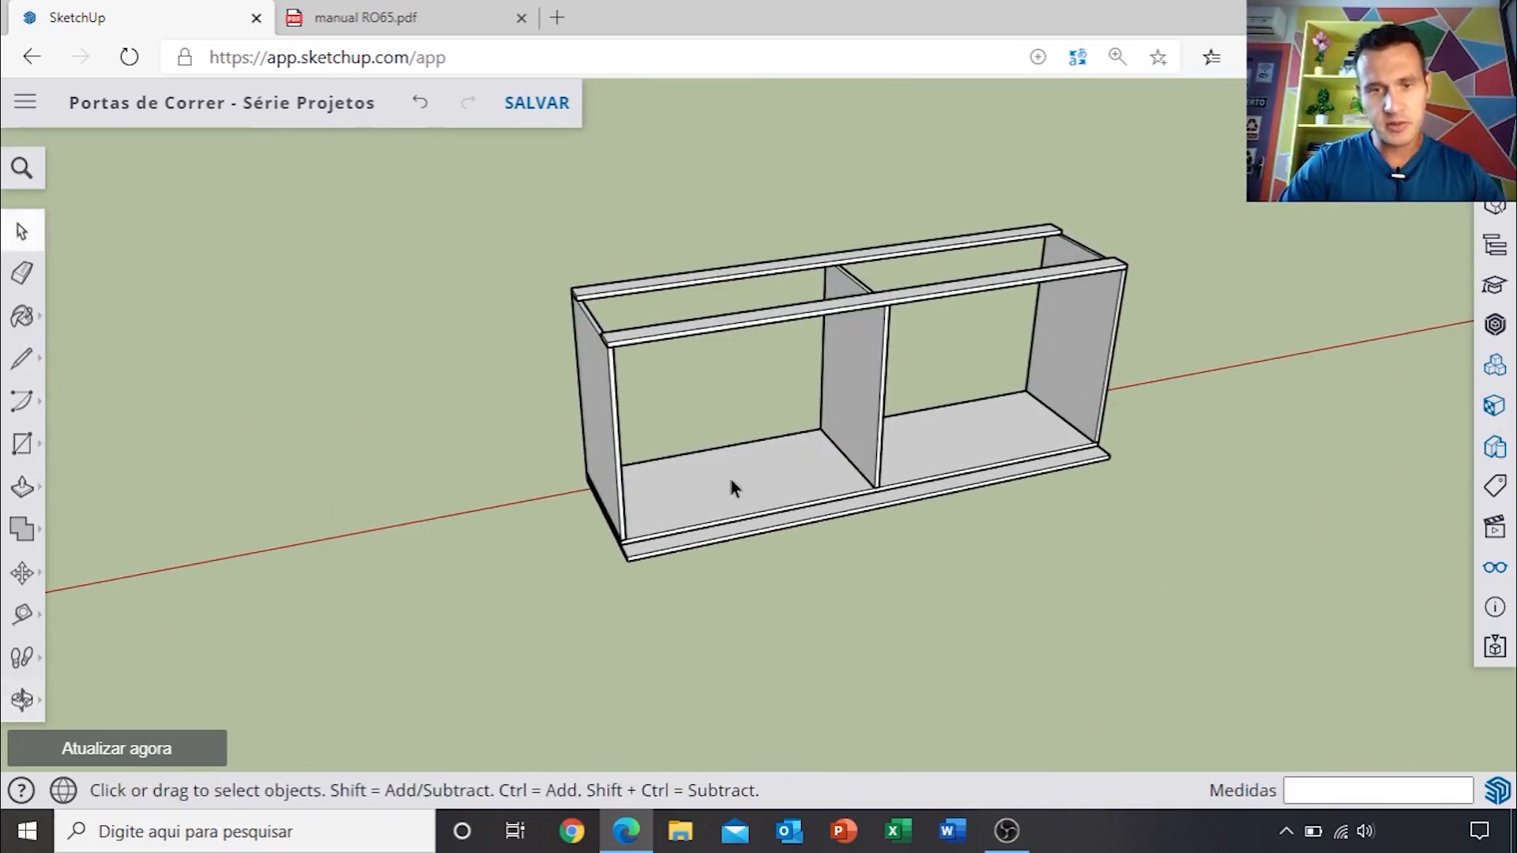
scroll(732, 482, up, 4)
middle_drag(552, 524, 798, 484)
scroll(837, 466, down, 3)
shift+middle_drag(877, 441, 867, 541)
scroll(753, 570, up, 3)
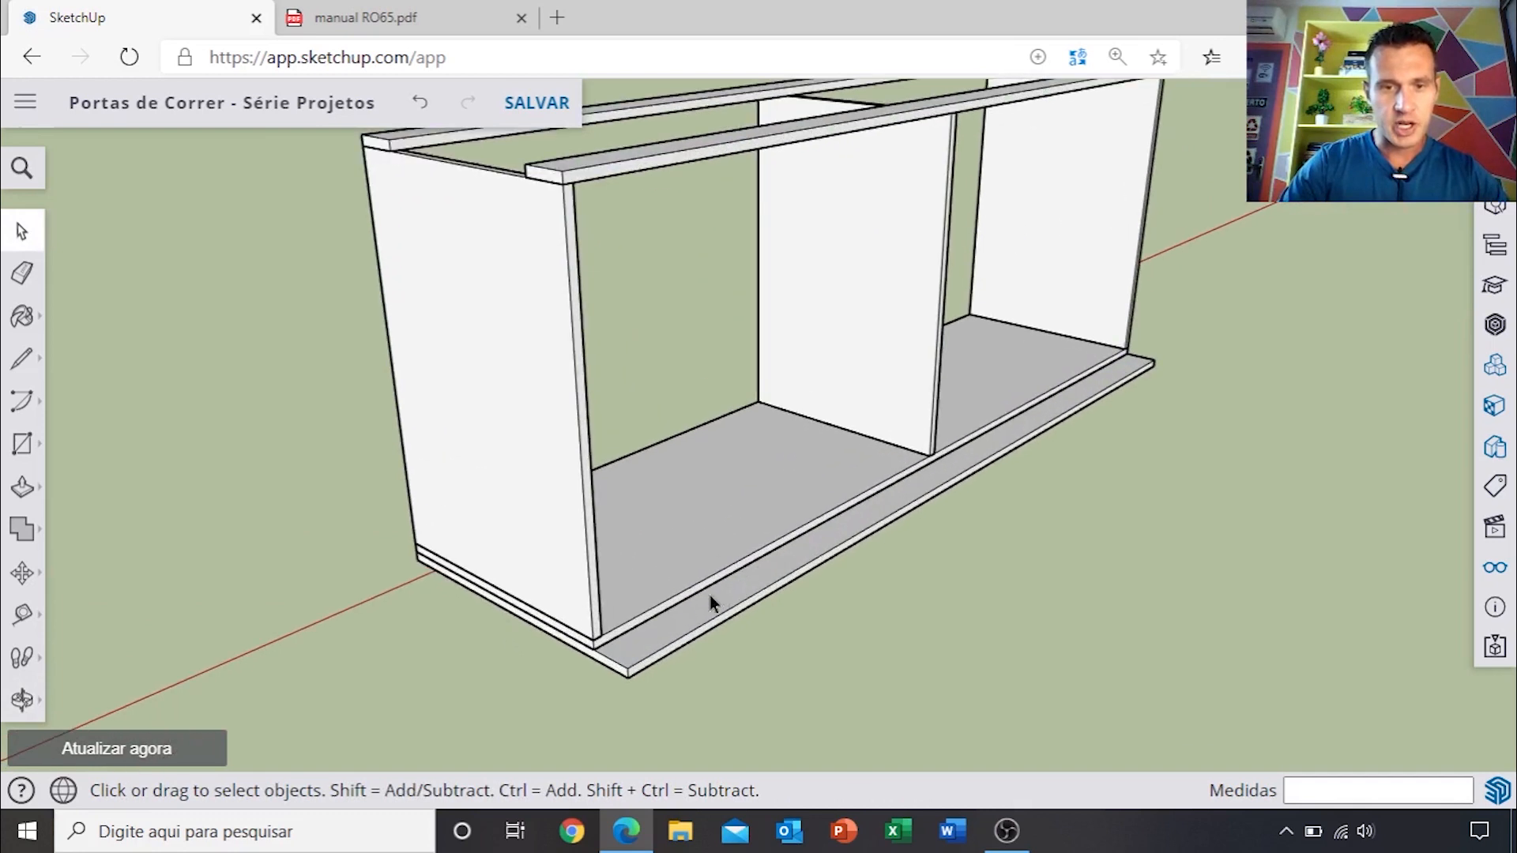
middle_drag(709, 595, 822, 559)
scroll(782, 528, down, 3)
Step: Draw a rectangle on the carcass's left end, from the rear top corner to the lower front corner of the extended base
scroll(696, 474, up, 8)
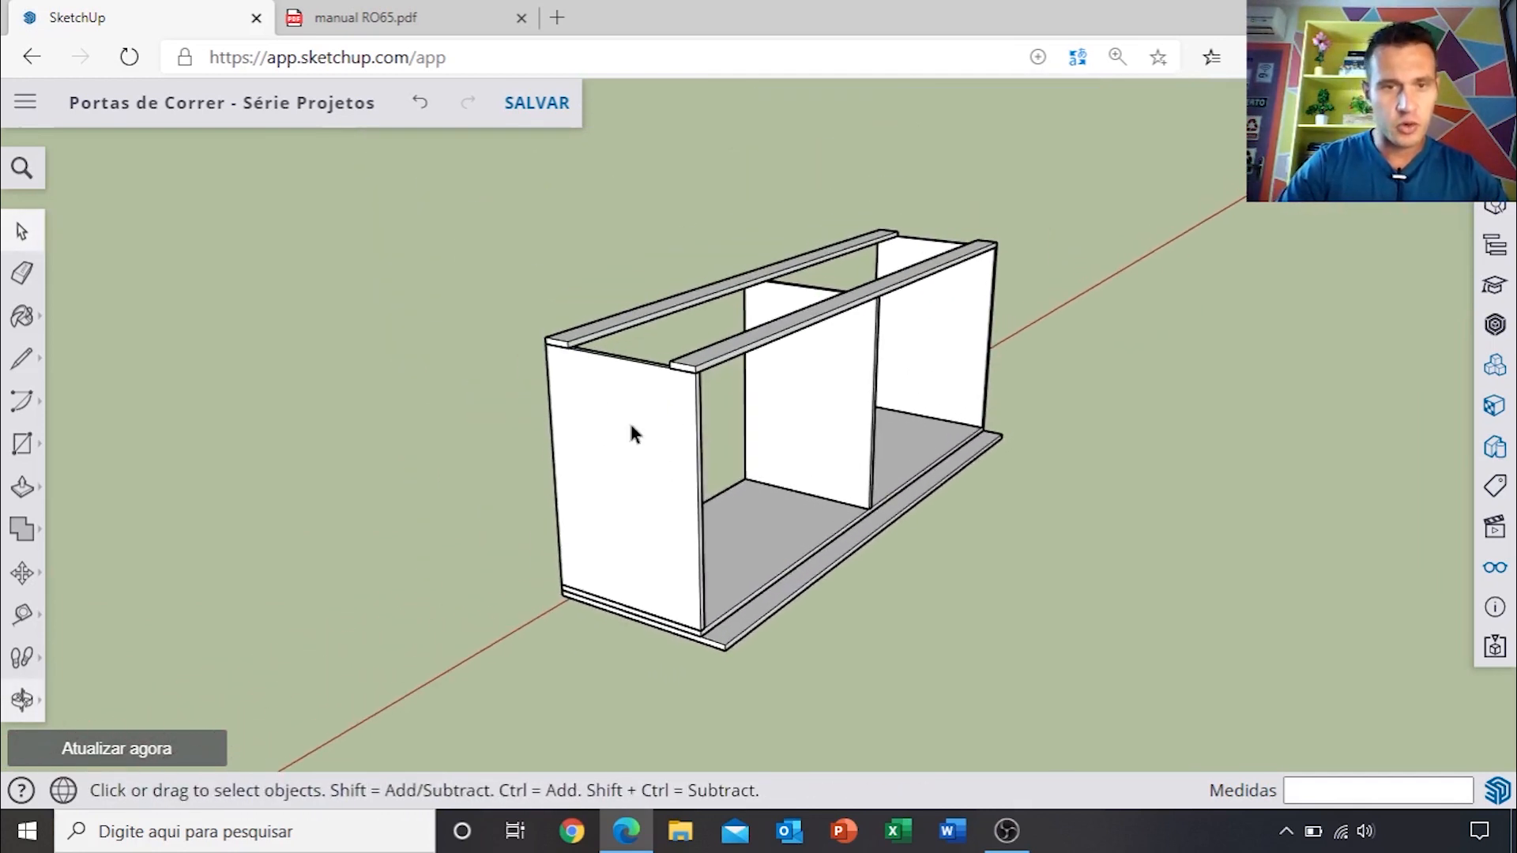
key(r)
click(489, 266)
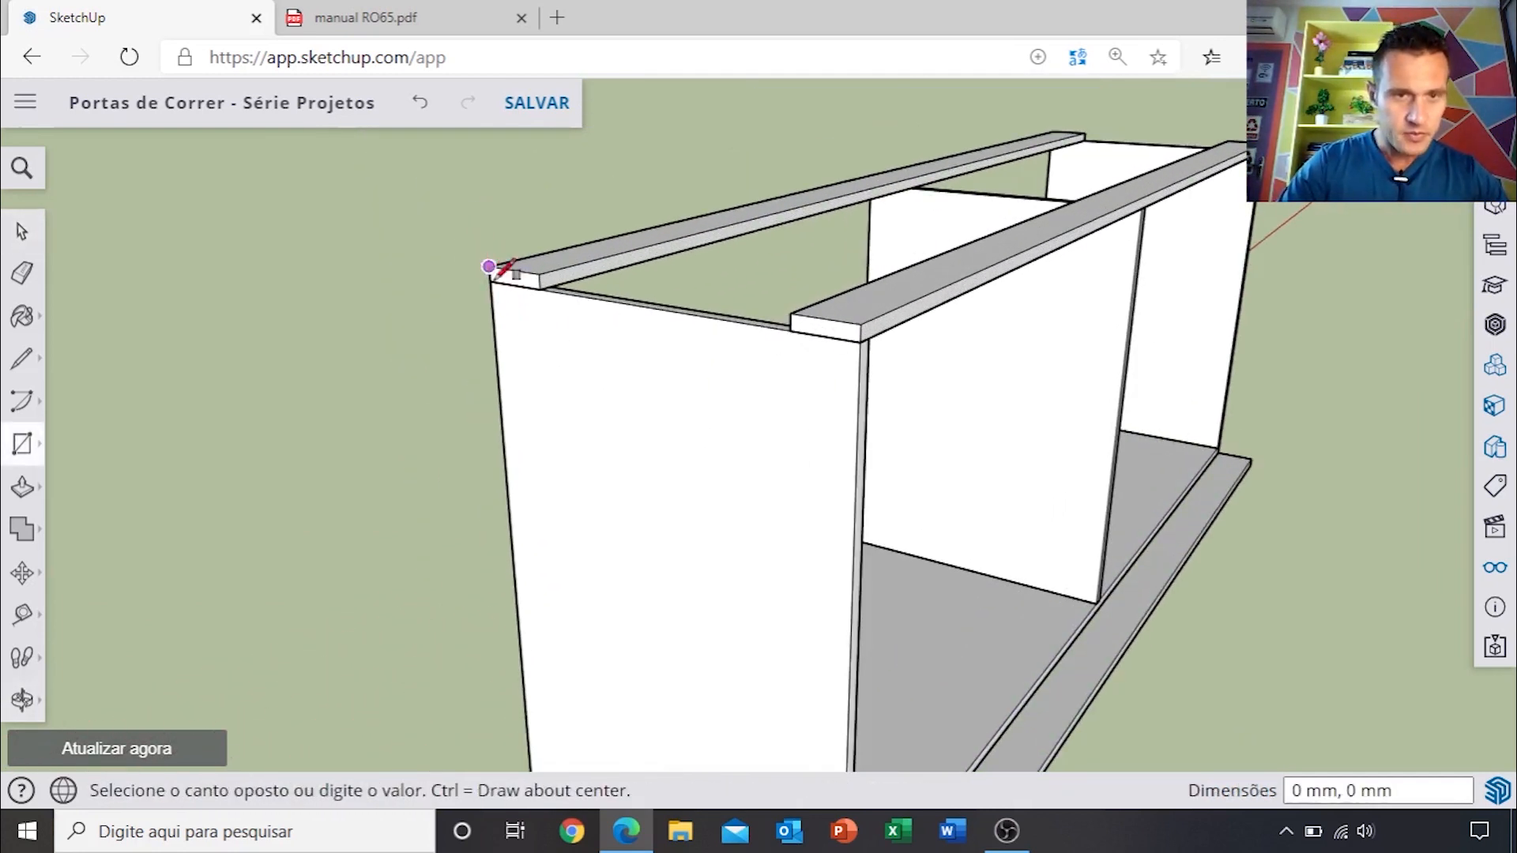
scroll(718, 627, down, 4)
shift+middle_drag(719, 627, 703, 553)
scroll(715, 474, up, 5)
scroll(719, 477, up, 2)
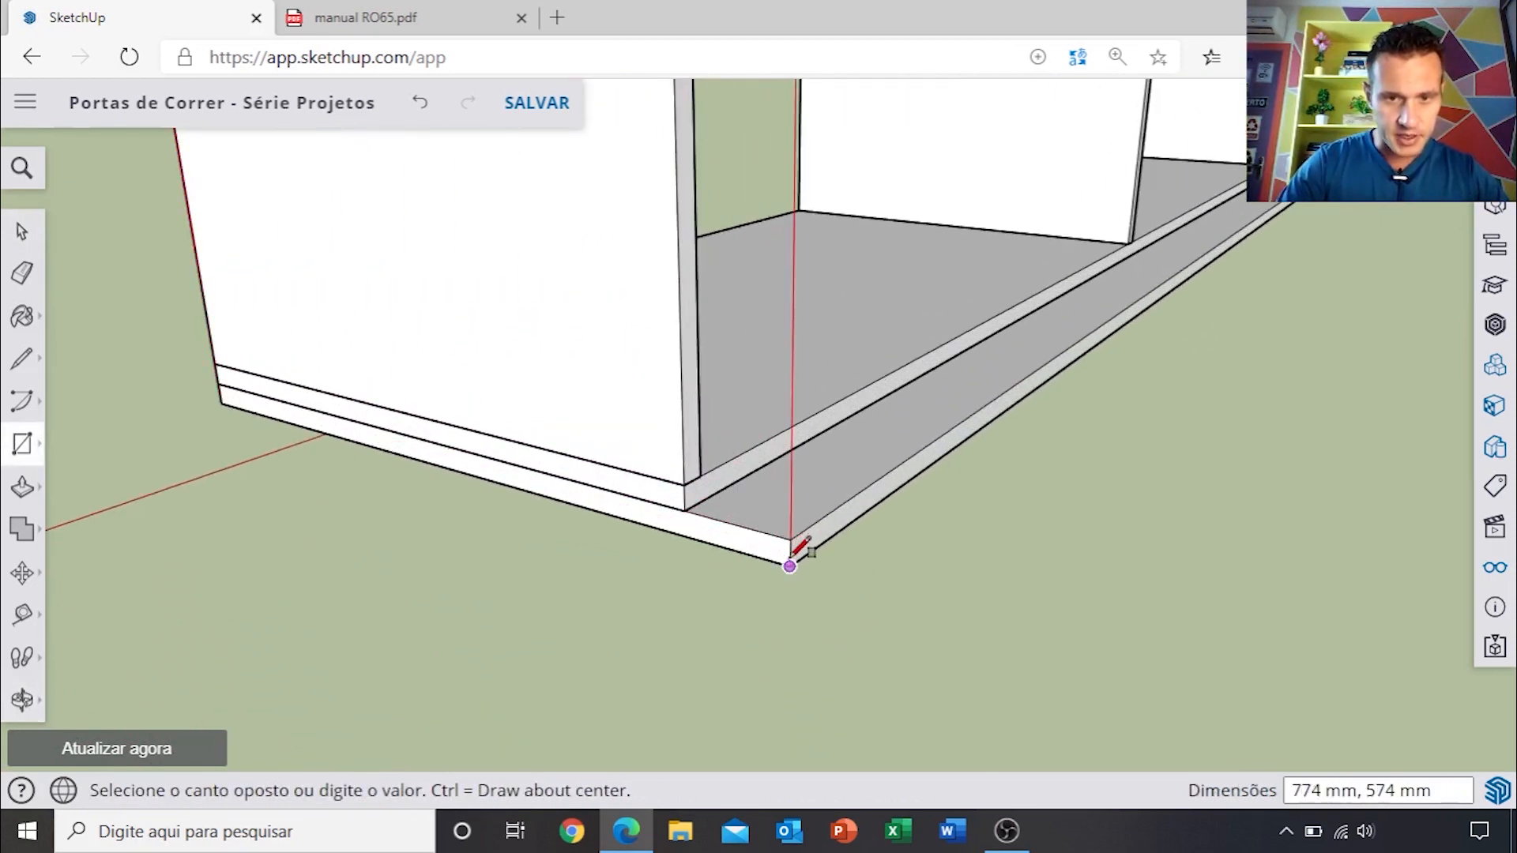
click(793, 544)
Step: Extrude the left end rectangle outward 18 mm with Push/Pull and group it as the outer side panel
middle_drag(710, 456, 593, 490)
key(p)
click(695, 324)
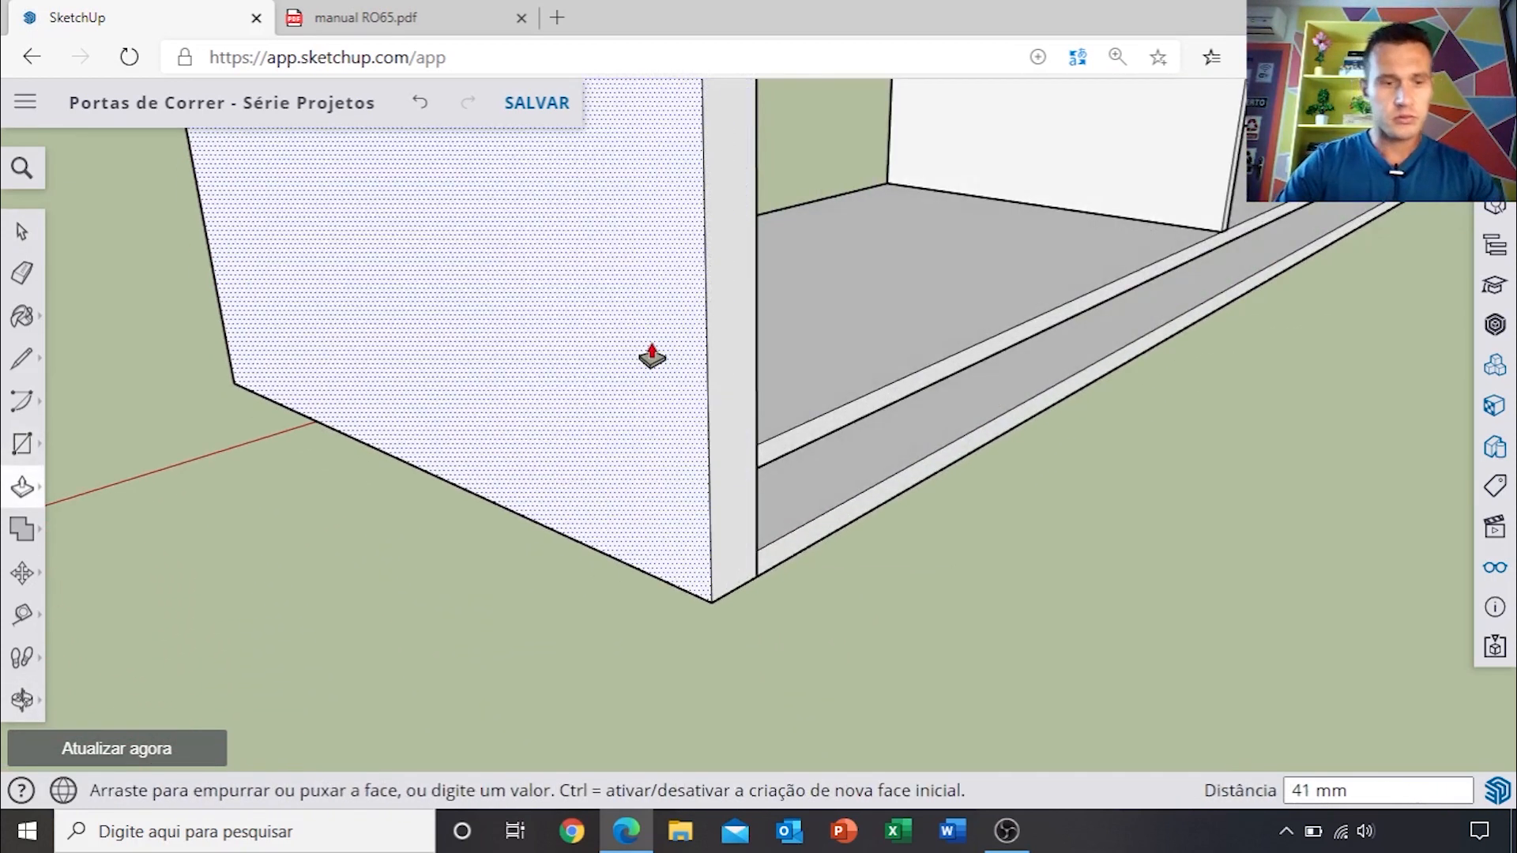
text(18)
key(Return)
key(space)
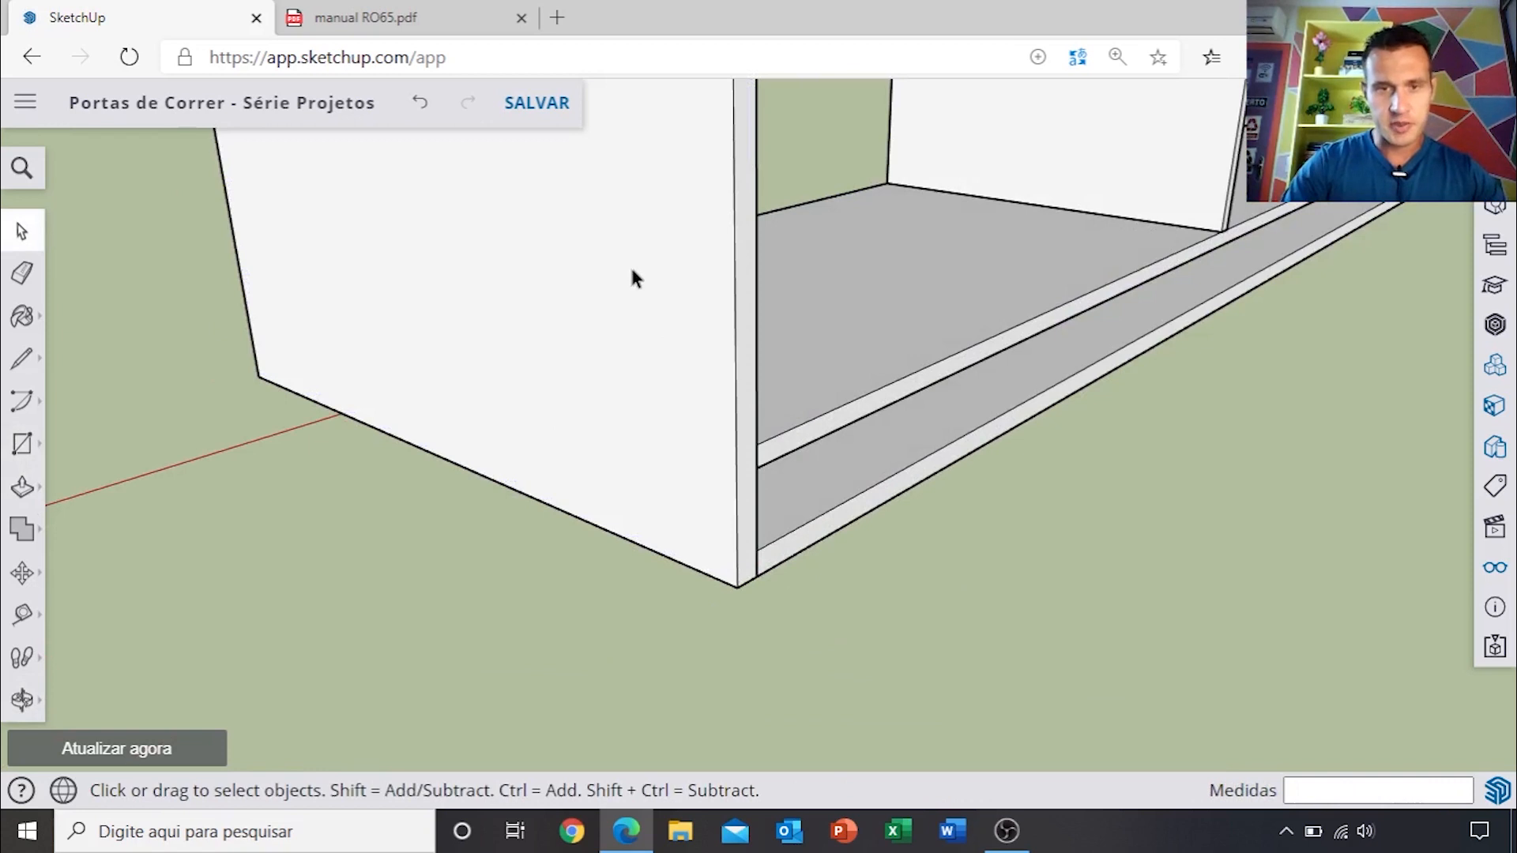
click(640, 271)
right_click(638, 258)
click(715, 520)
scroll(739, 362, down, 6)
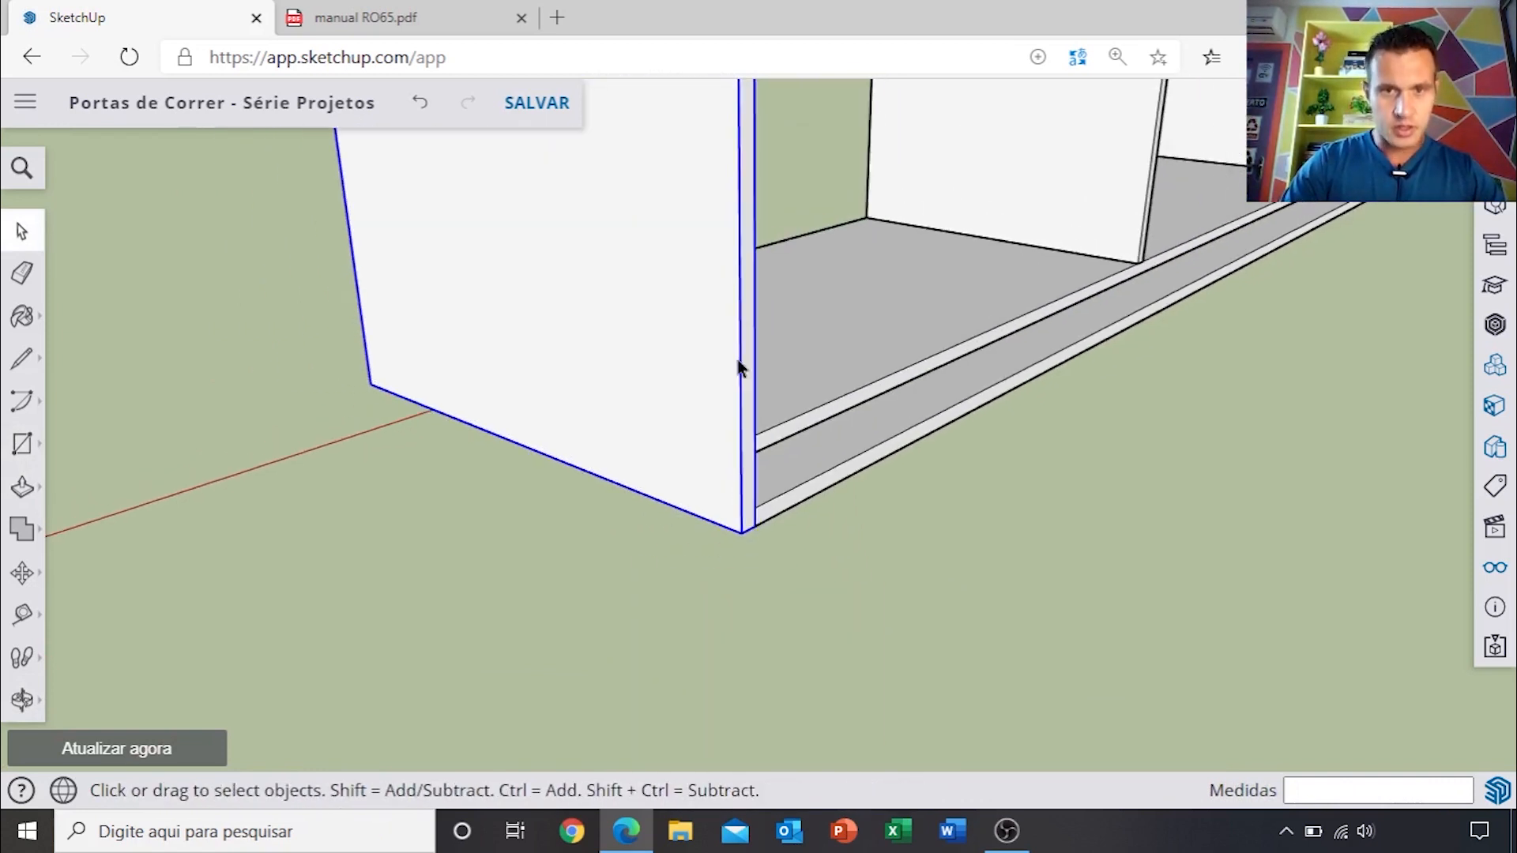
Step: Copy the outer side panel along the cabinet's length so the copy sits flush against the opposite end
middle_drag(875, 253, 423, 690)
scroll(577, 321, up, 8)
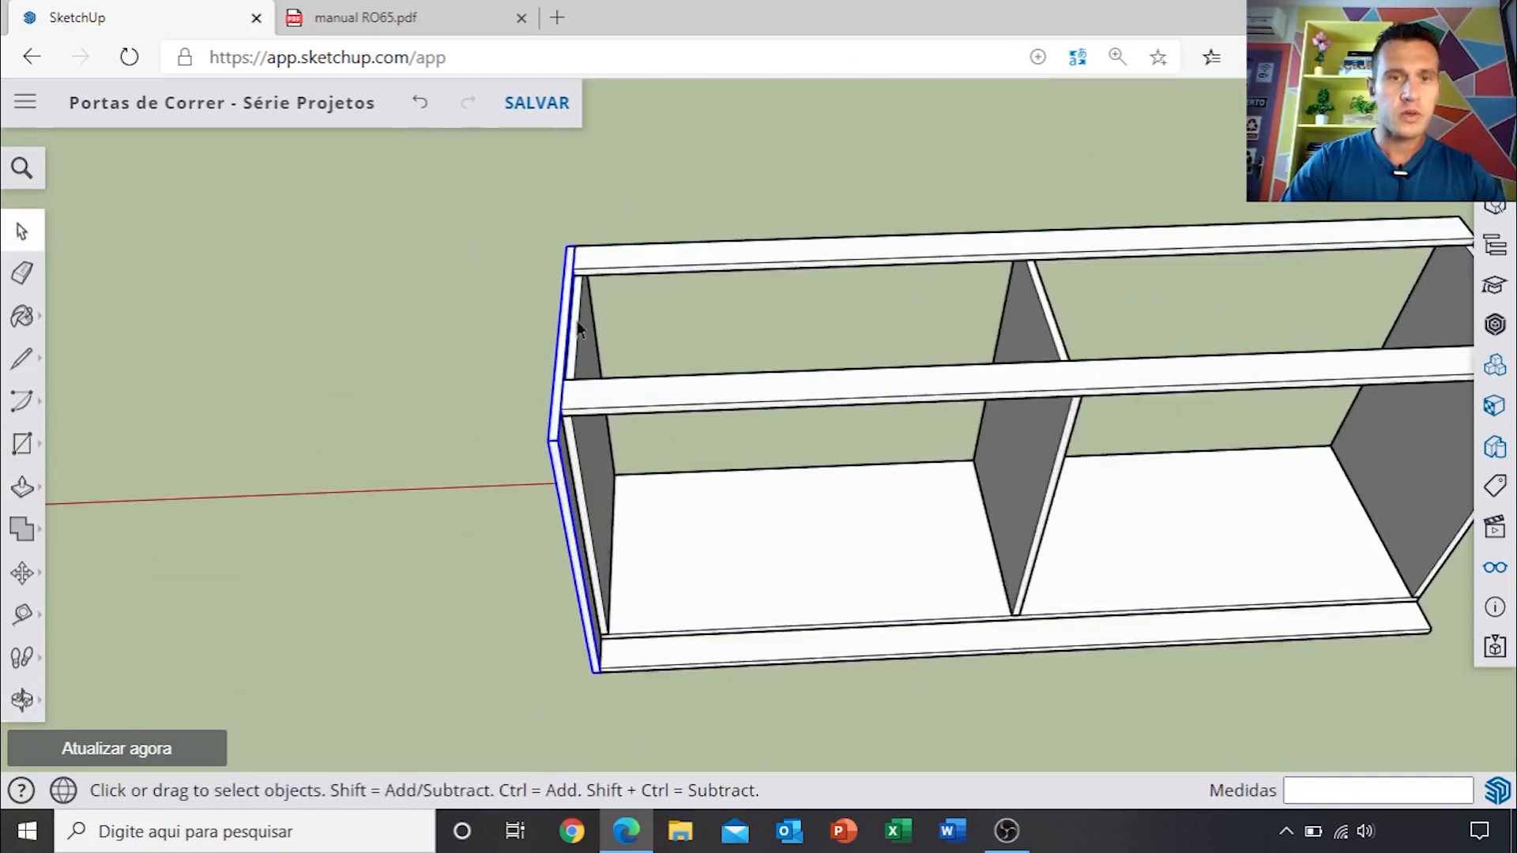
key(m)
scroll(557, 431, up, 2)
key(ctrl)
click(531, 314)
scroll(718, 323, down, 3)
shift+middle_drag(604, 378, 490, 393)
scroll(870, 369, up, 5)
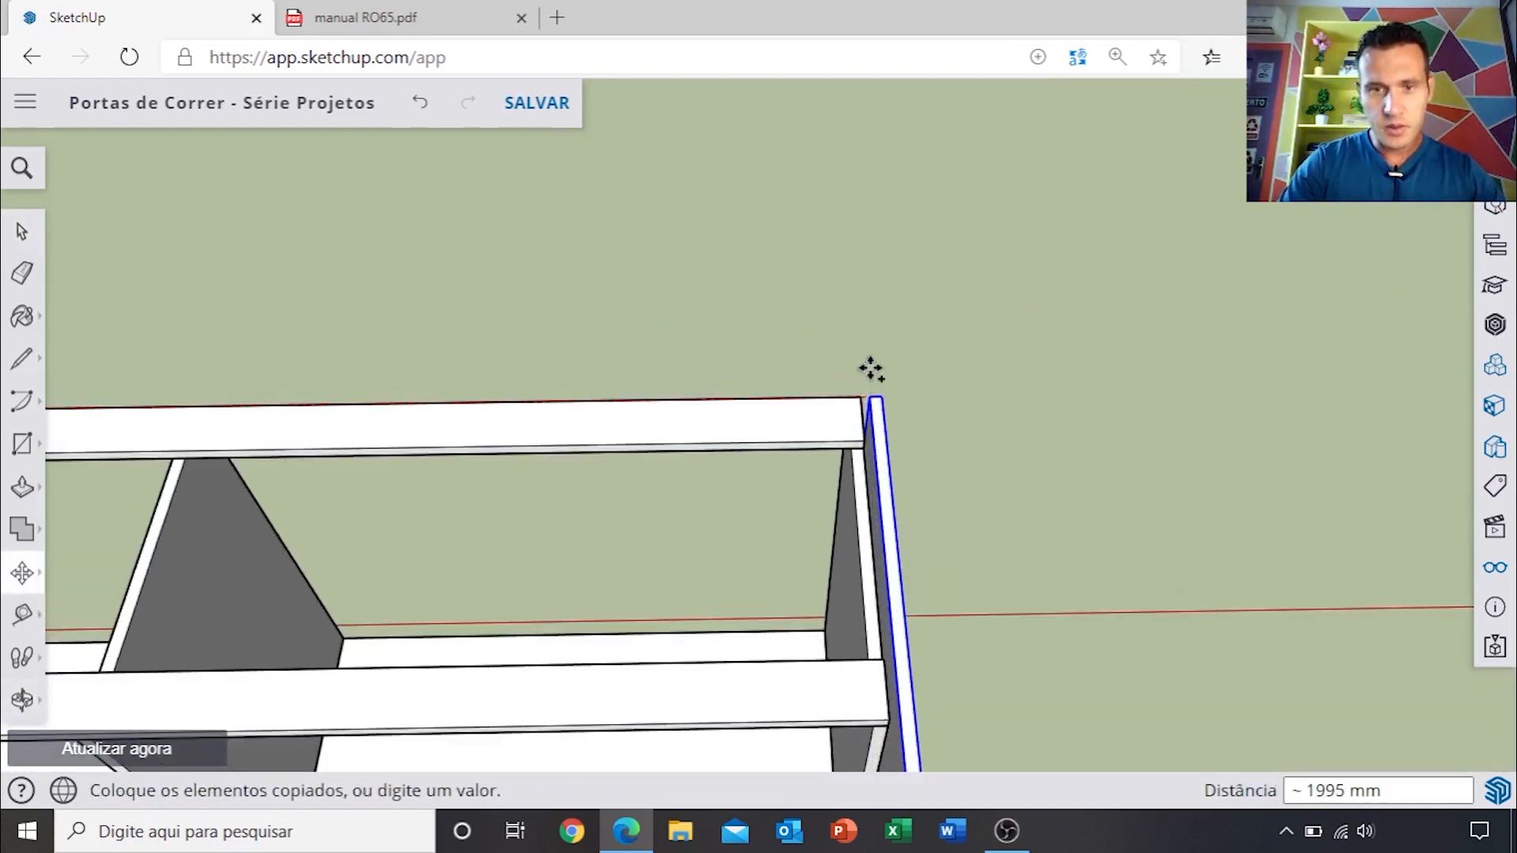
click(857, 403)
scroll(852, 404, down, 3)
scroll(810, 409, down, 5)
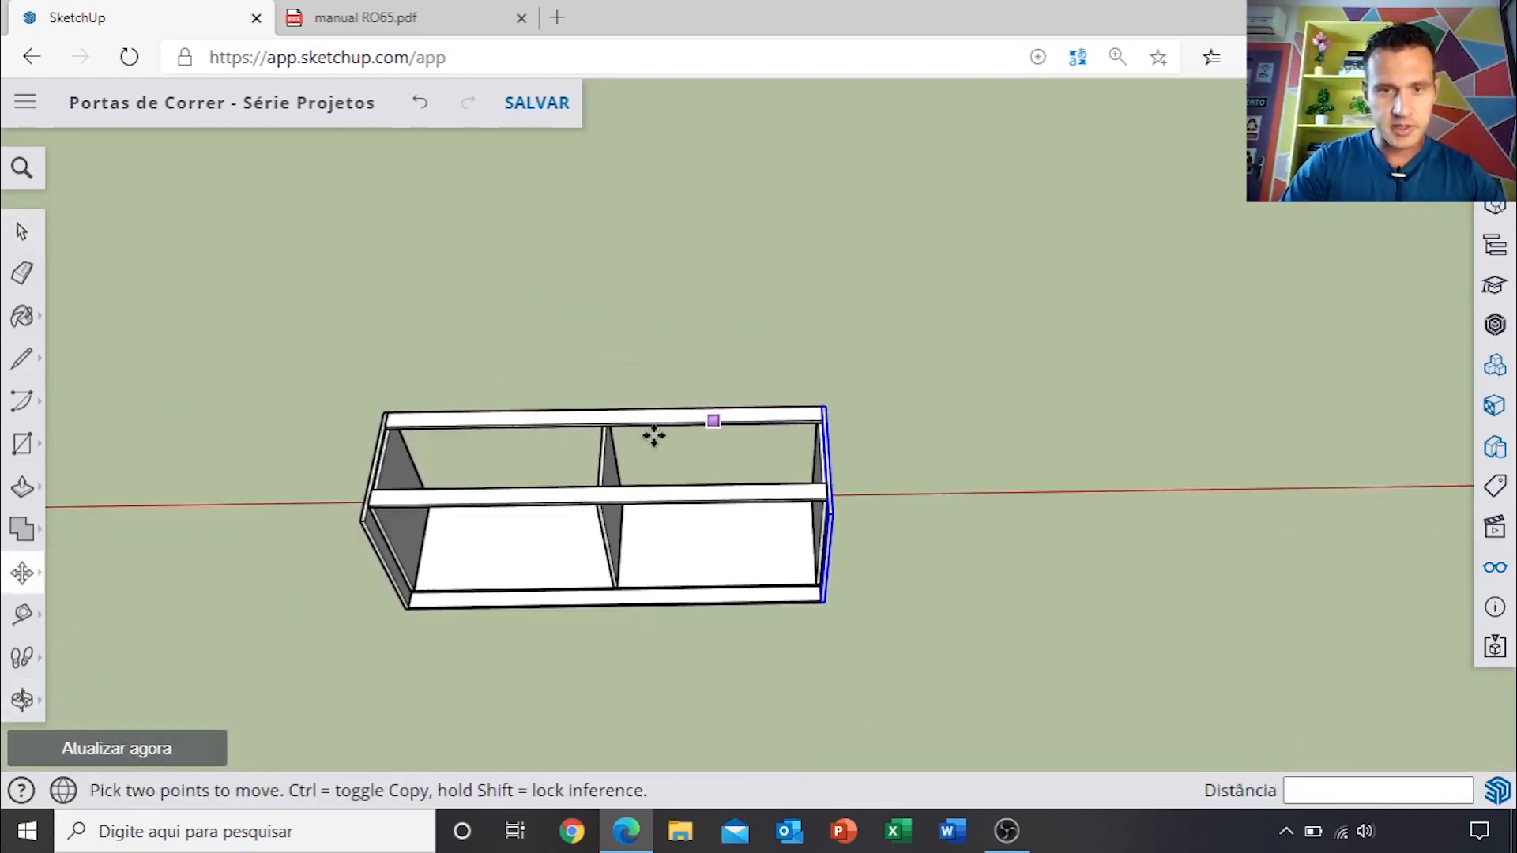
Step: Draw a rectangle over the cabinet's top, from the left side panel's outer rear corner to the right side panel's outer front corner
middle_drag(653, 434, 819, 366)
key(space)
scroll(733, 512, up, 4)
middle_drag(731, 512, 647, 414)
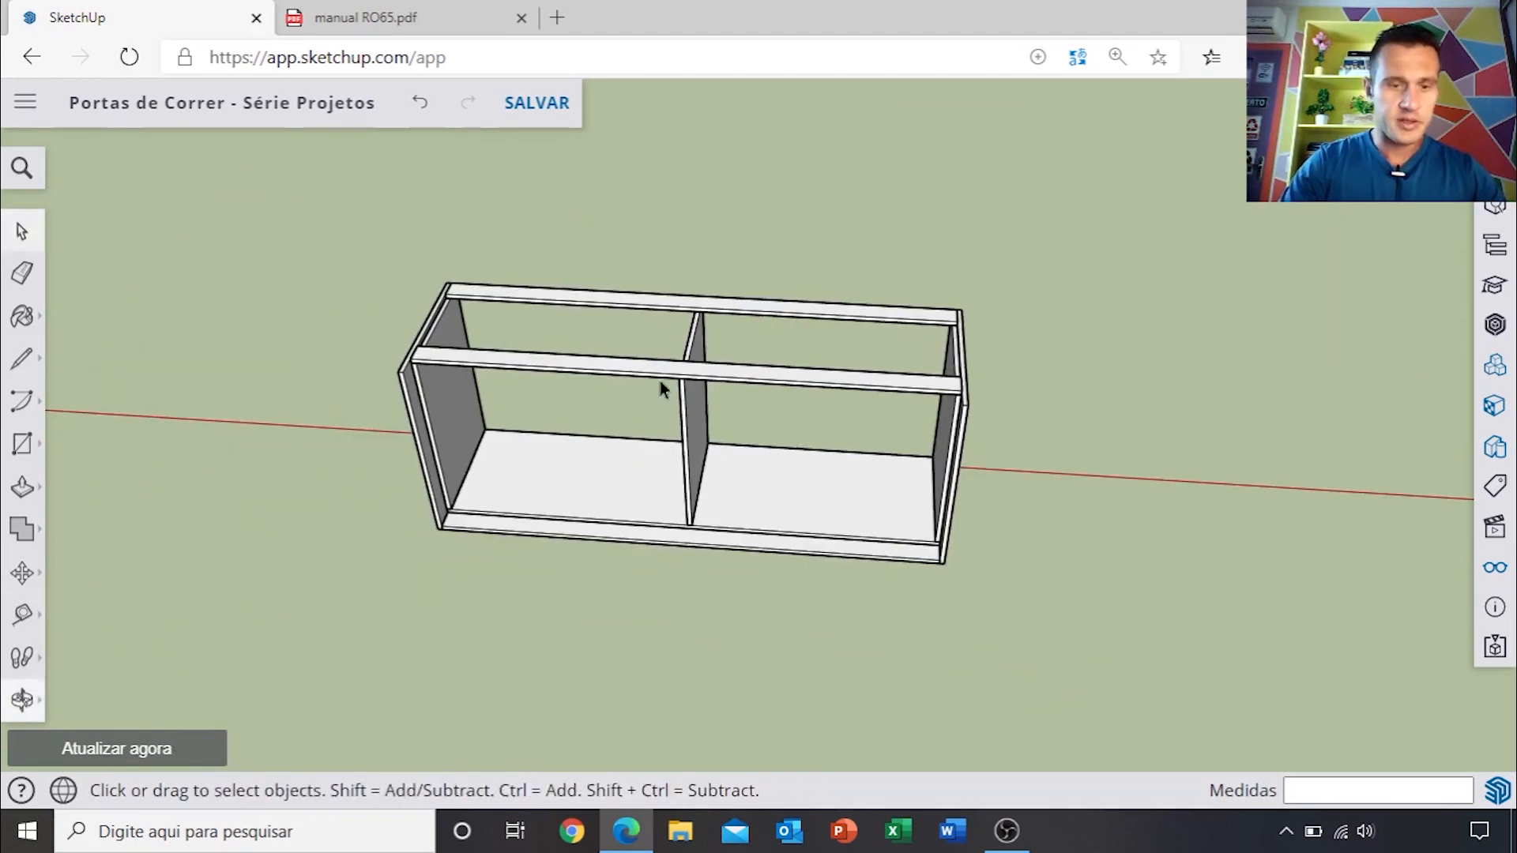
scroll(553, 355, up, 5)
key(r)
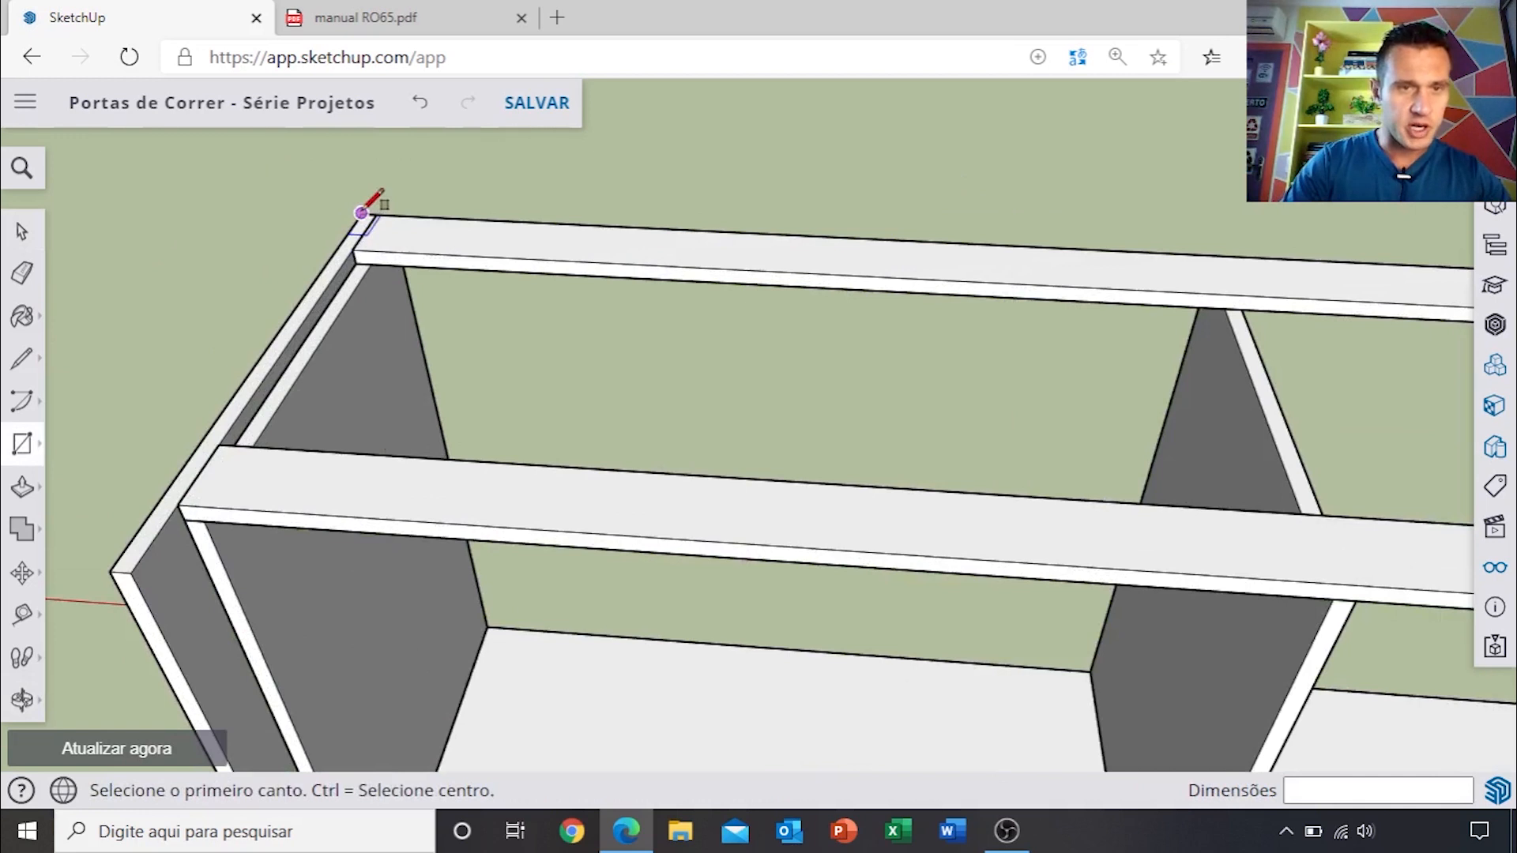
click(365, 221)
scroll(603, 261, down, 4)
shift+middle_drag(993, 366, 567, 319)
scroll(901, 390, up, 3)
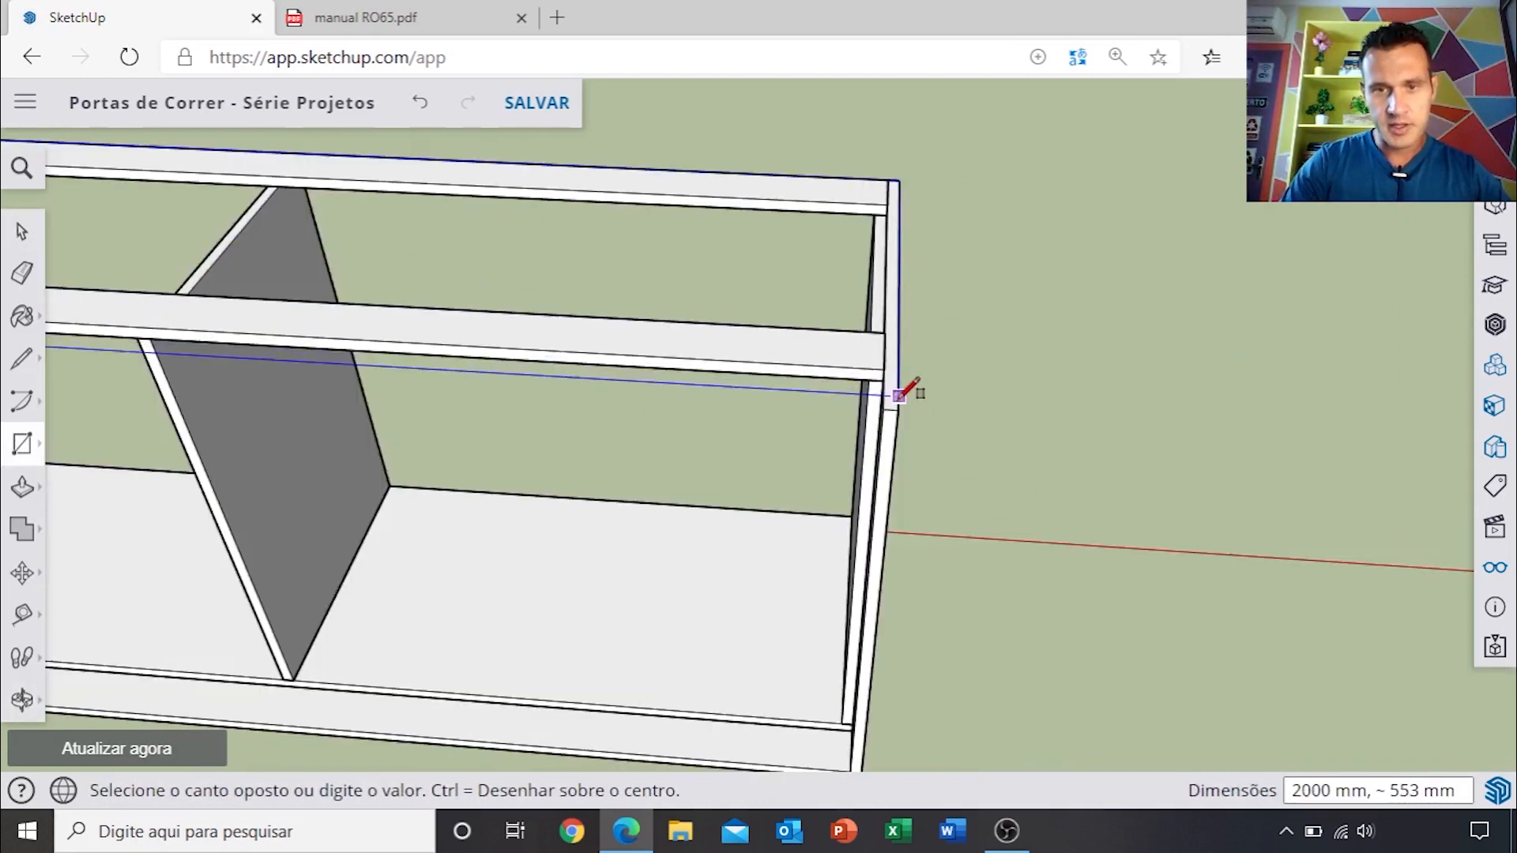
click(904, 399)
Step: Pull the top rectangle upward into a solid outer top panel and group it
key(p)
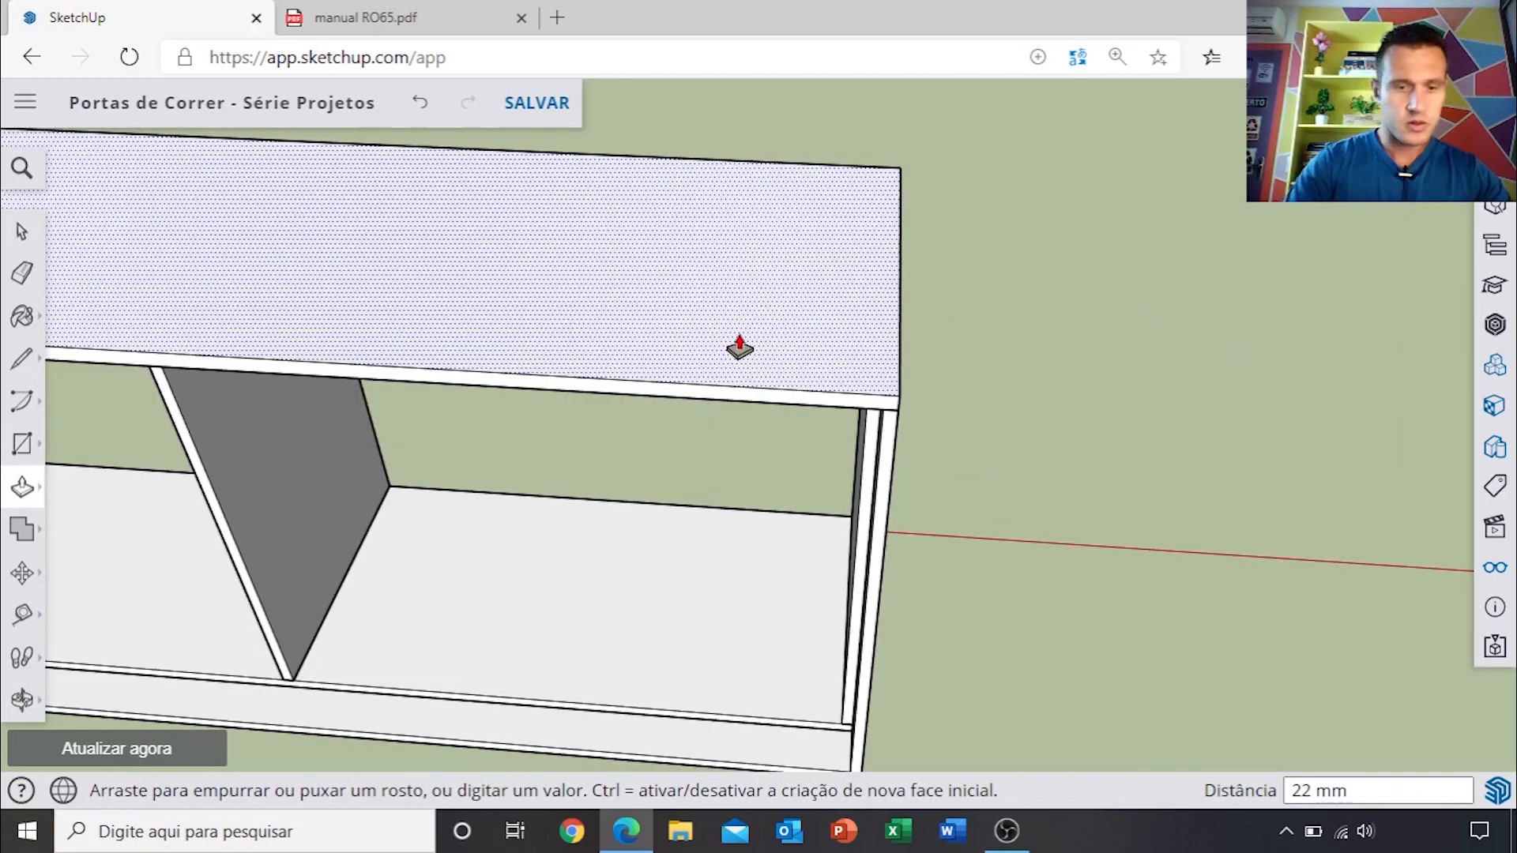
click(740, 348)
key(space)
triple_click(732, 307)
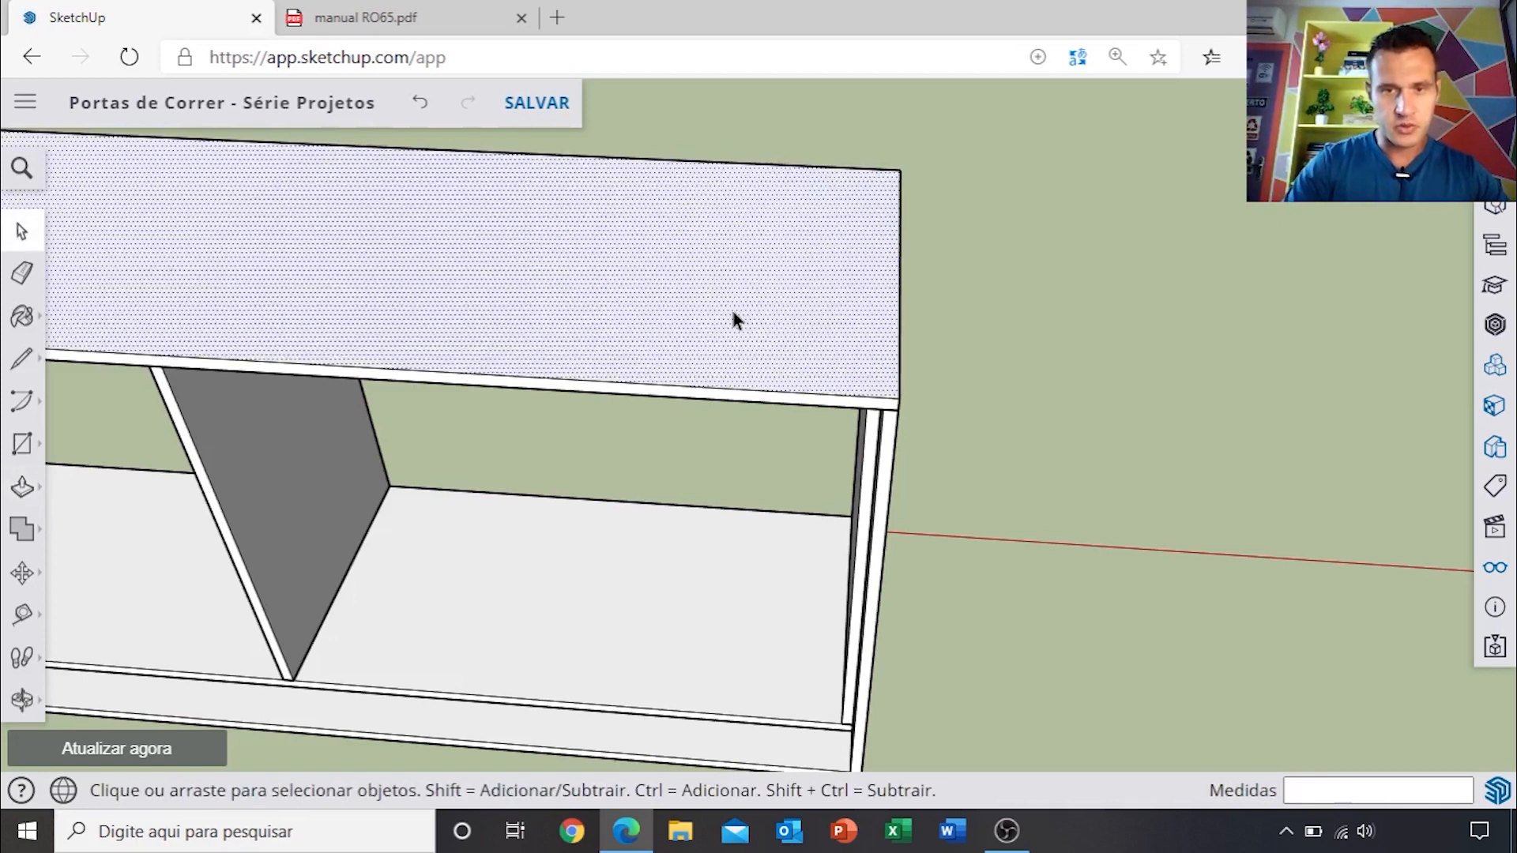
right_click(732, 307)
click(814, 529)
scroll(762, 509, down, 10)
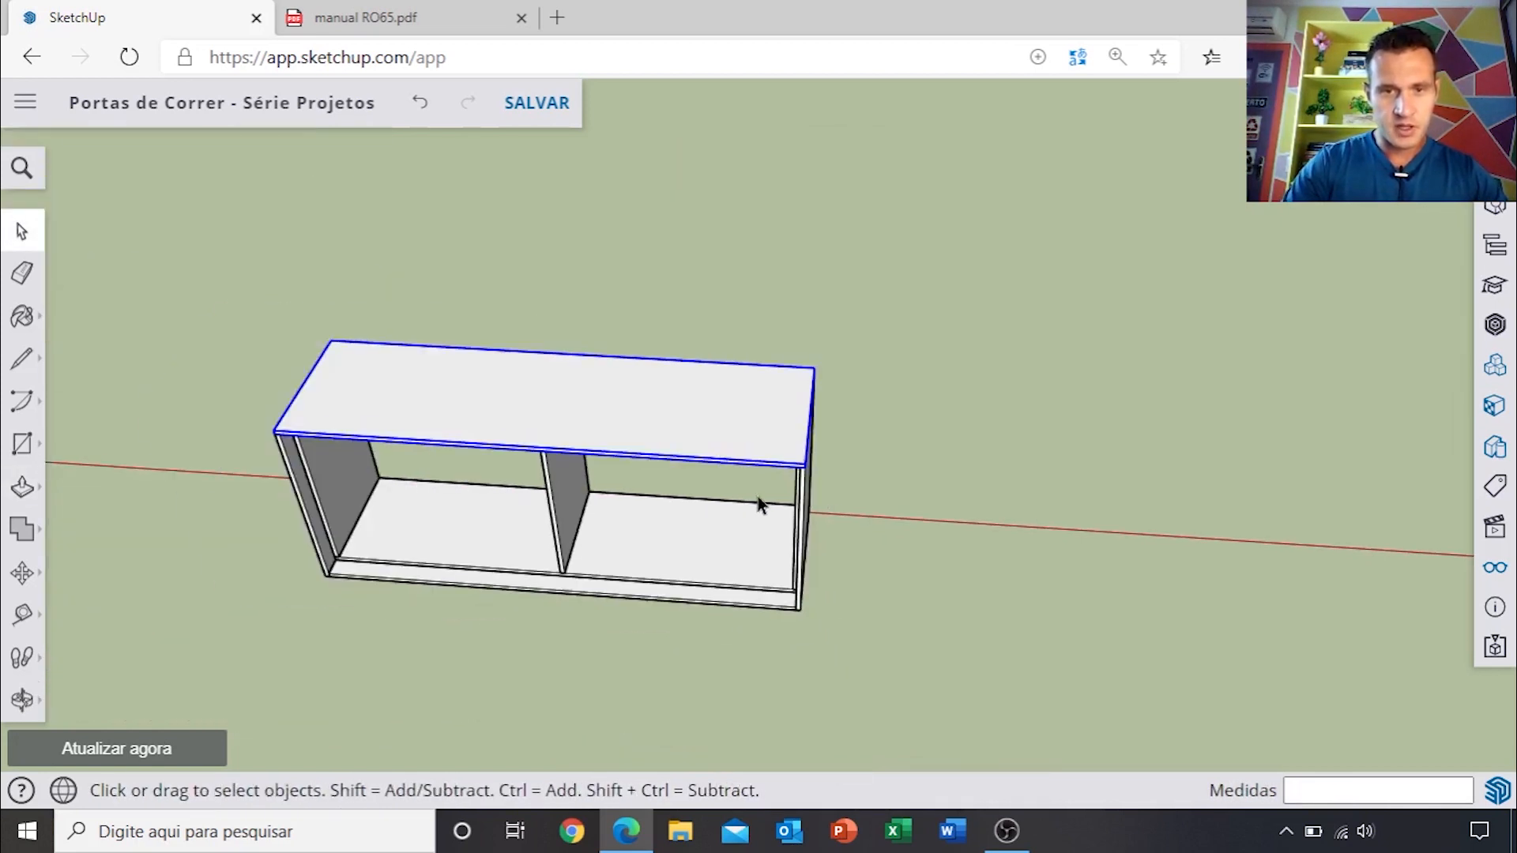
Step: Examine how the outer box encloses the inner carcass, focusing on the front view and the upper left corner
scroll(674, 508, up, 8)
middle_drag(661, 510, 643, 413)
key(space)
scroll(571, 409, down, 1)
scroll(565, 398, down, 3)
scroll(426, 356, up, 6)
middle_drag(429, 385, 509, 292)
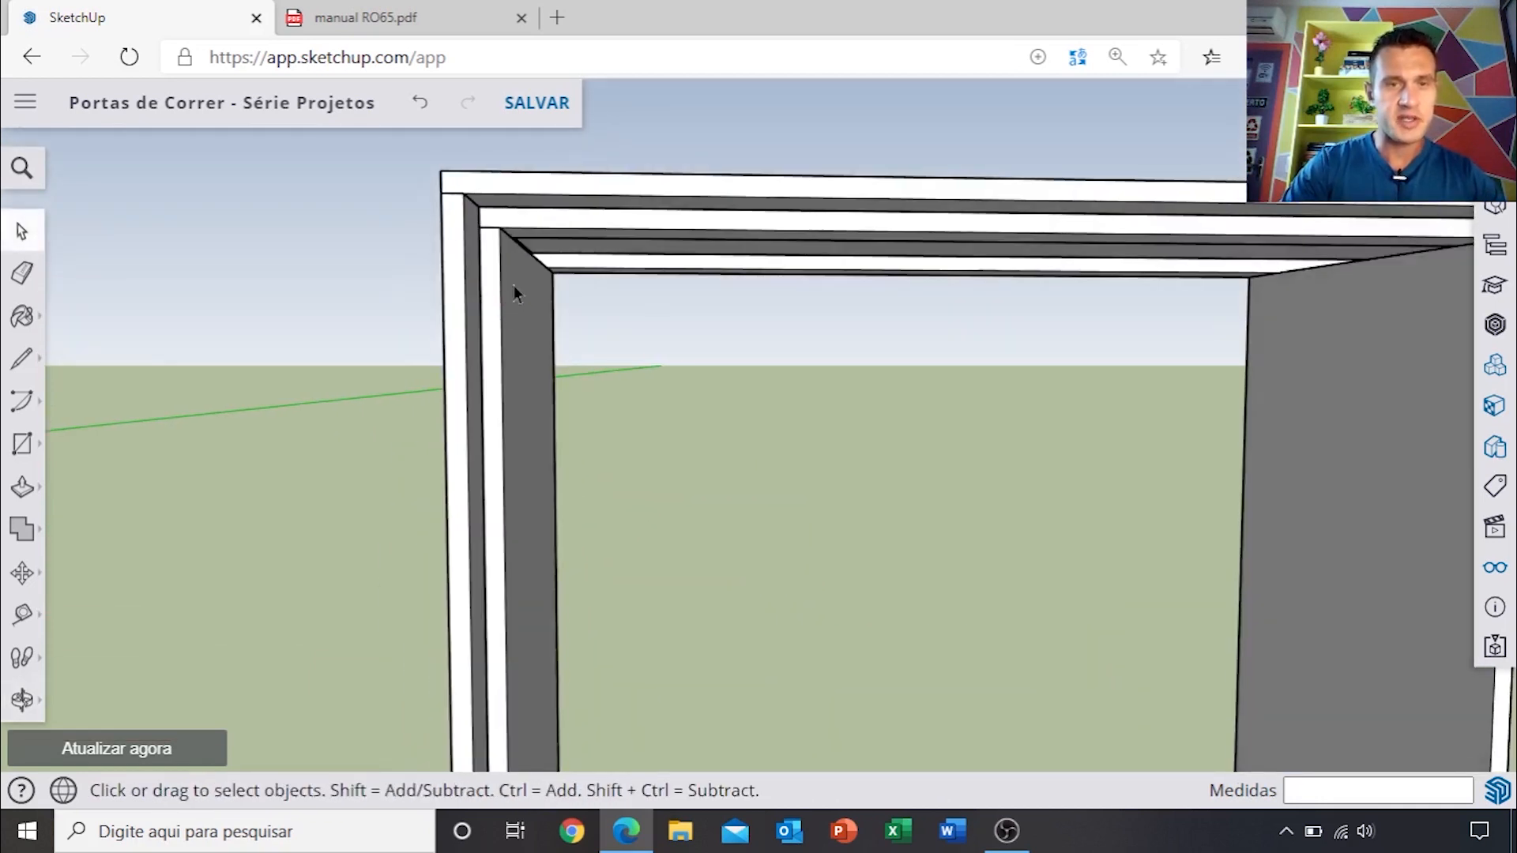
scroll(538, 284, down, 5)
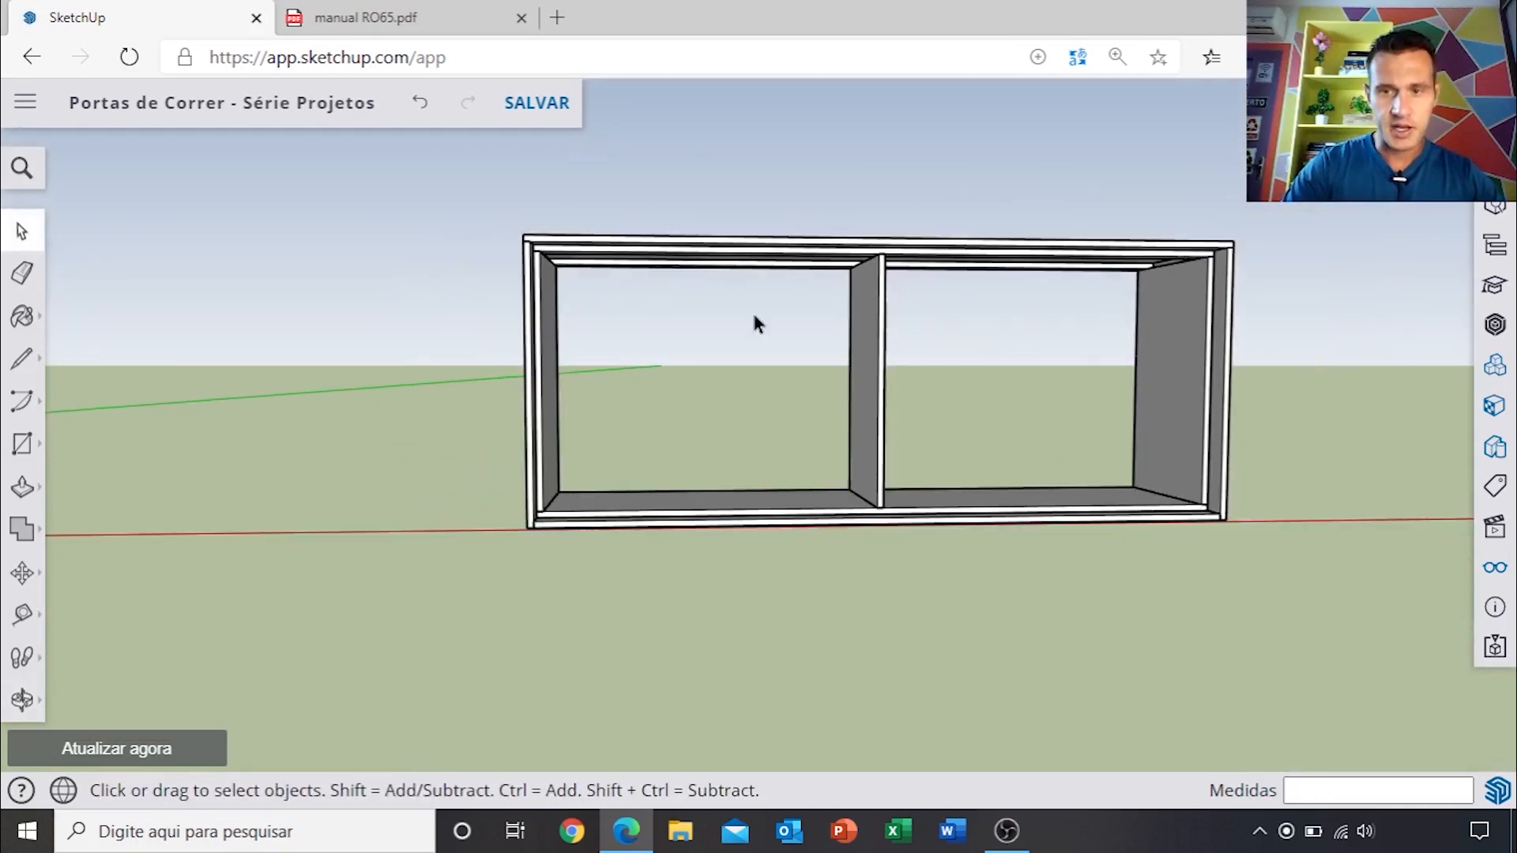
middle_drag(1040, 372, 891, 473)
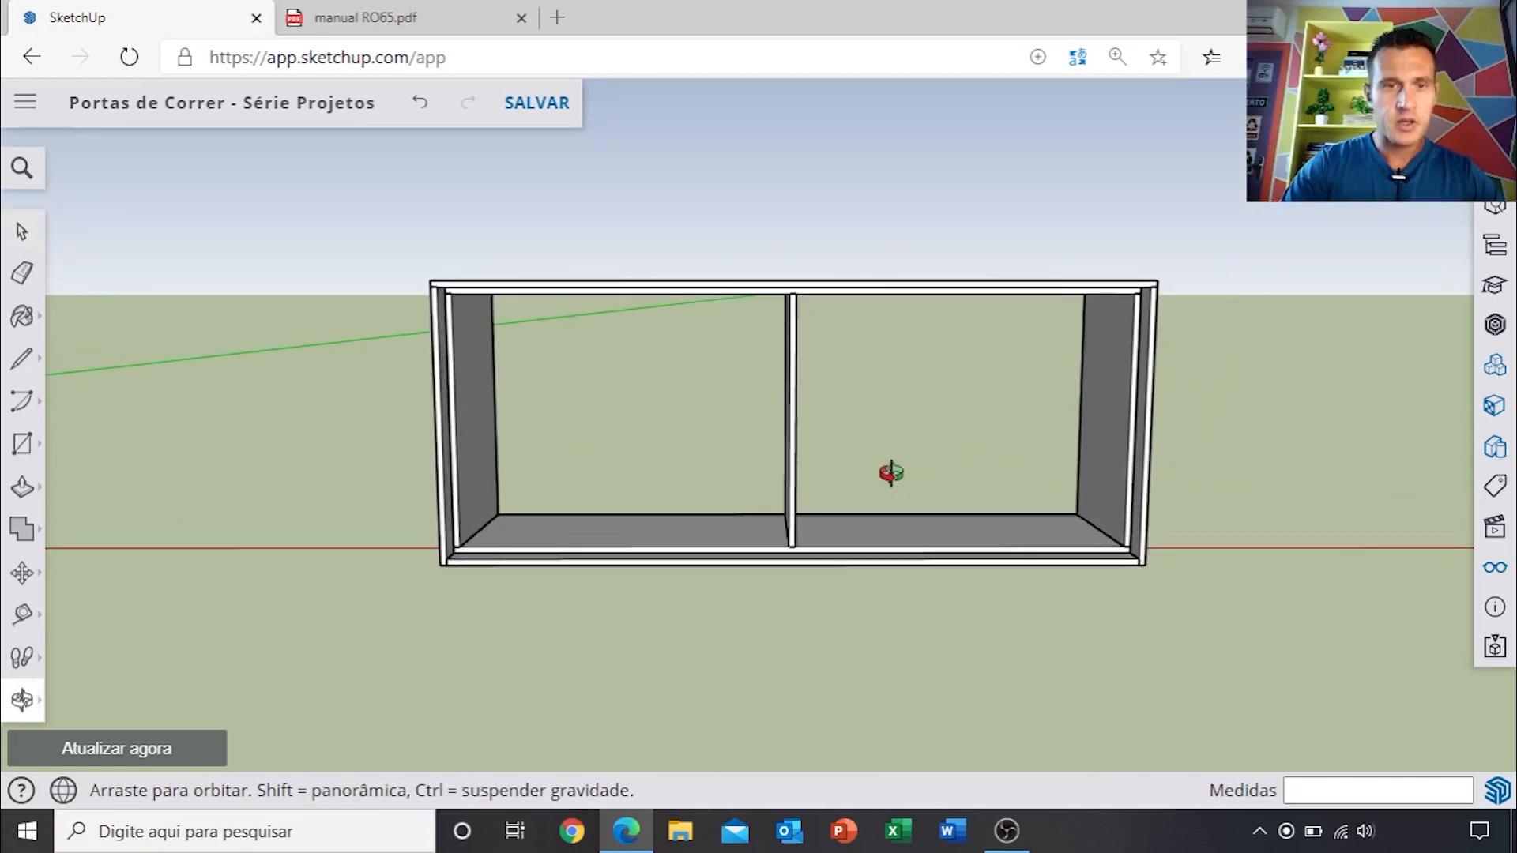
scroll(462, 301, up, 5)
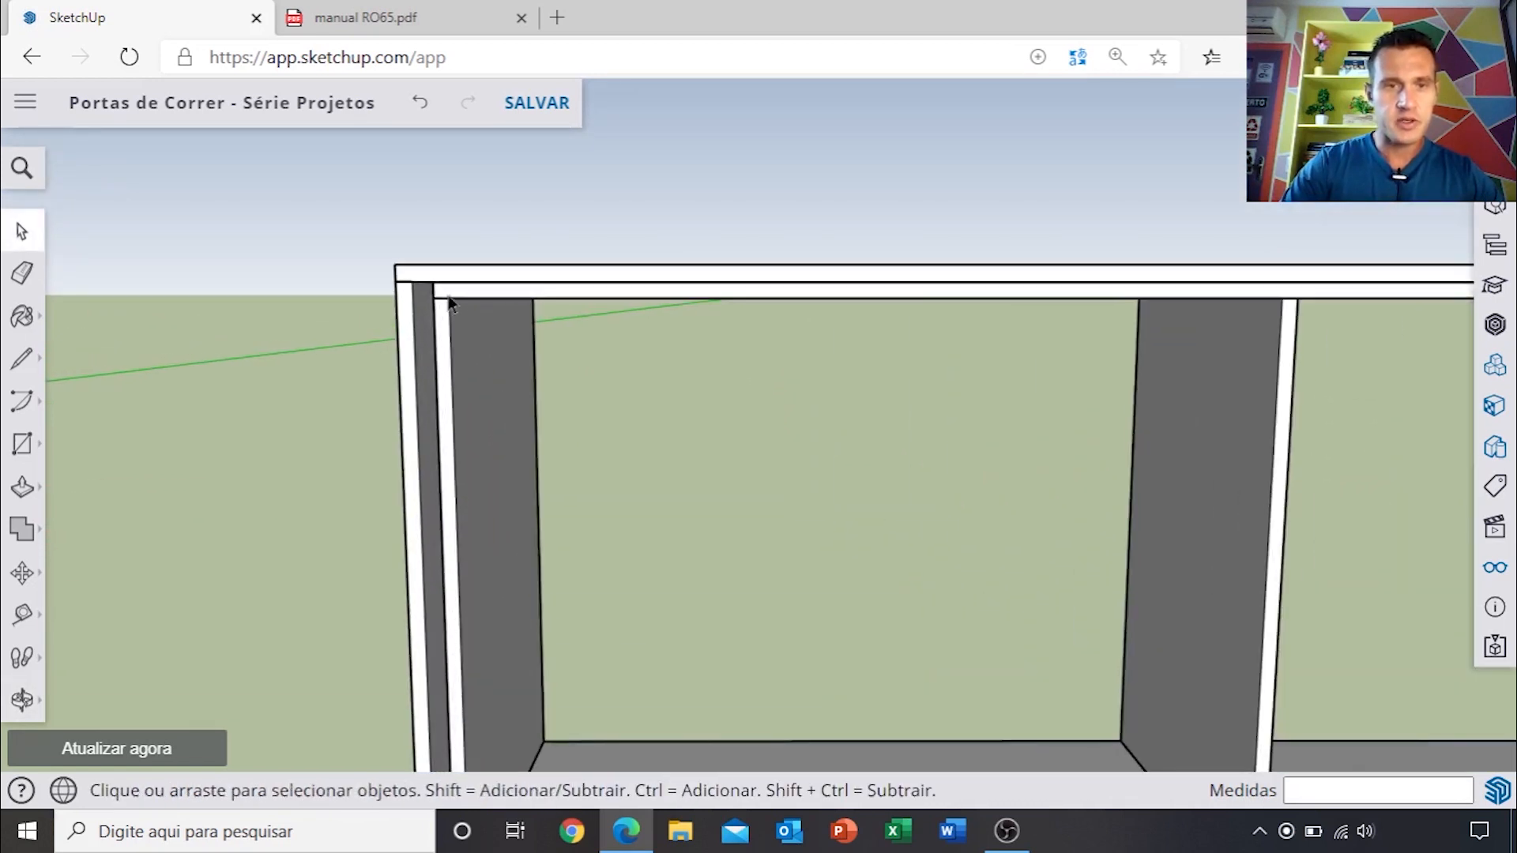
scroll(443, 299, up, 5)
middle_drag(458, 318, 482, 285)
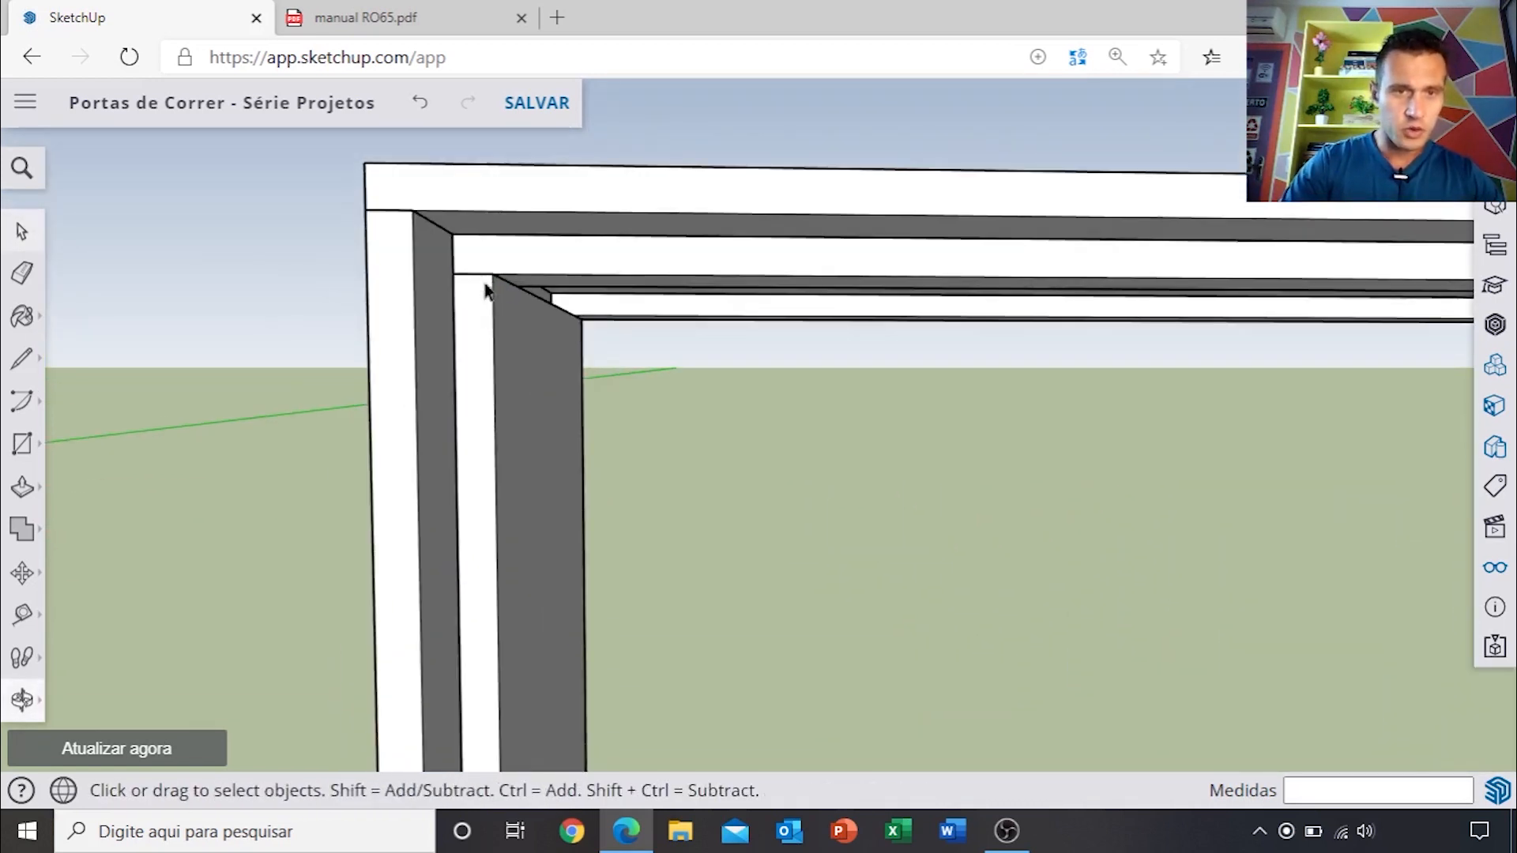
Step: Measure the thickness of the inner carcass's front top rail with the Tape Measure at the left corner
scroll(483, 264, up, 3)
scroll(491, 229, up, 1)
key(t)
scroll(491, 221, up, 2)
click(482, 213)
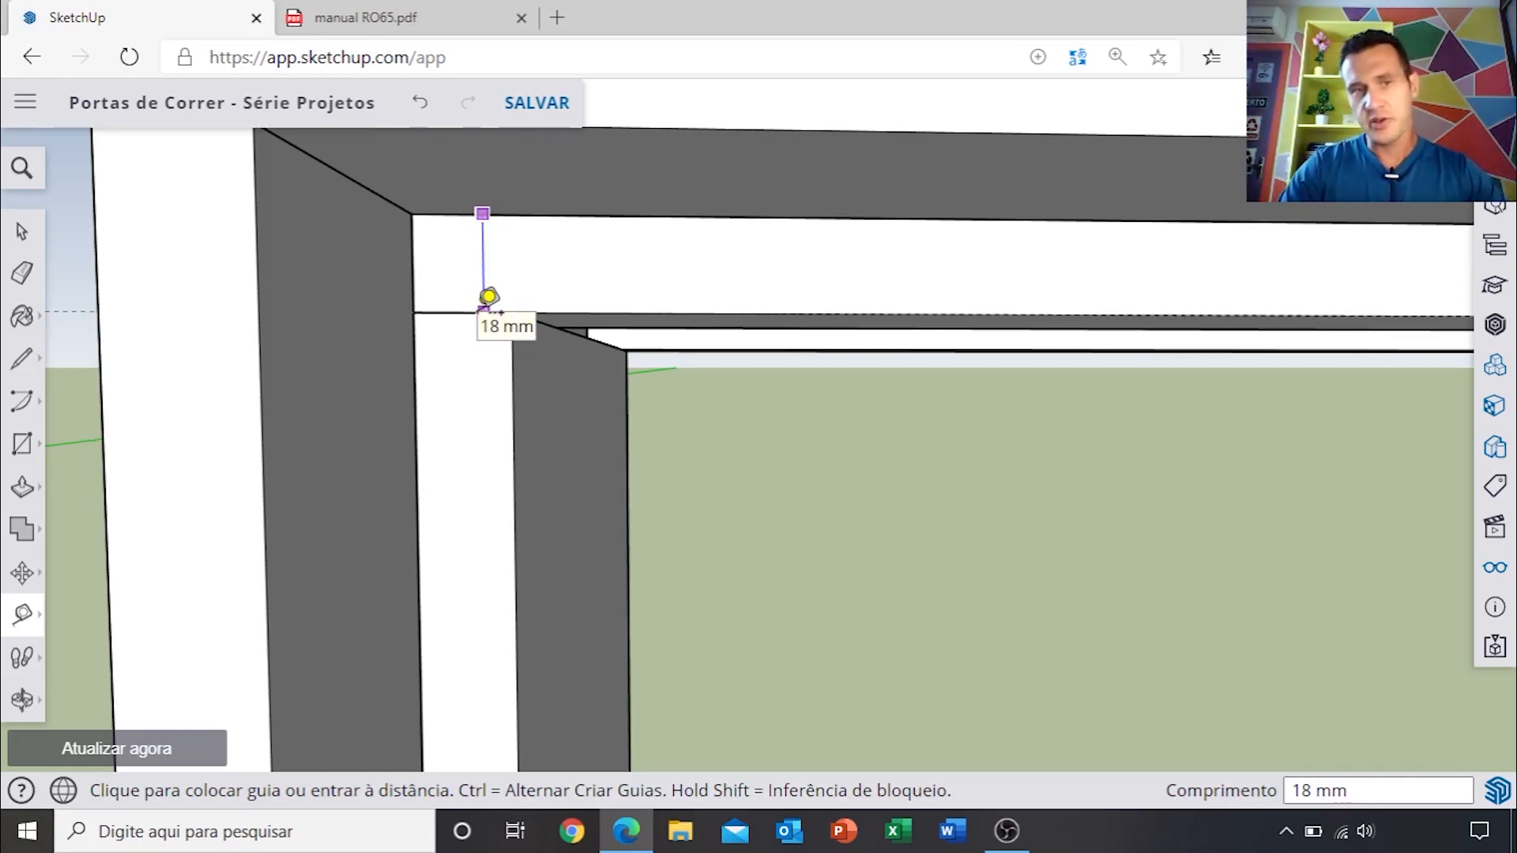
click(488, 296)
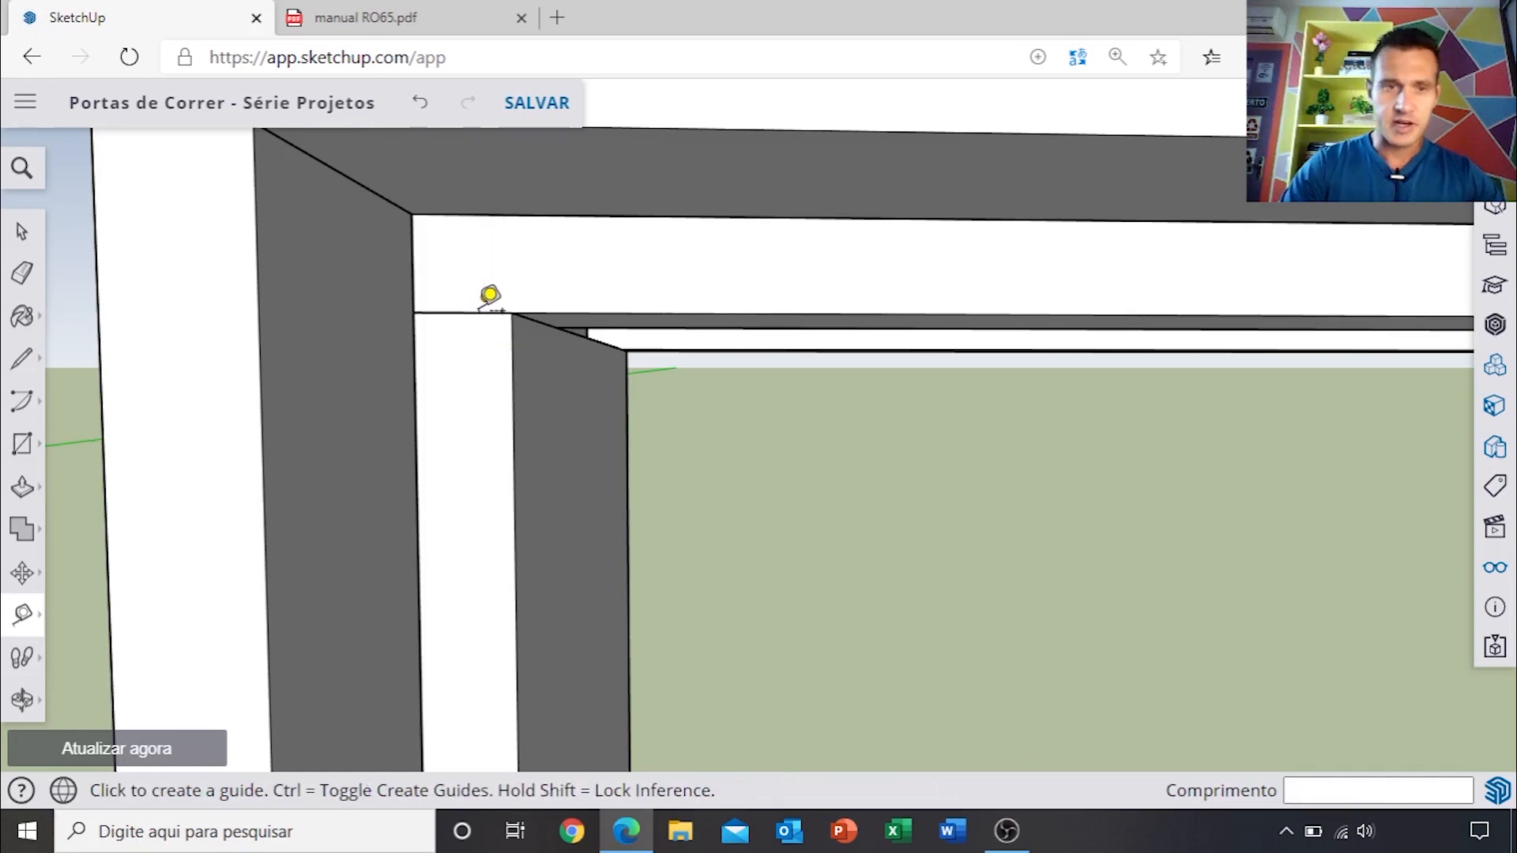
scroll(498, 308, down, 2)
scroll(490, 305, up, 2)
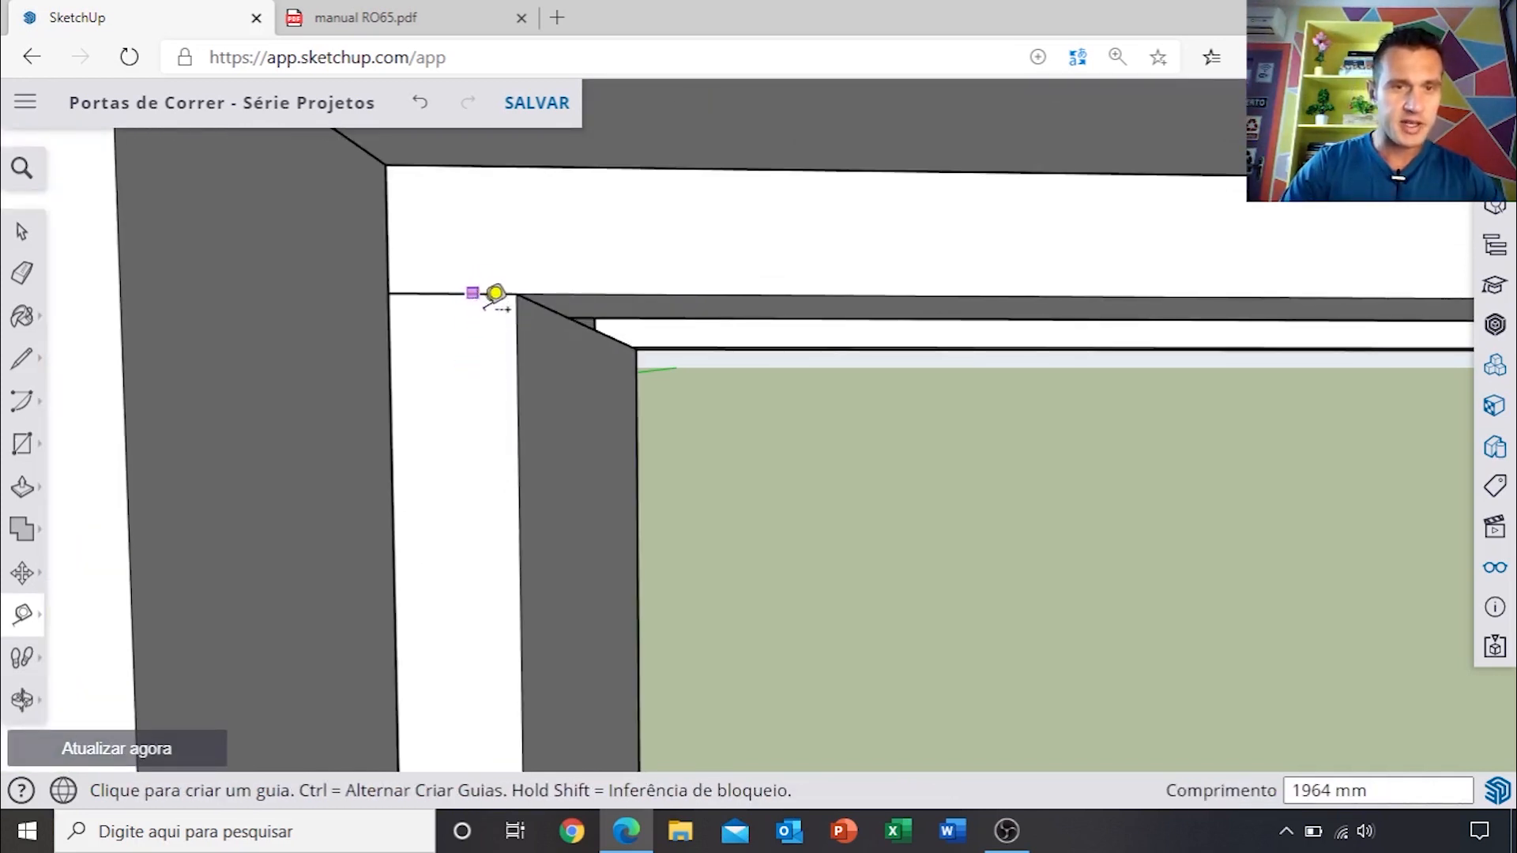
key(space)
scroll(501, 325, down, 3)
scroll(474, 317, up, 2)
scroll(458, 280, up, 2)
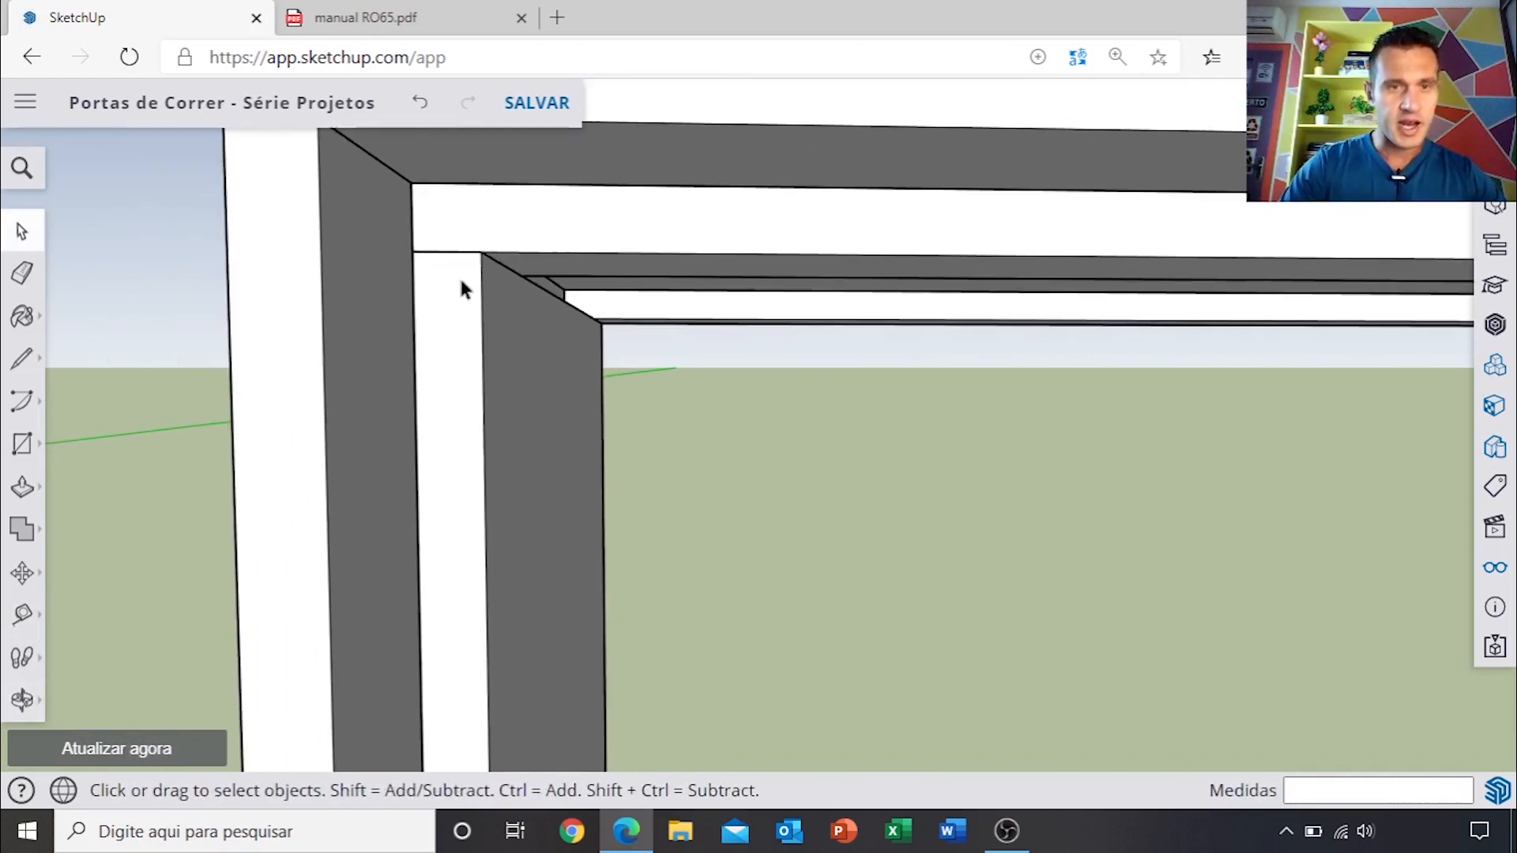
scroll(490, 340, down, 3)
Step: Place a vertical guide 982 mm from the inner carcass's left outer edge, on the centreline of the divider
key(t)
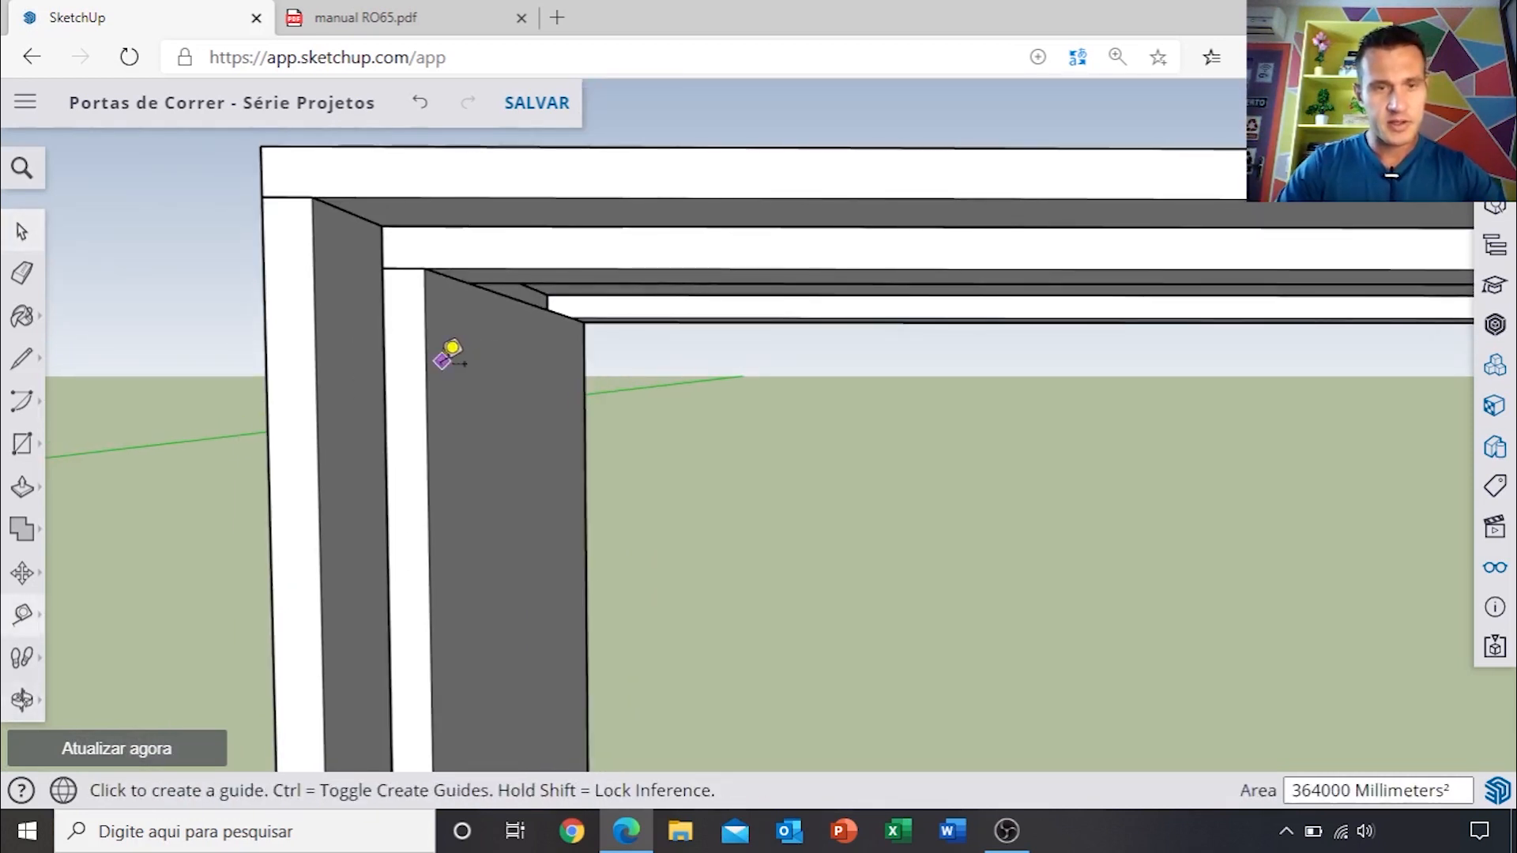
scroll(427, 332, up, 3)
click(362, 305)
scroll(482, 298, down, 8)
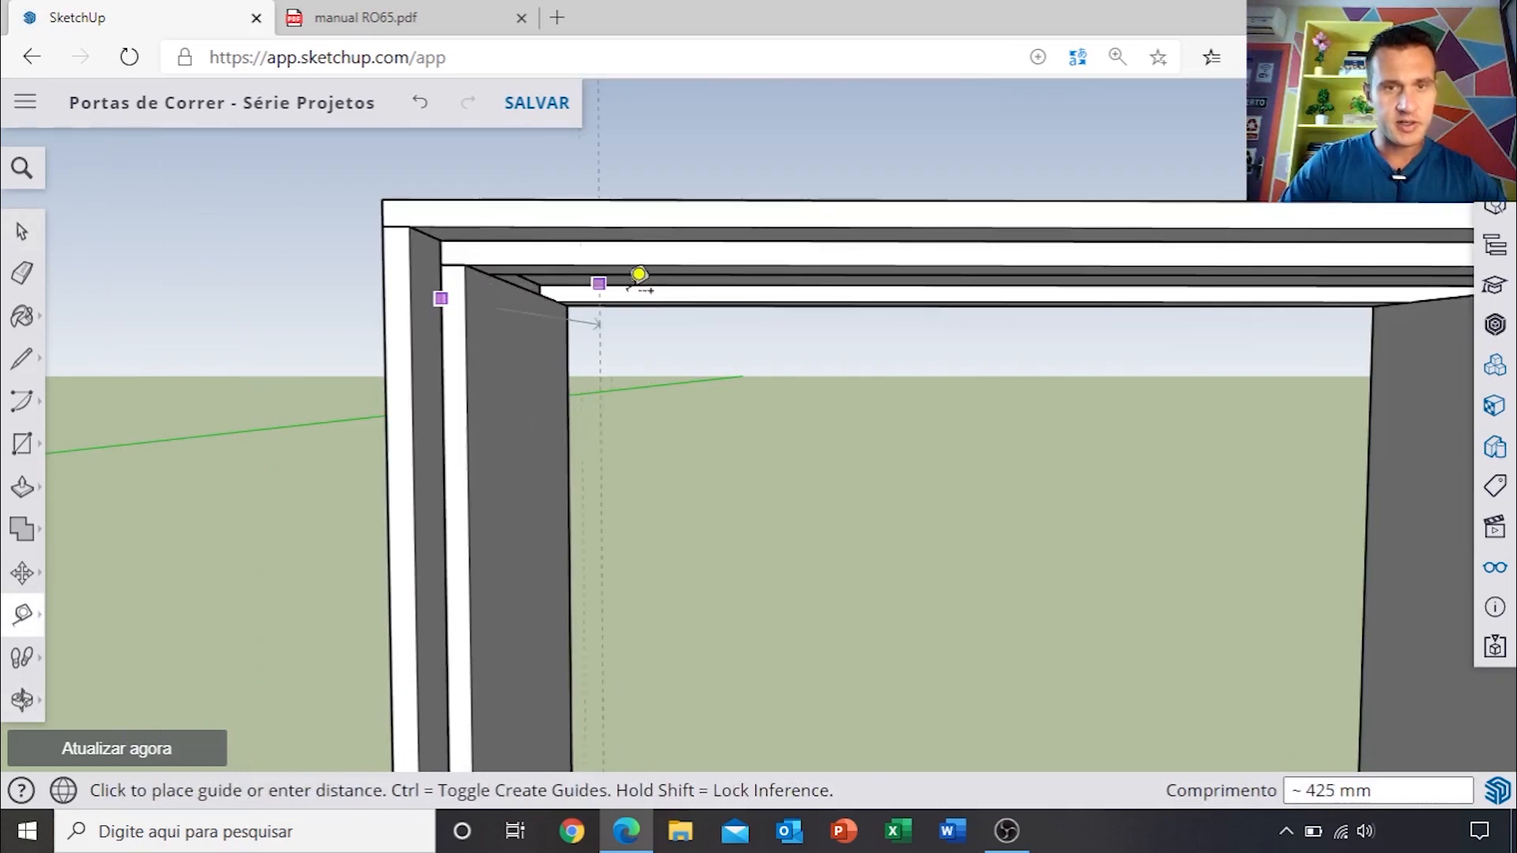
shift+middle_drag(1008, 321, 585, 353)
scroll(696, 435, up, 1)
scroll(693, 439, down, 5)
scroll(694, 633, up, 1)
shift+middle_drag(695, 639, 697, 459)
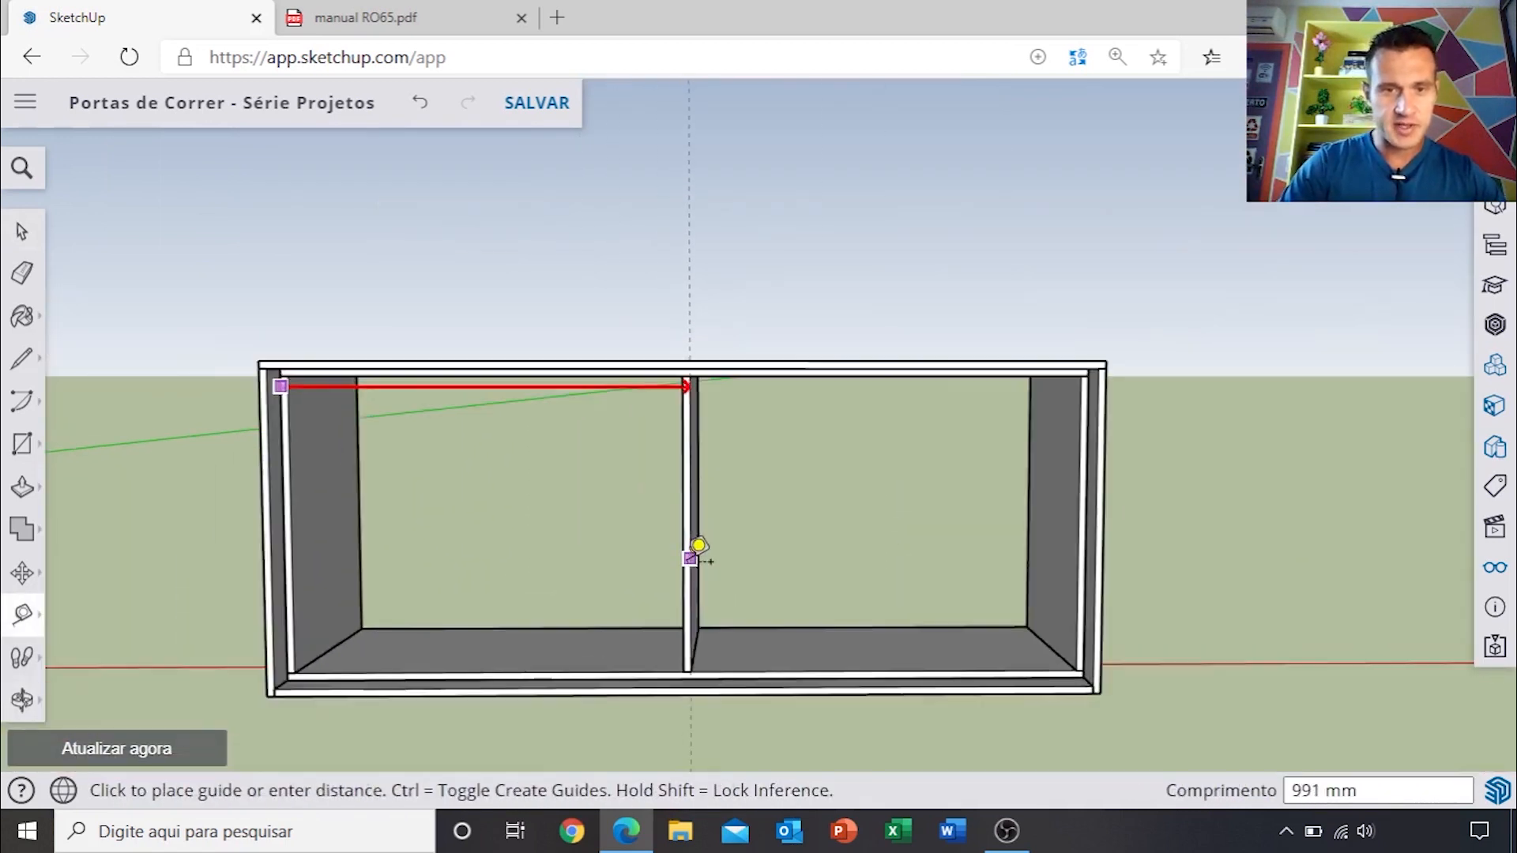
scroll(705, 476, up, 9)
scroll(726, 442, up, 2)
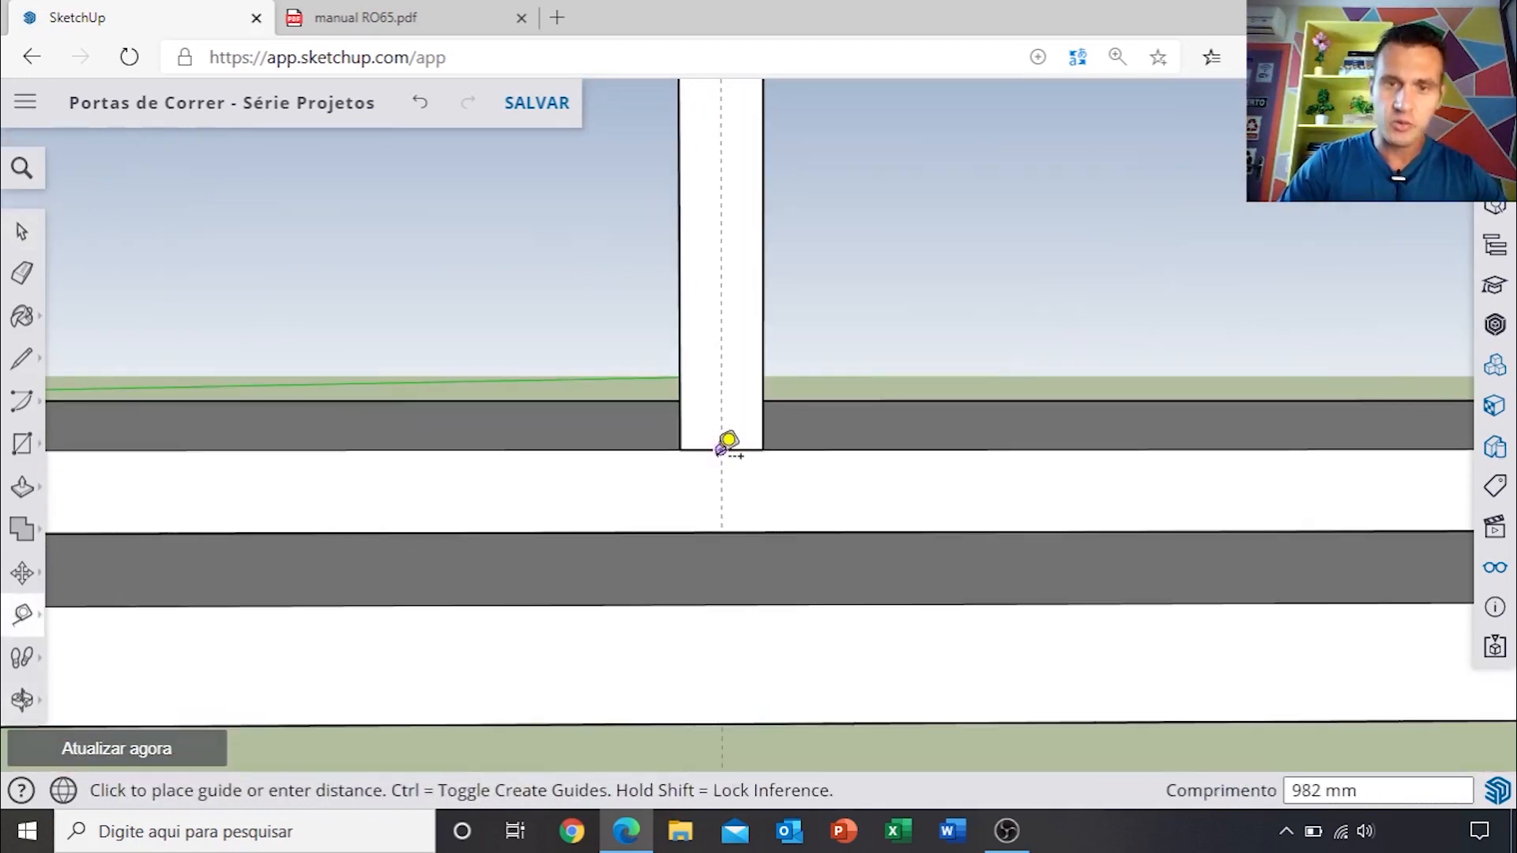
scroll(727, 441, up, 2)
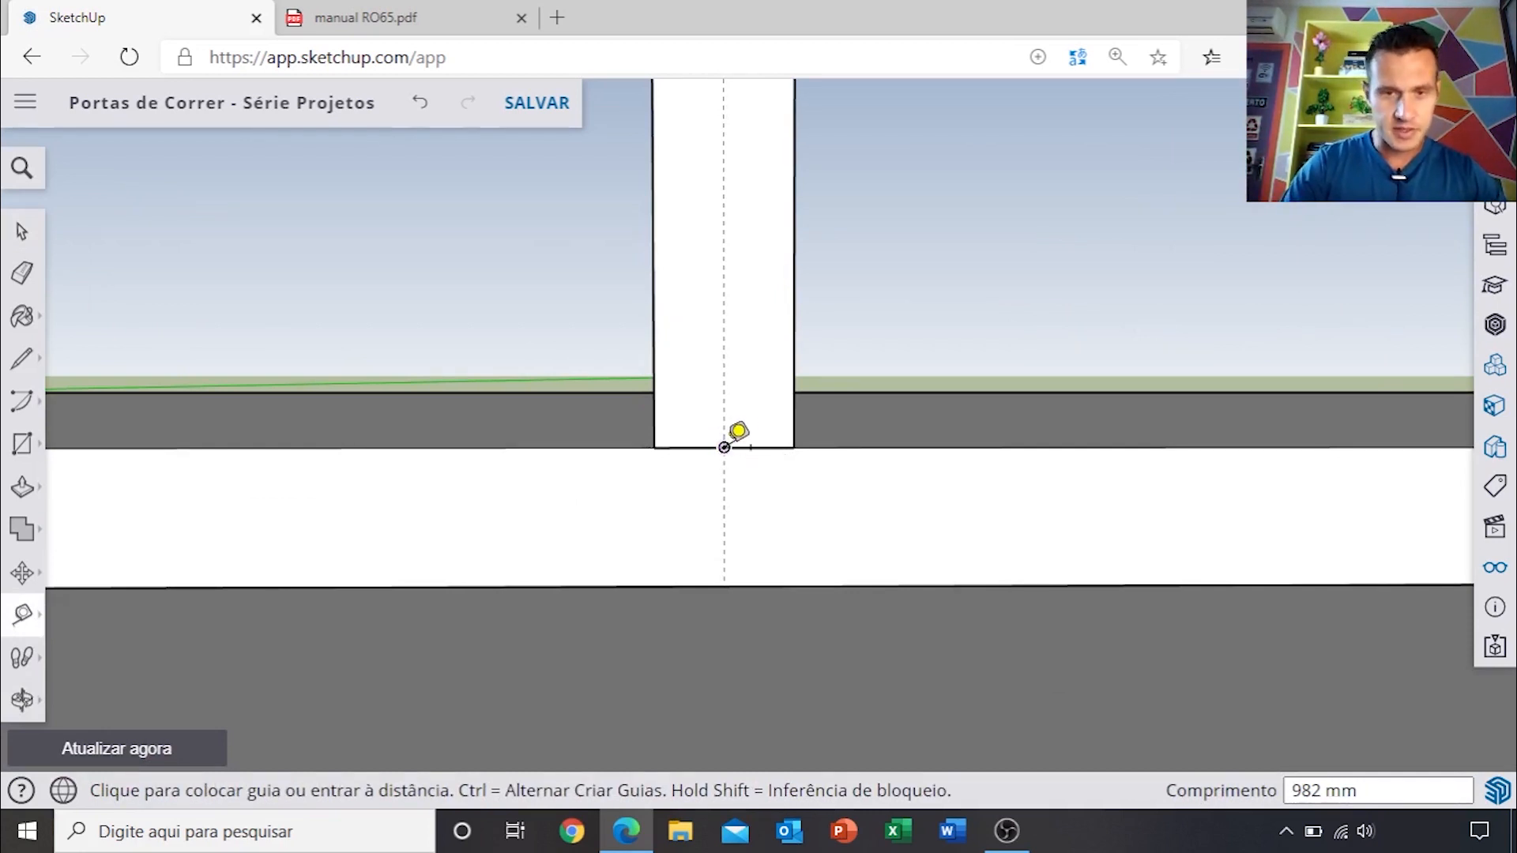
click(733, 435)
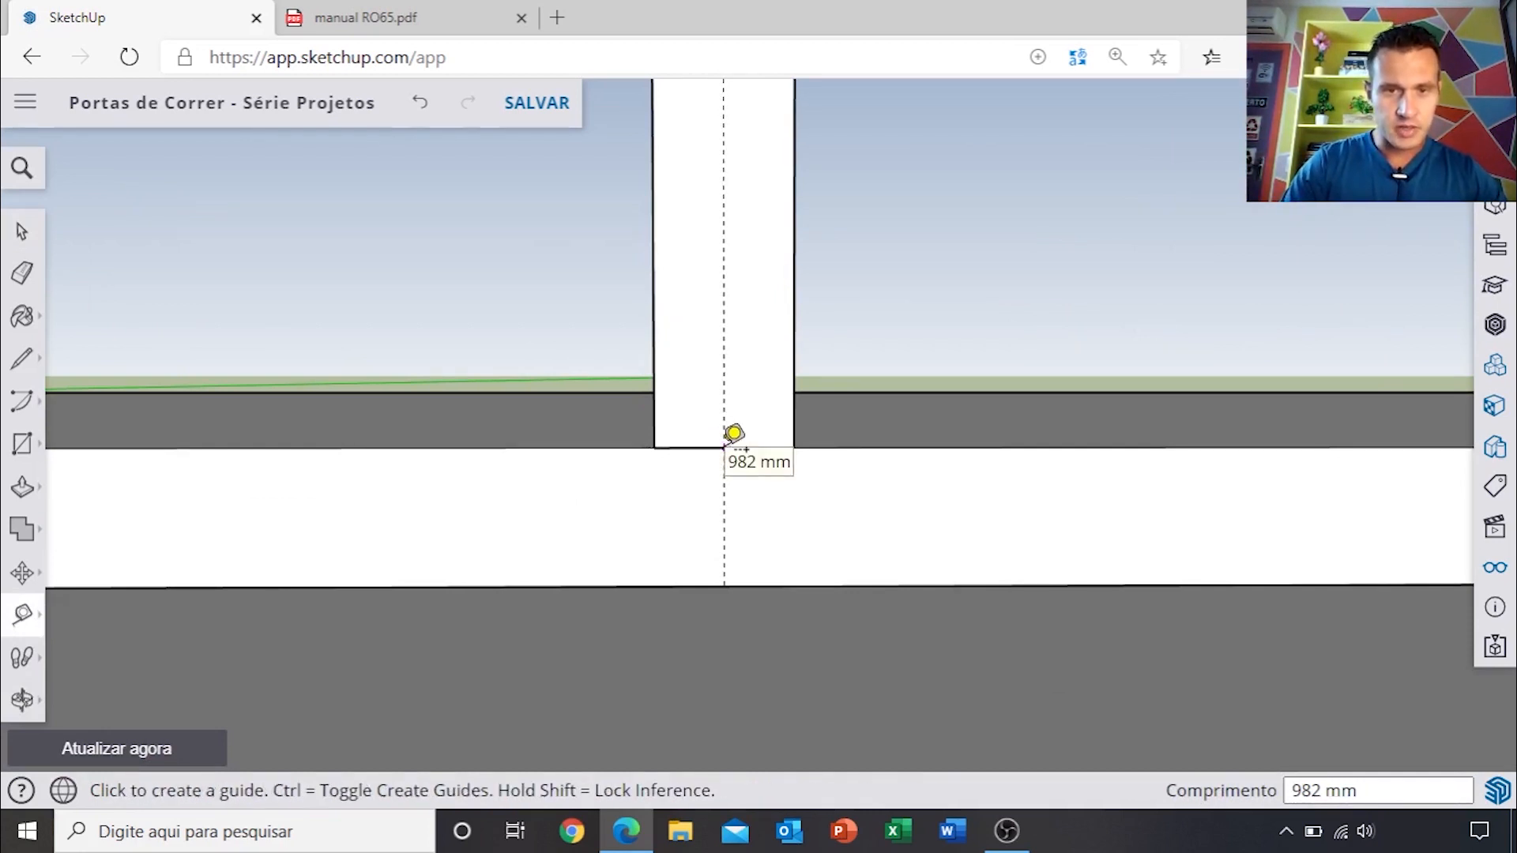
Step: Draw a 982 × 728 mm door rectangle from the carcass's left outer edge beneath the top rail to the guide at the divider's foot
scroll(751, 324, down, 5)
scroll(747, 213, down, 3)
middle_drag(748, 158, 662, 338)
scroll(327, 242, up, 6)
key(r)
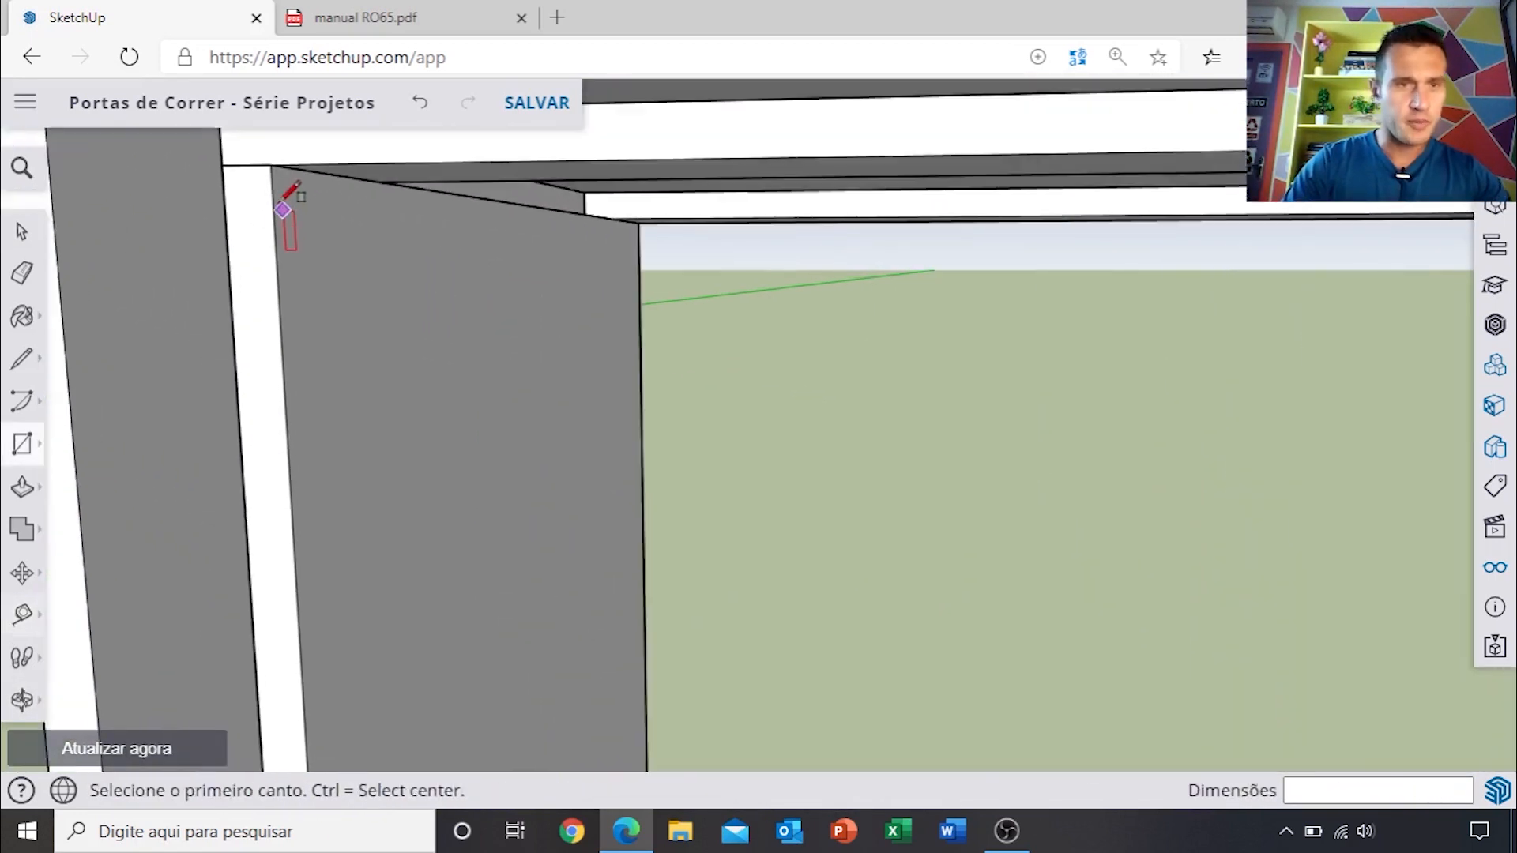
click(222, 163)
scroll(427, 264, down, 8)
middle_drag(728, 369, 695, 379)
scroll(751, 451, up, 10)
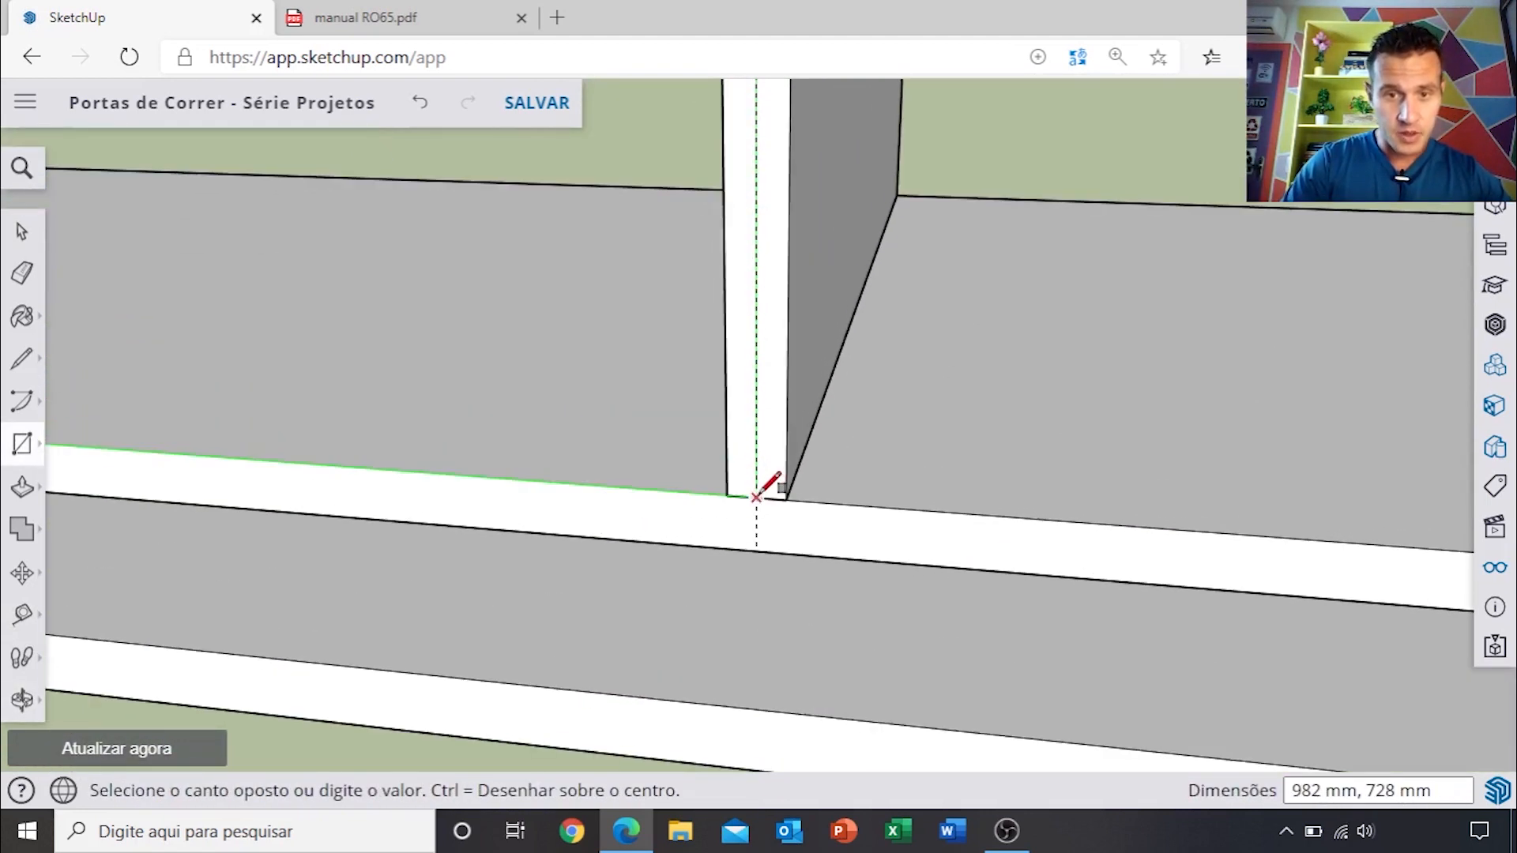
click(756, 498)
Step: Extrude the left door rectangle 18 mm forward with Push/Pull and group it as a door
middle_drag(670, 457, 620, 469)
key(p)
click(674, 342)
text(18)
key(Return)
key(space)
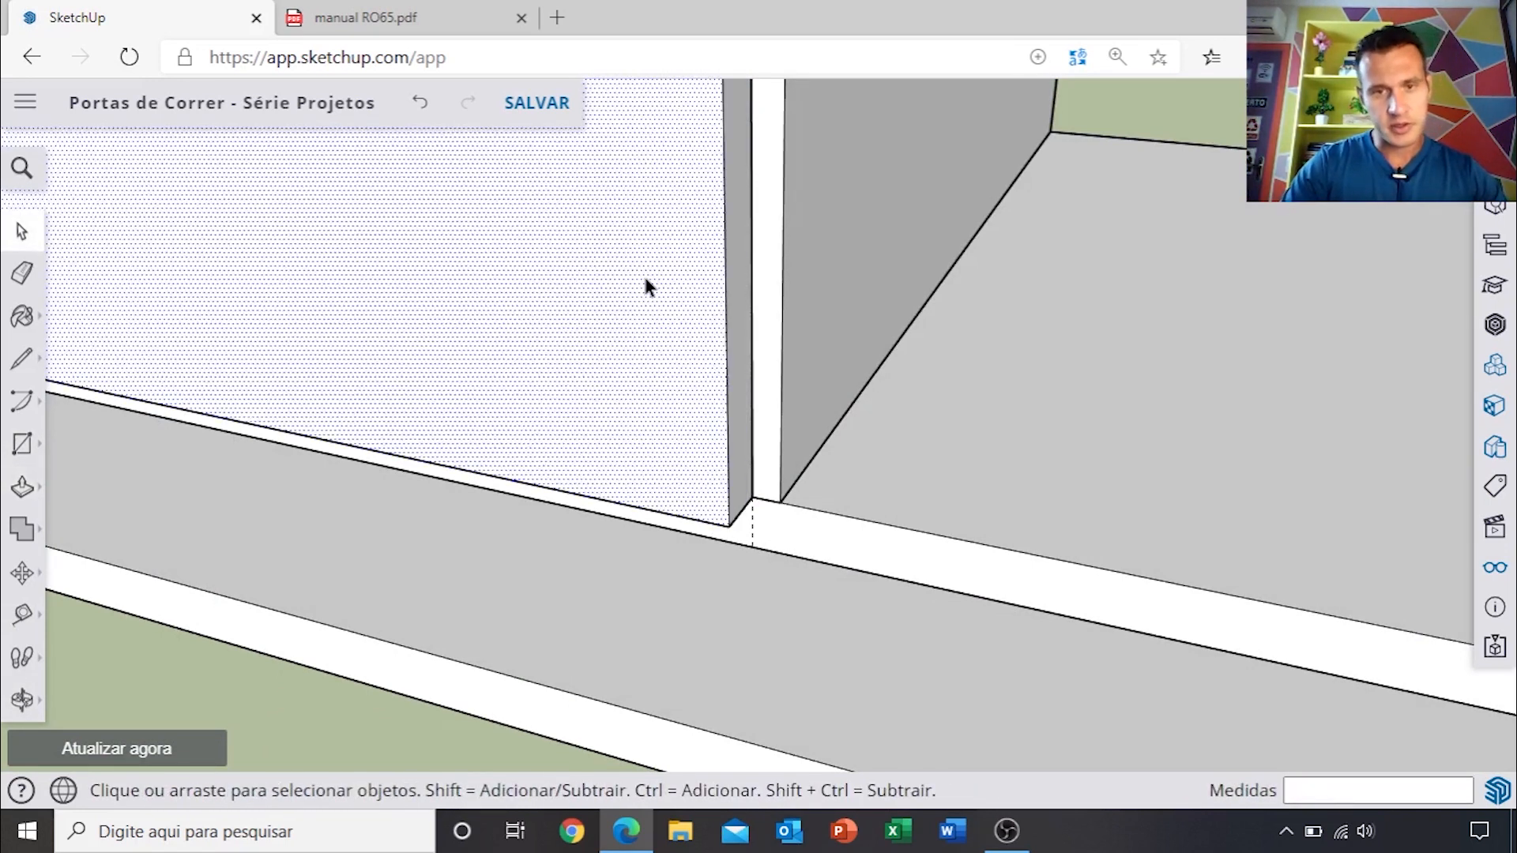
right_click(643, 273)
click(784, 526)
scroll(719, 357, down, 3)
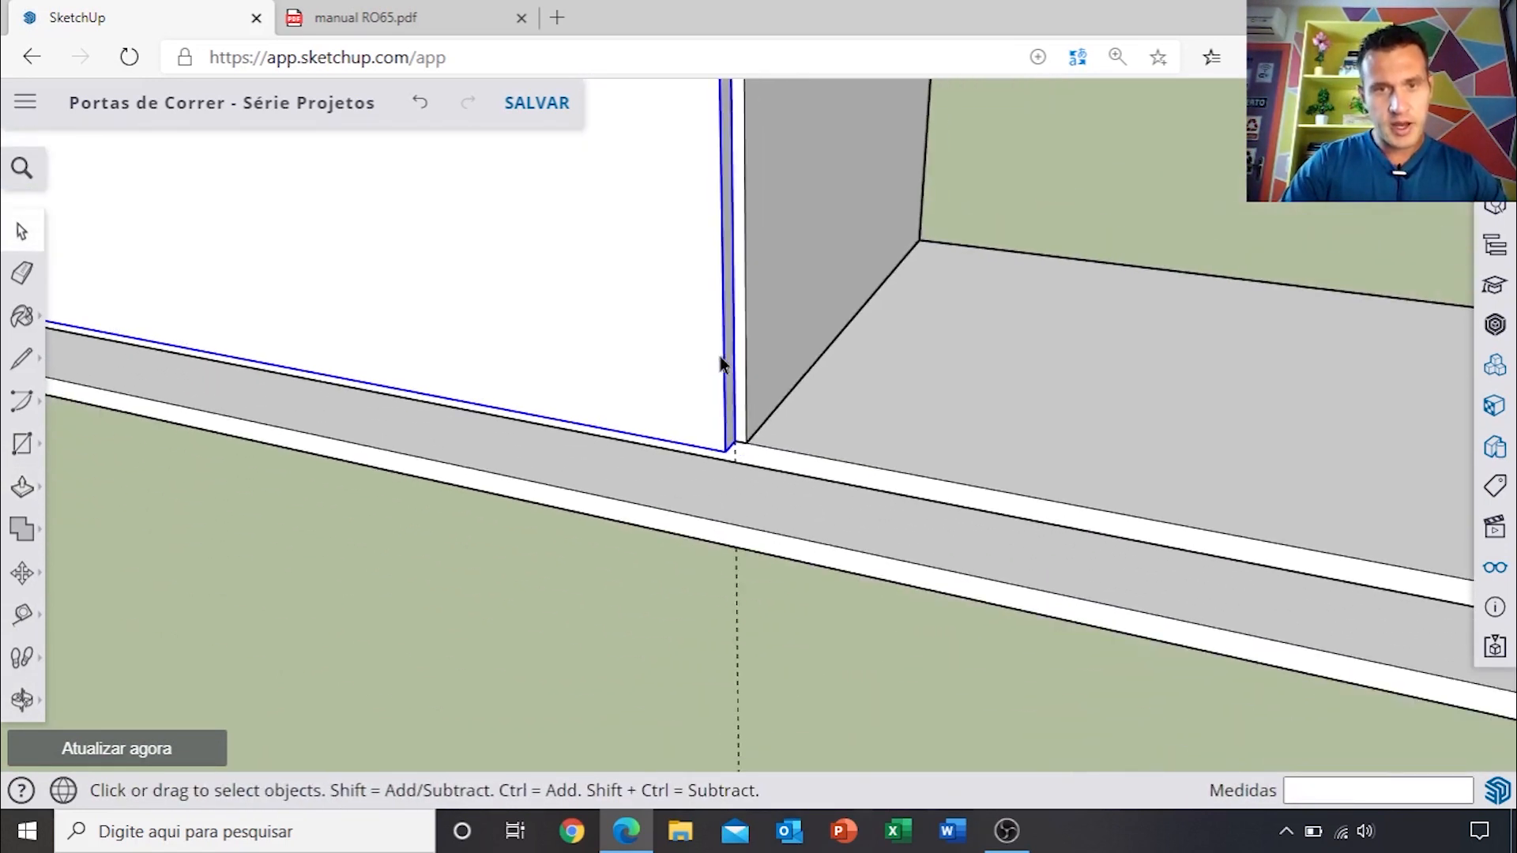
scroll(719, 357, down, 5)
middle_drag(690, 286, 812, 332)
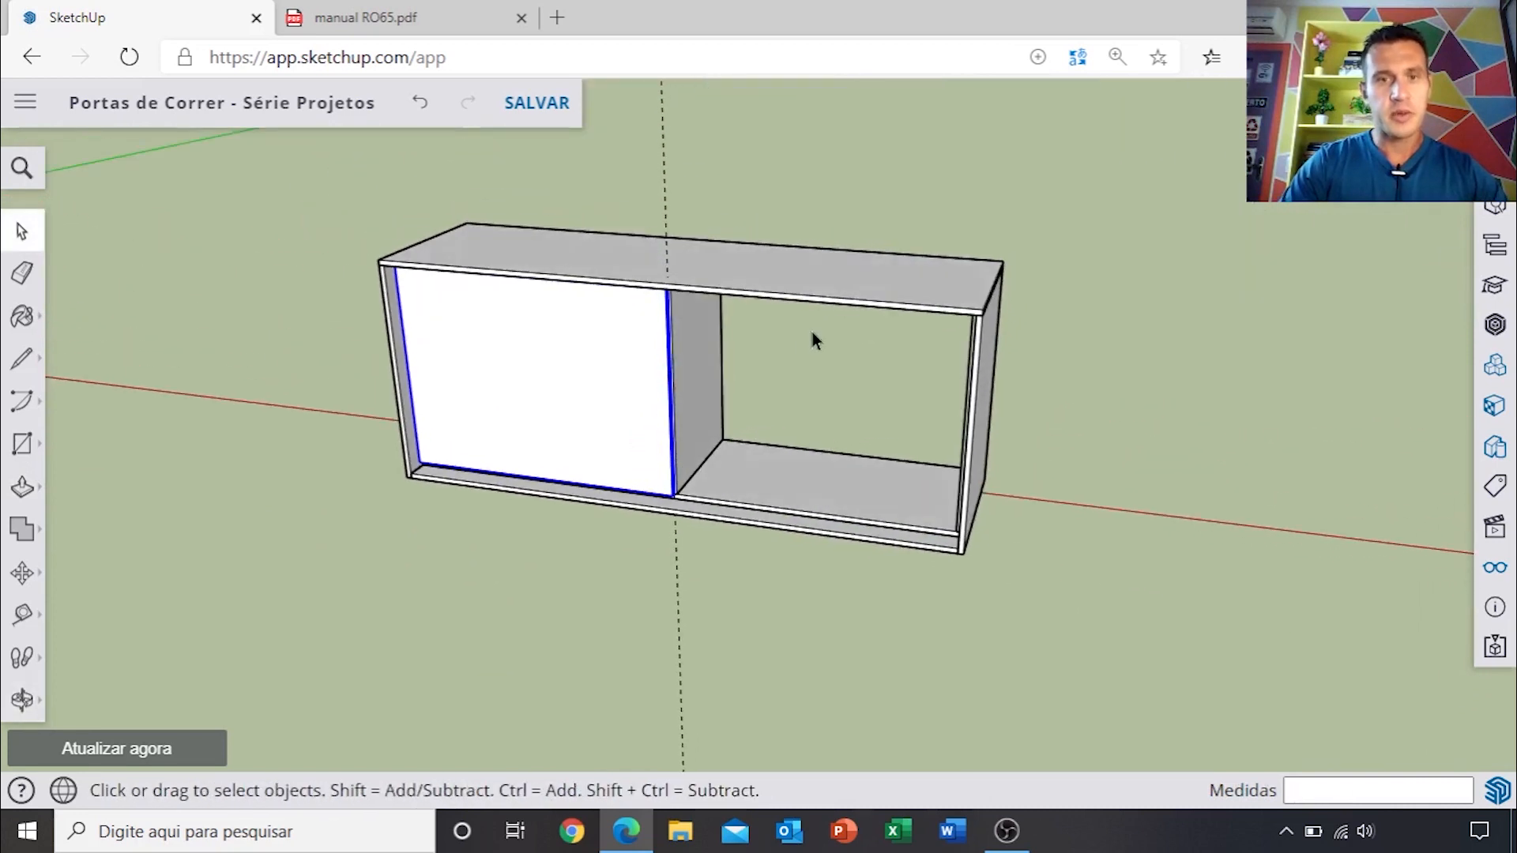
Step: Check the RO65 manual's door-spacing table for 18 mm doors and the recommended overlap between doors
click(813, 333)
scroll(646, 341, up, 4)
middle_drag(646, 345, 611, 385)
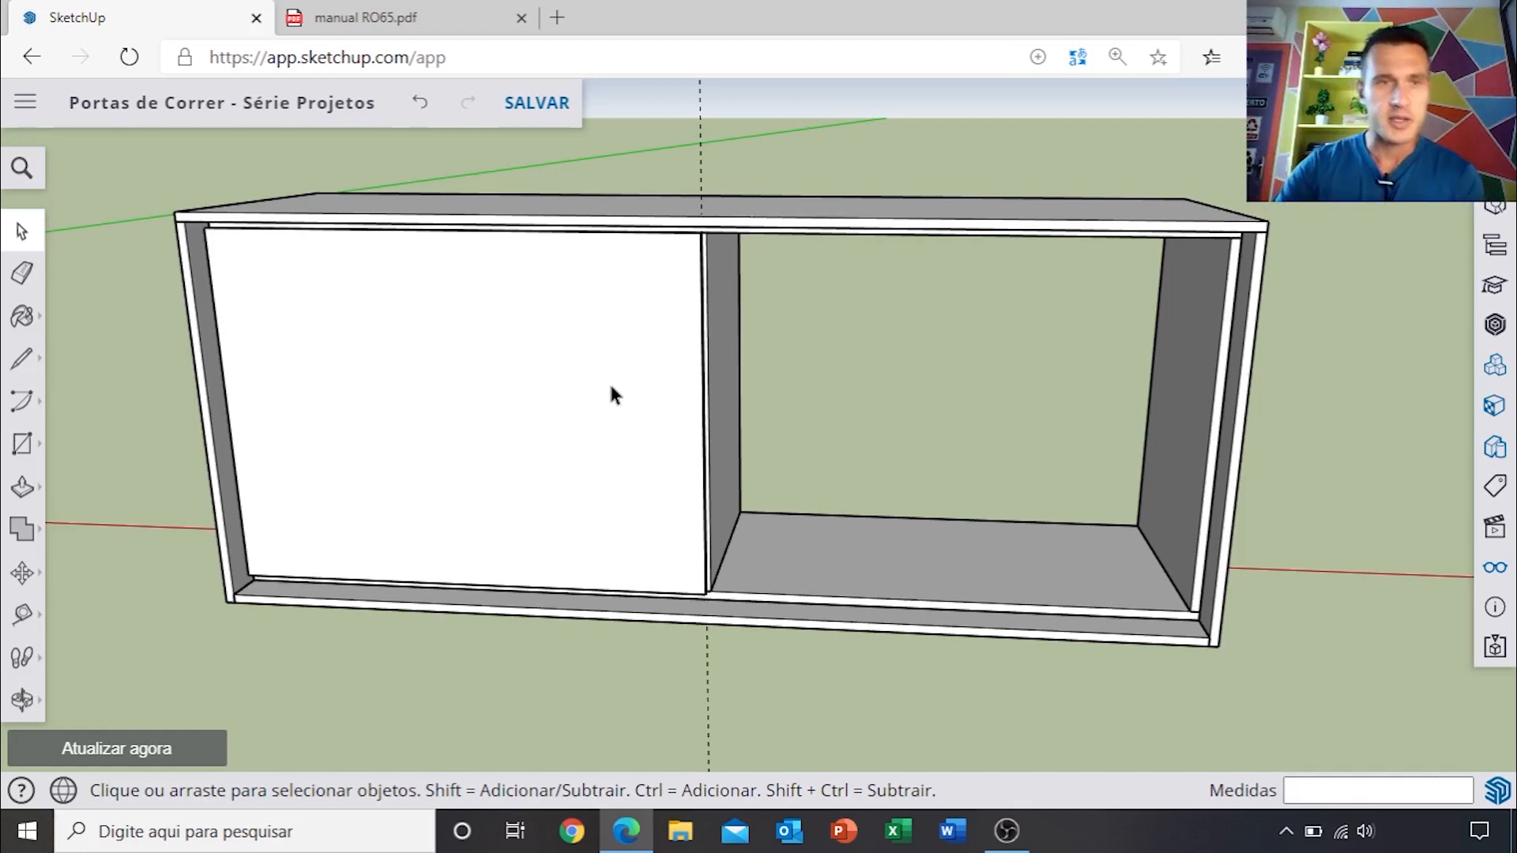
click(406, 16)
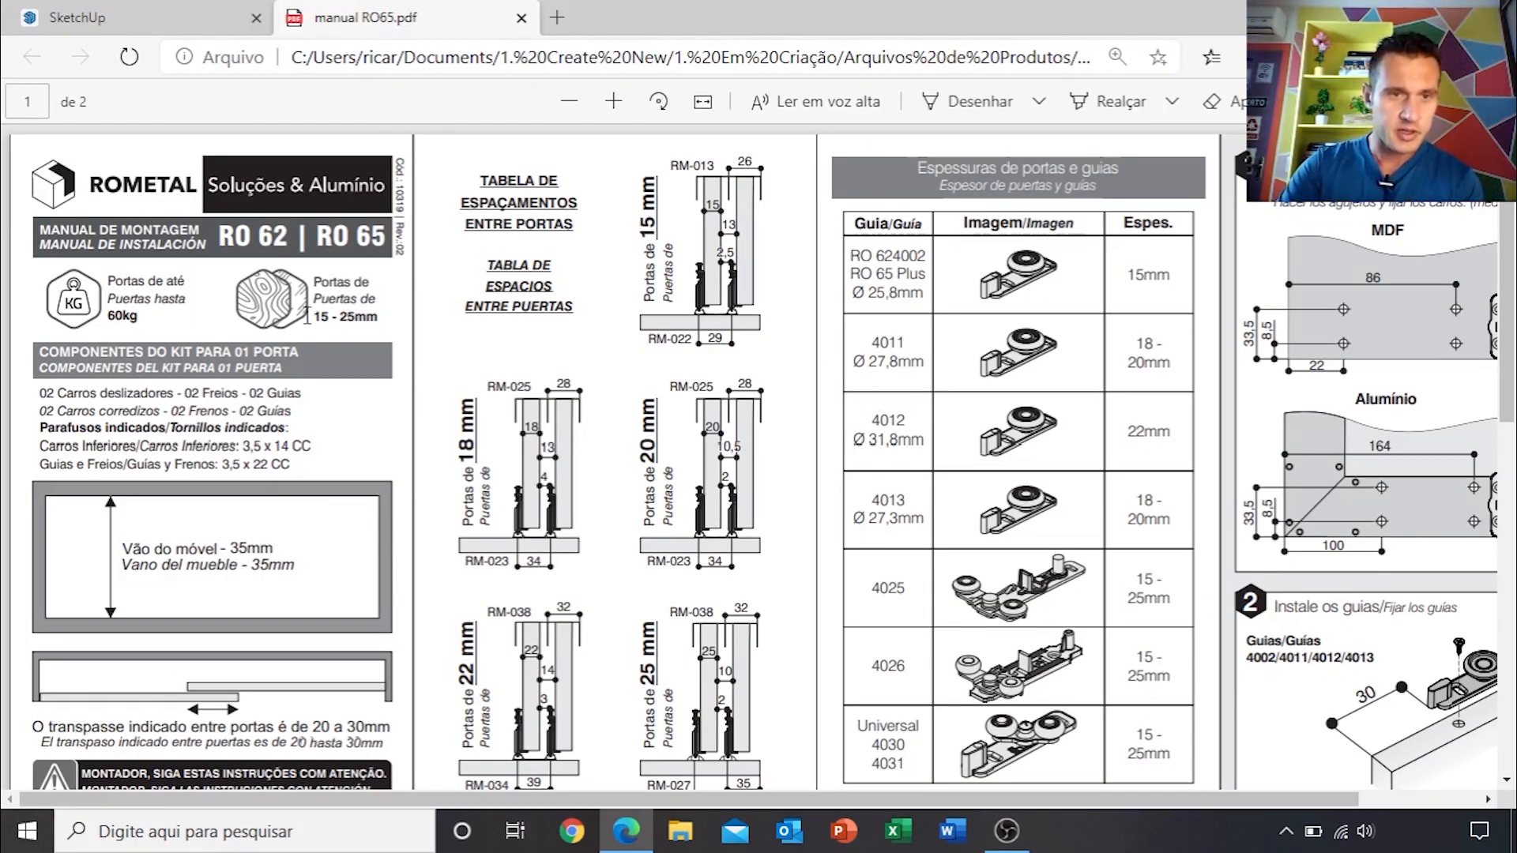
click(503, 314)
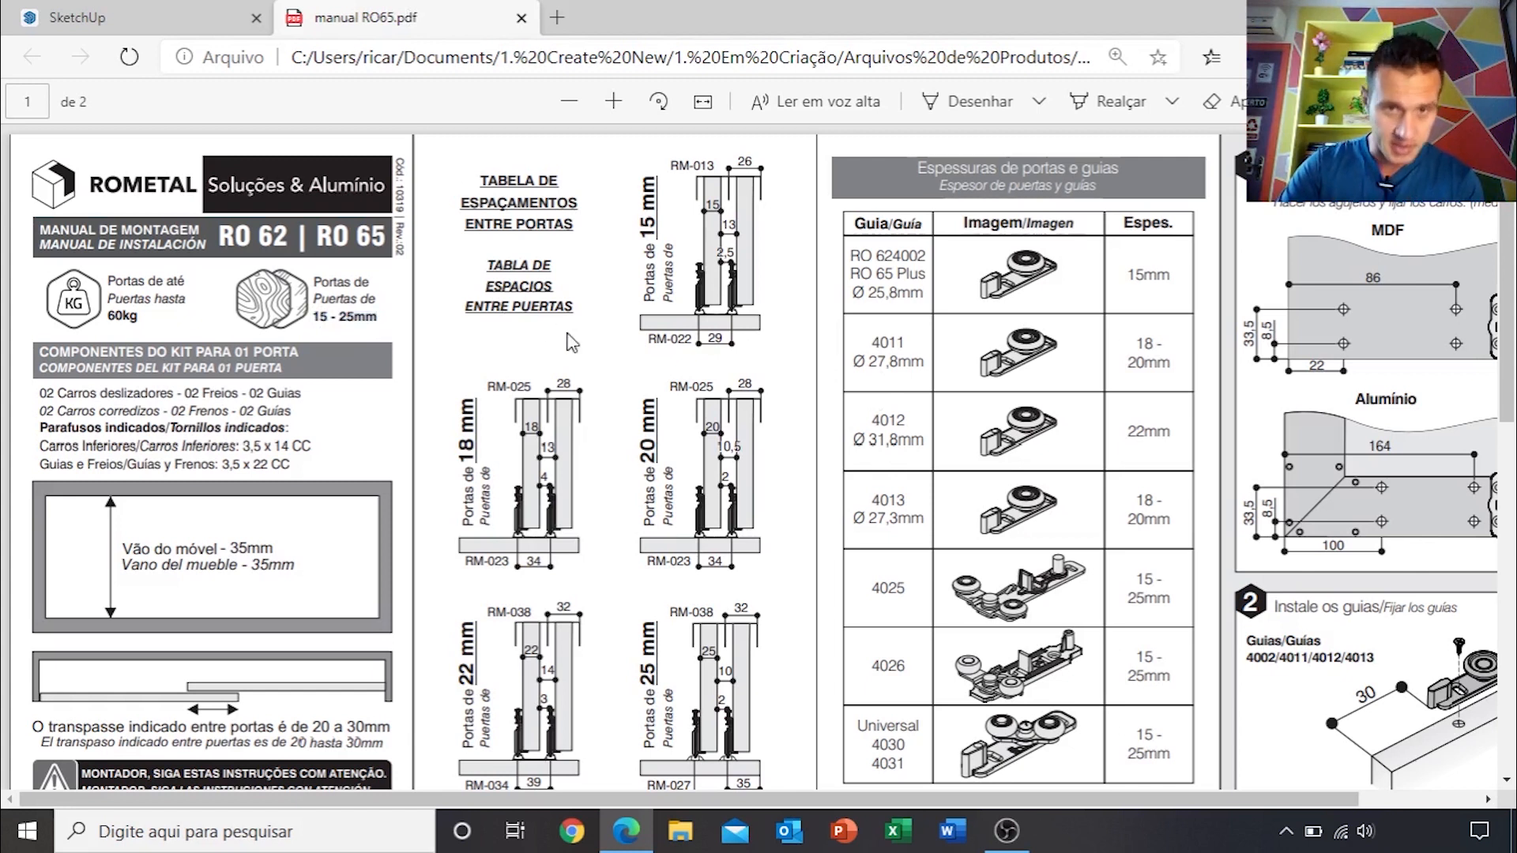
scroll(802, 332, down, 2)
scroll(805, 355, up, 2)
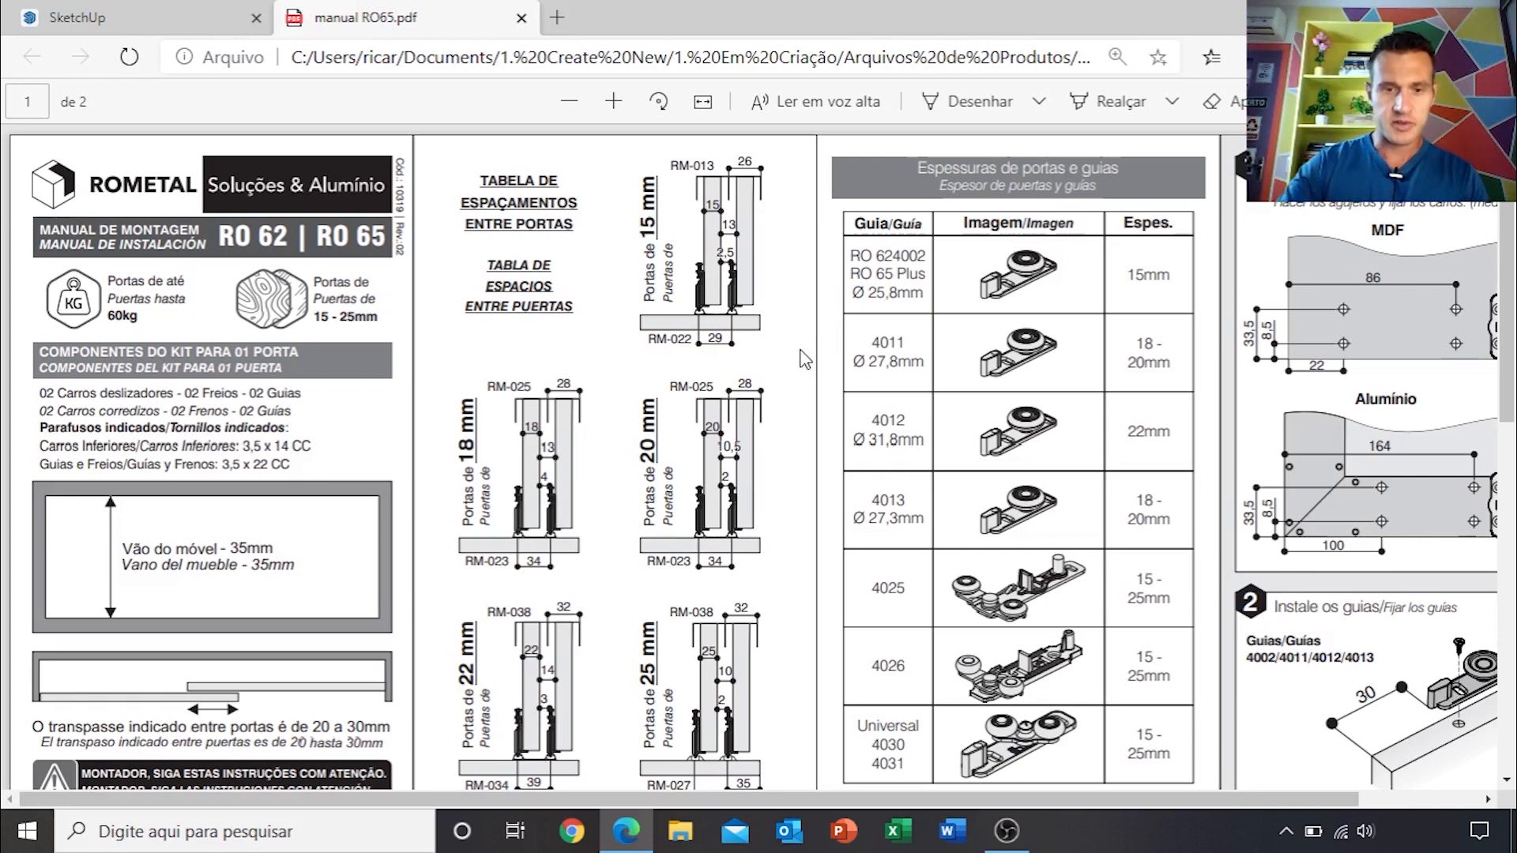
click(626, 831)
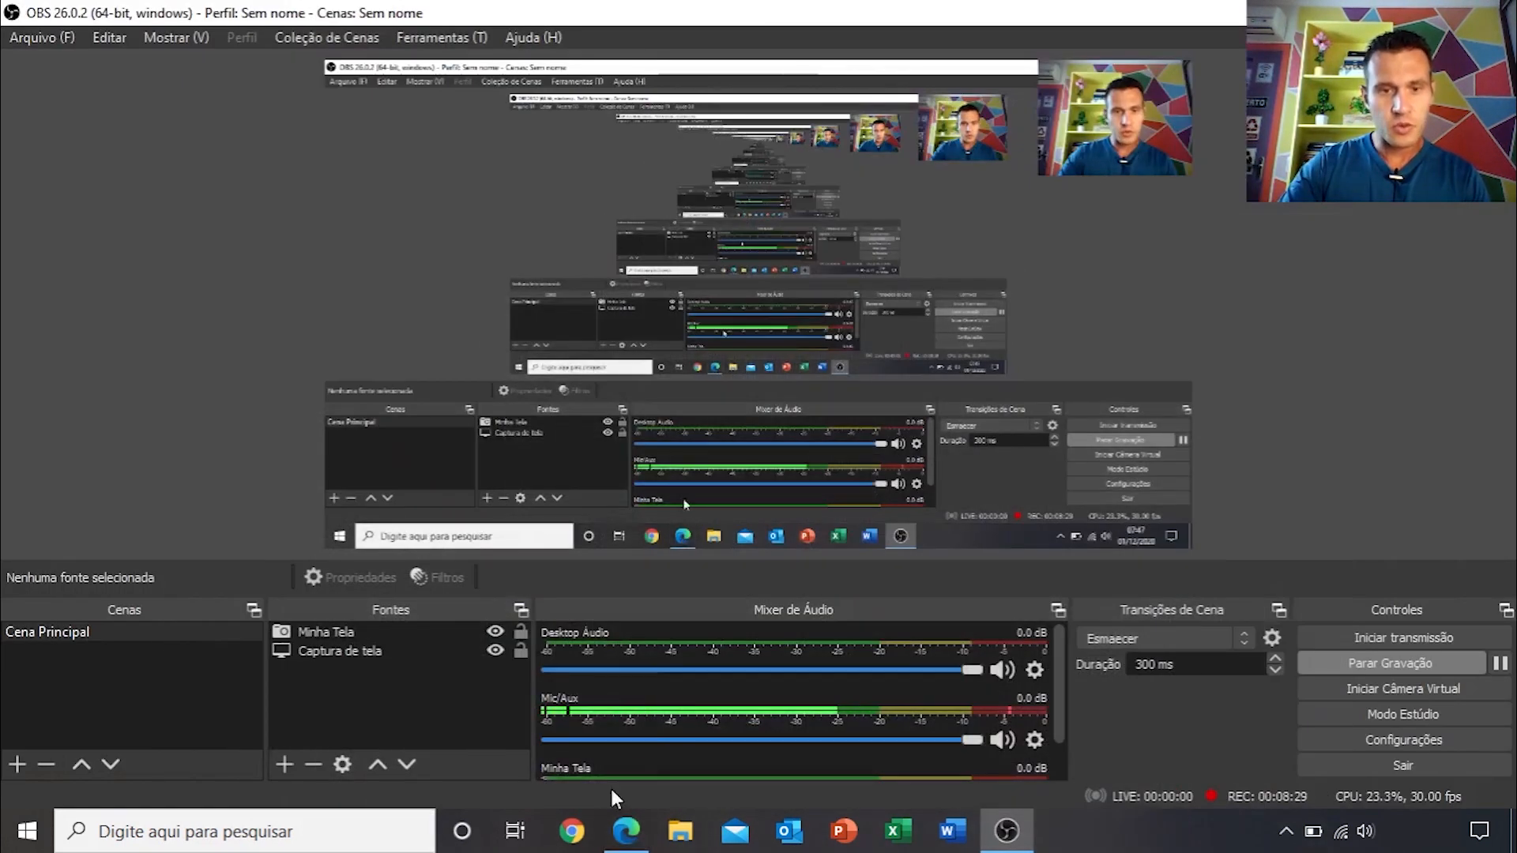
click(625, 830)
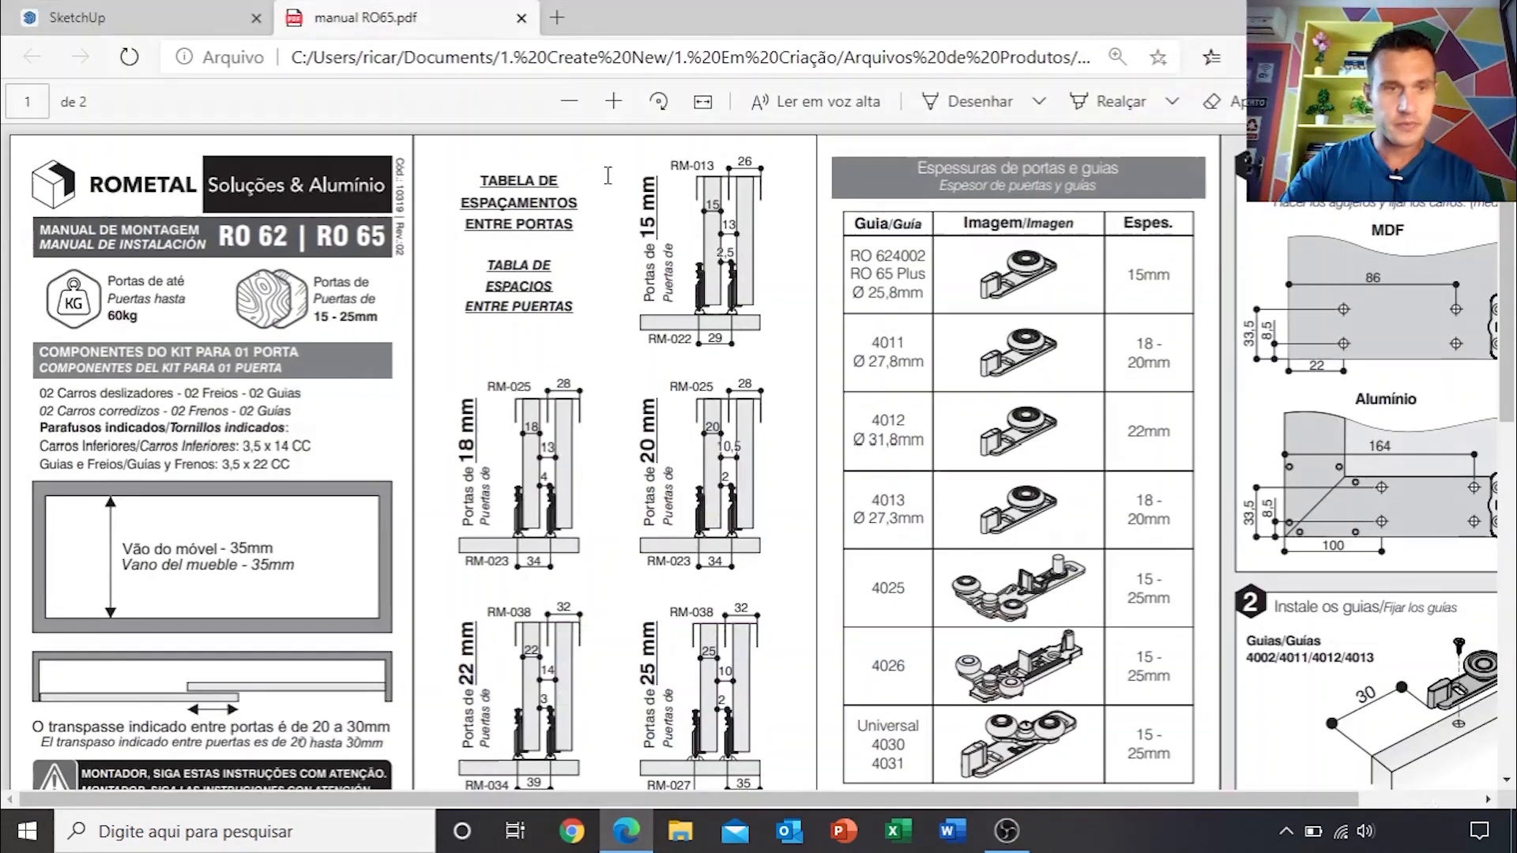
click(162, 19)
Step: Examine the finished reference cabinet with sliding doors and compare it with the cabinet being modelled
mouse_move(765, 420)
middle_down()
mouse_move(690, 478)
mouse_move(779, 458)
mouse_move(779, 430)
mouse_move(719, 469)
middle_up()
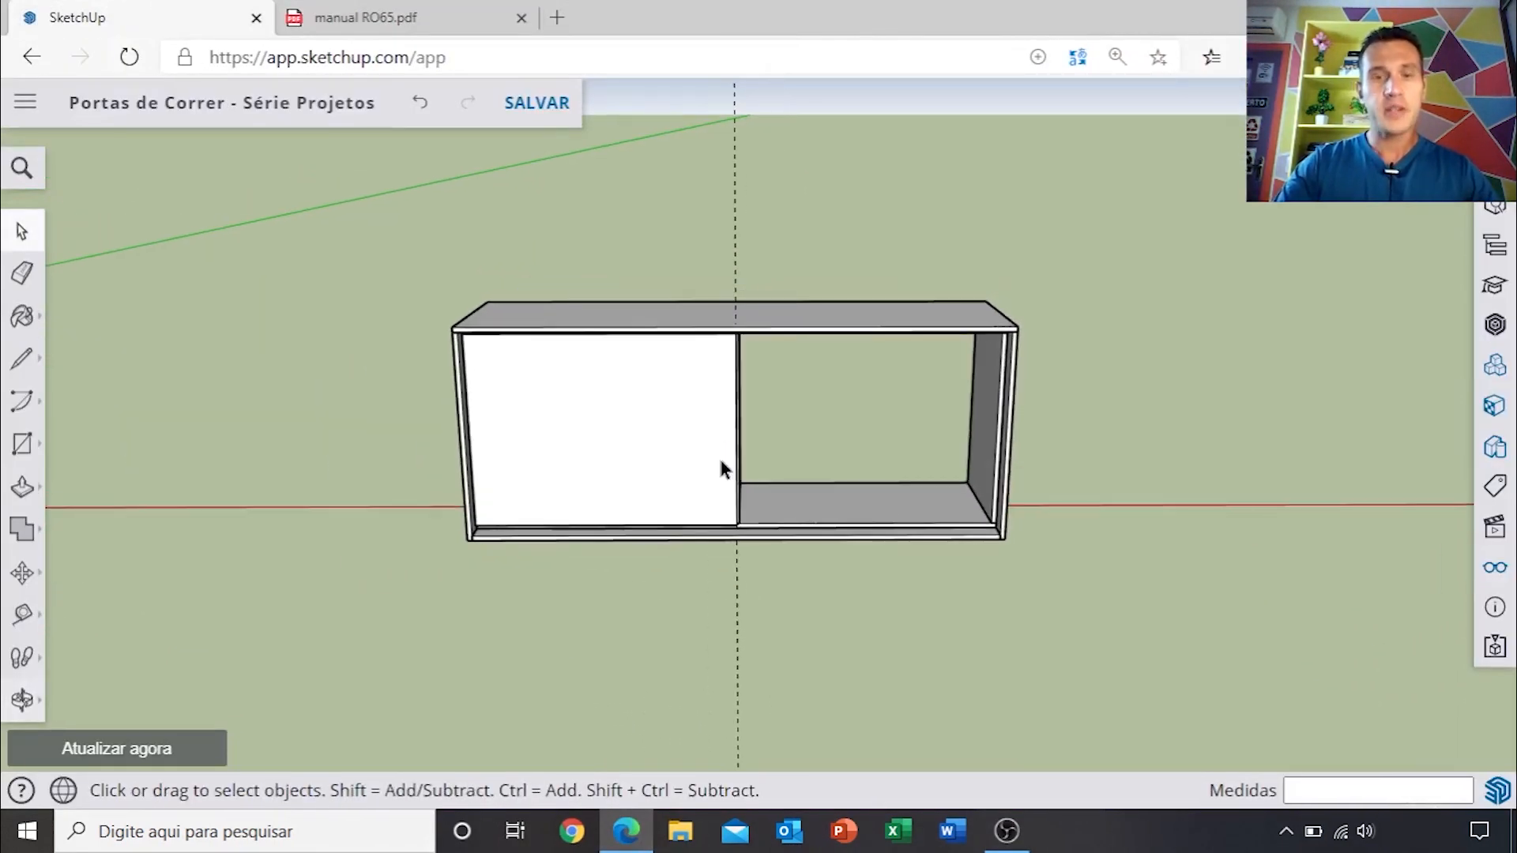
scroll(716, 455, down, 3)
middle_drag(620, 447, 709, 379)
scroll(510, 445, up, 3)
scroll(938, 410, down, 2)
middle_drag(938, 410, 698, 457)
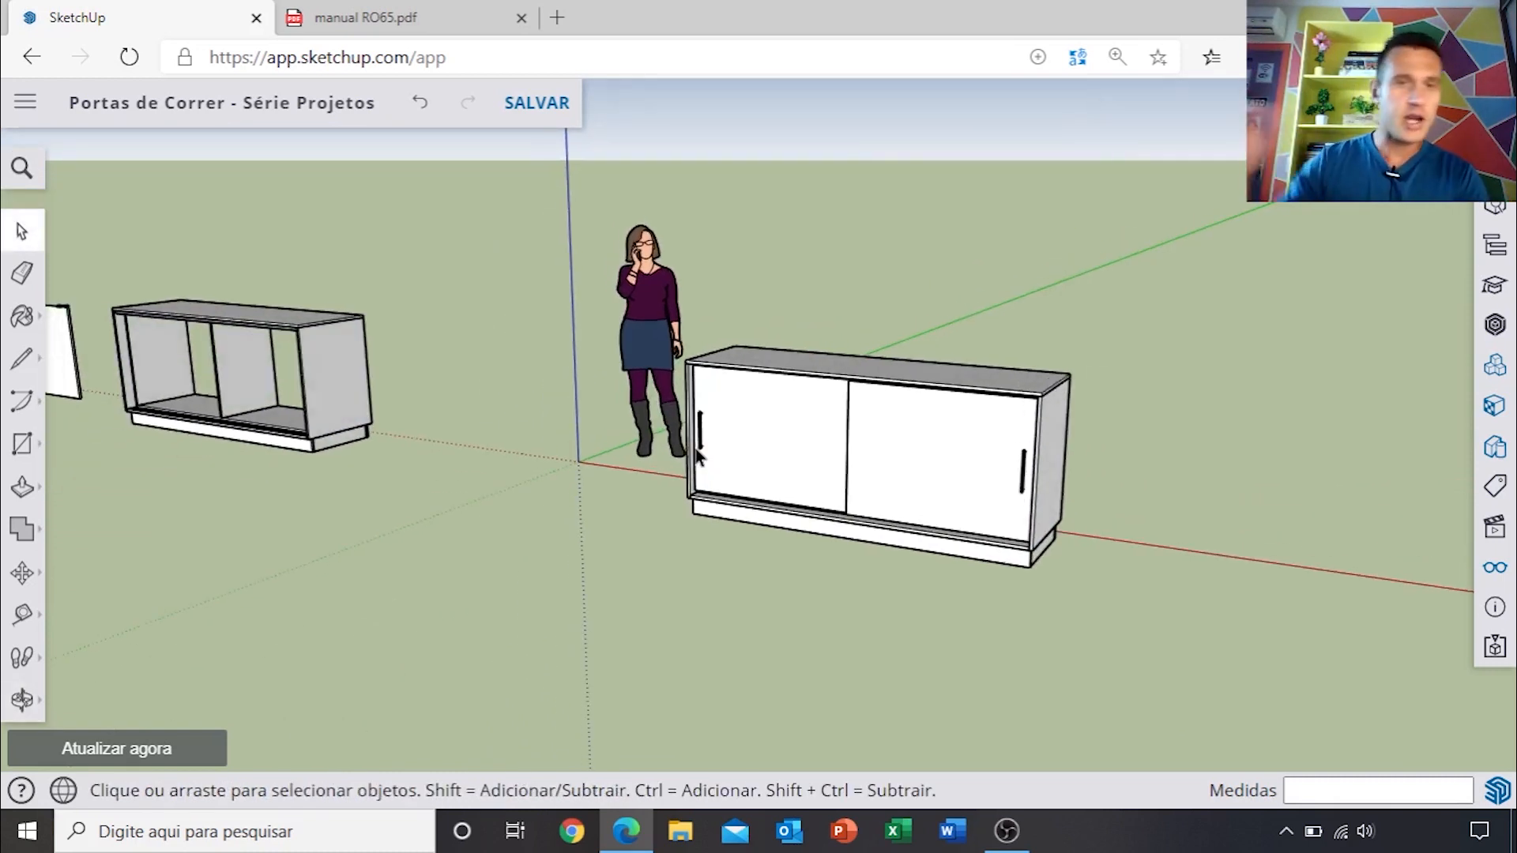
middle_drag(715, 458, 806, 474)
scroll(1015, 444, down, 2)
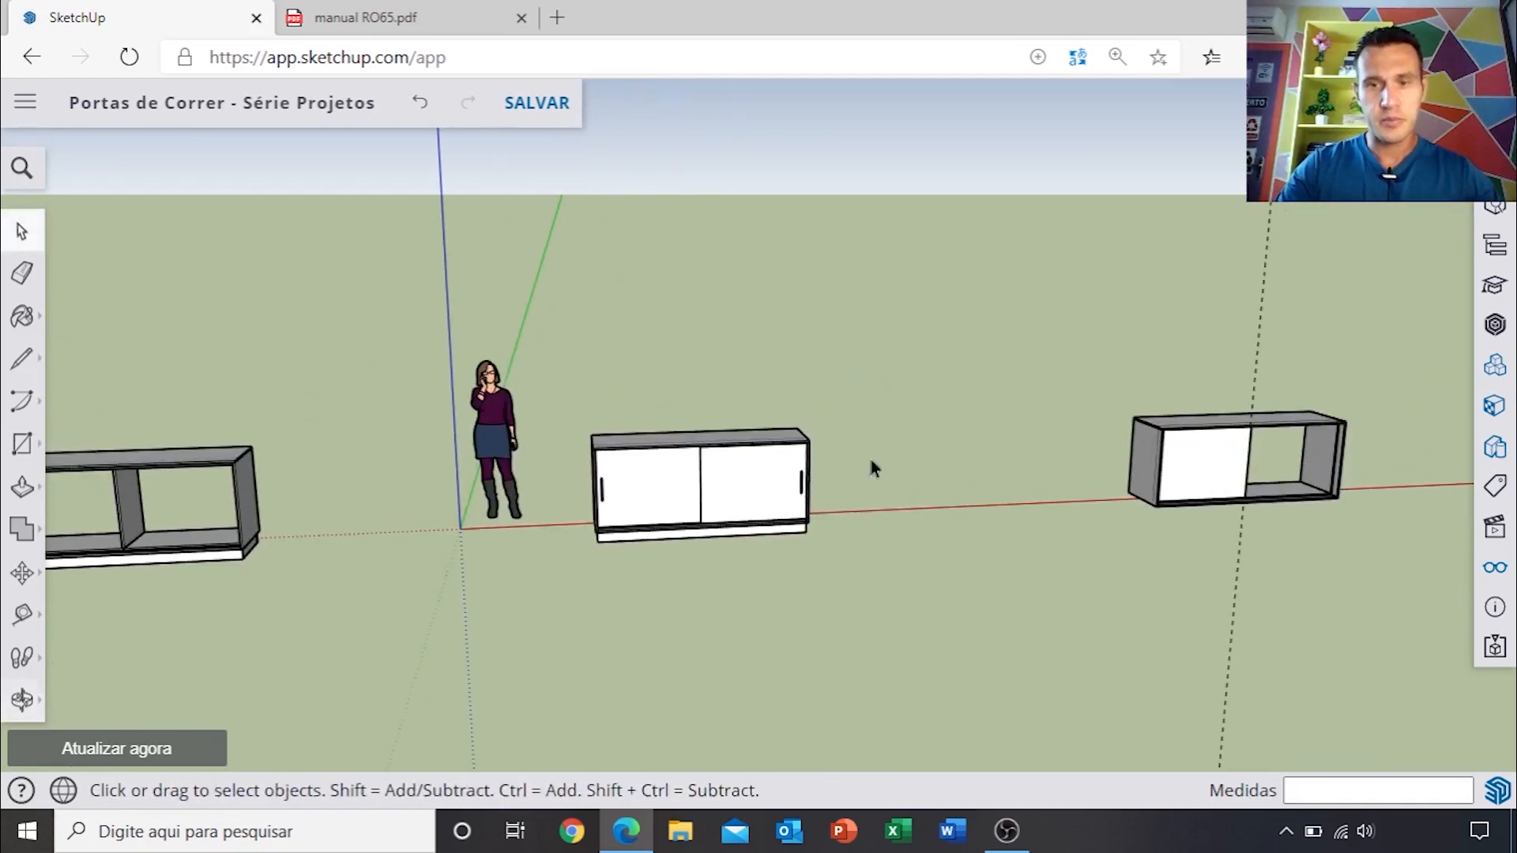
scroll(1191, 448, up, 3)
scroll(1239, 479, up, 1)
shift+middle_drag(1087, 510, 533, 545)
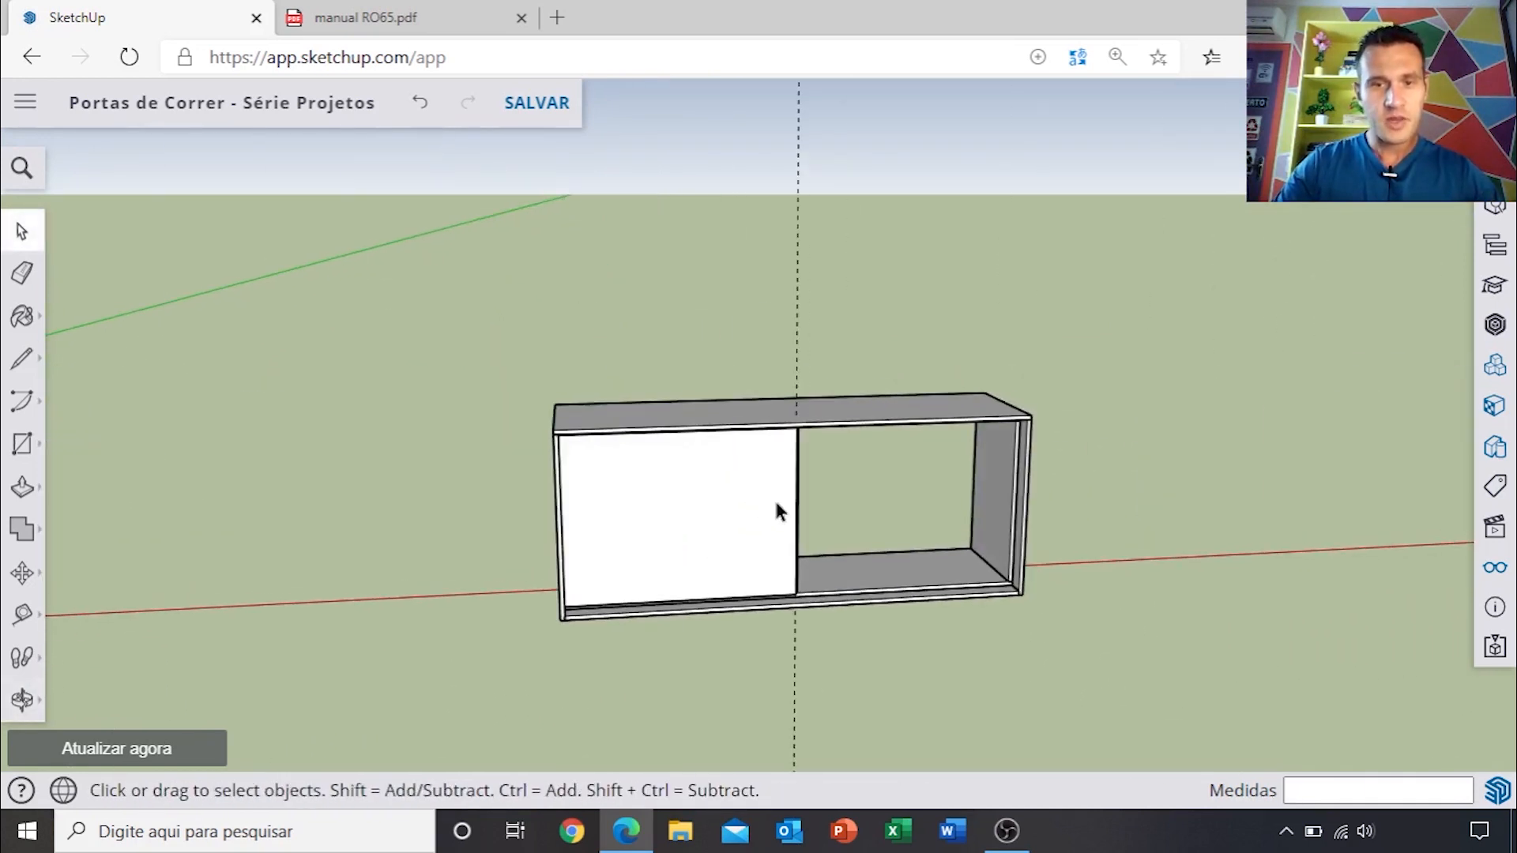
scroll(779, 501, down, 2)
middle_drag(800, 537, 767, 519)
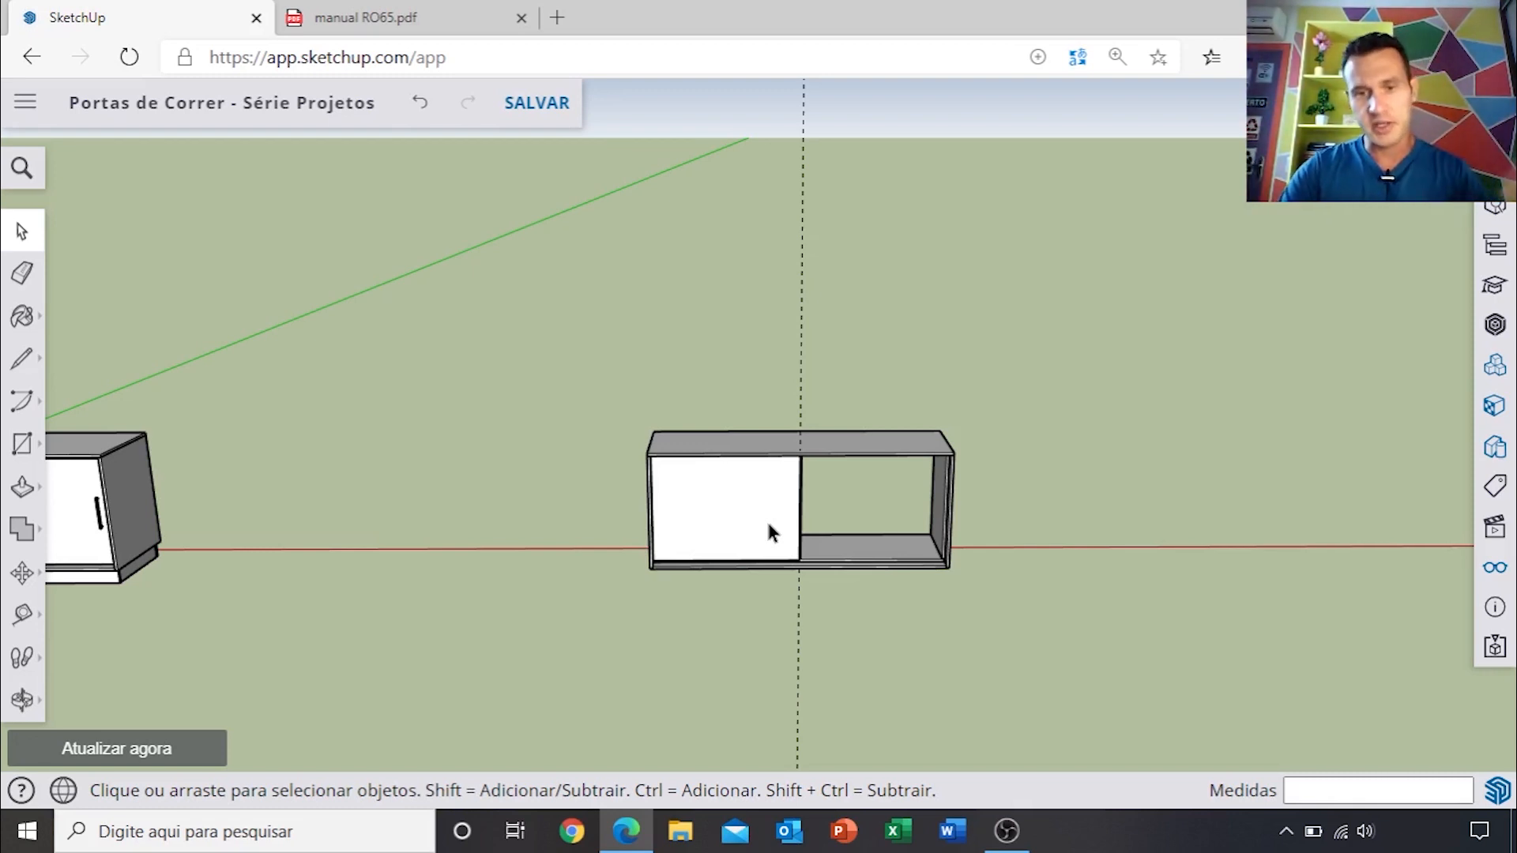
scroll(769, 526, up, 4)
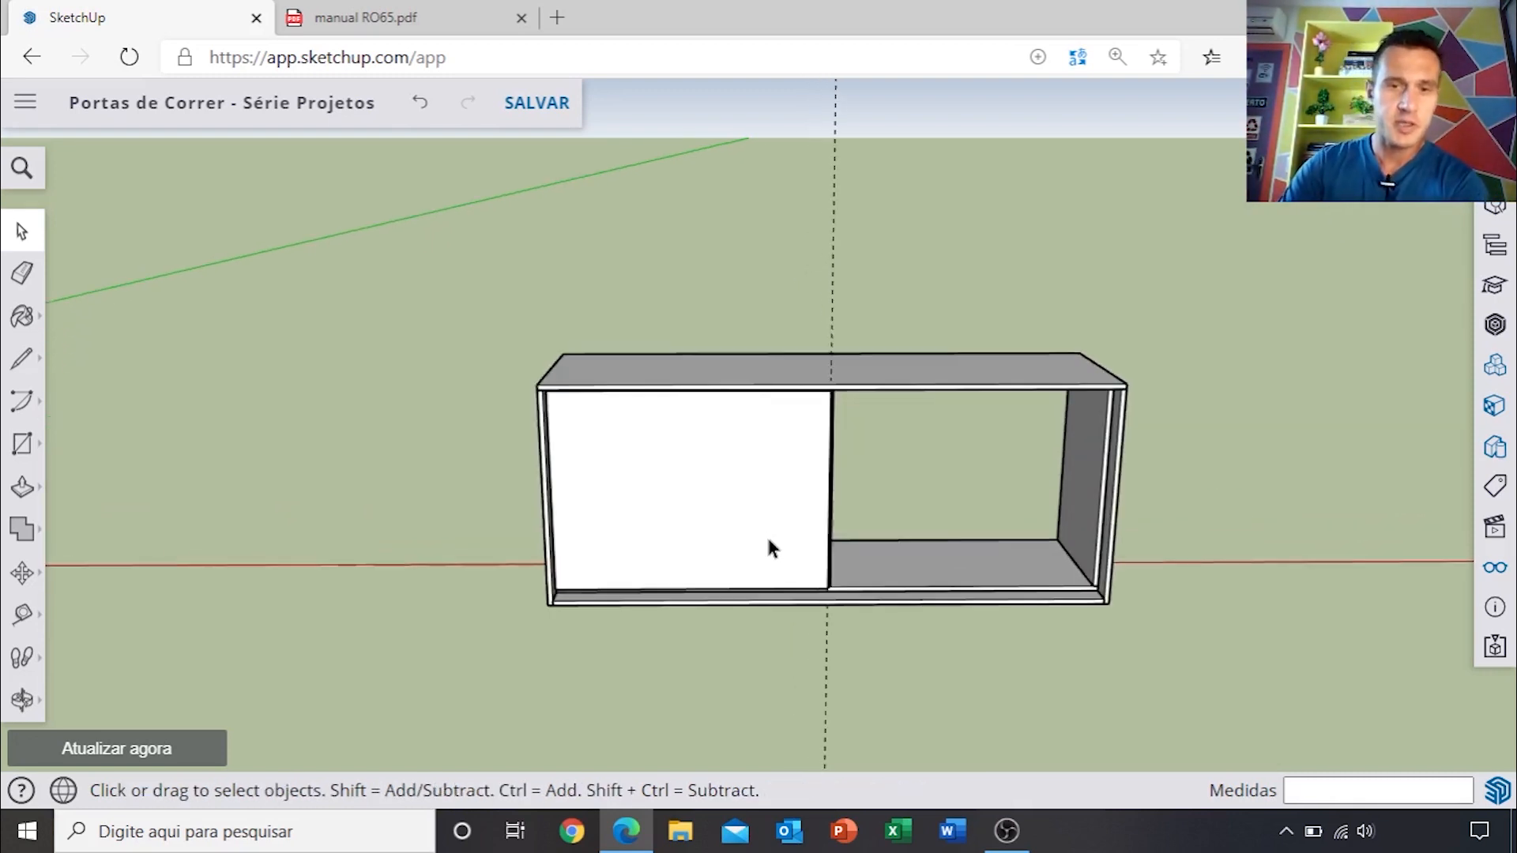
mouse_move(766, 544)
middle_down()
mouse_move(765, 500)
mouse_move(687, 512)
middle_up()
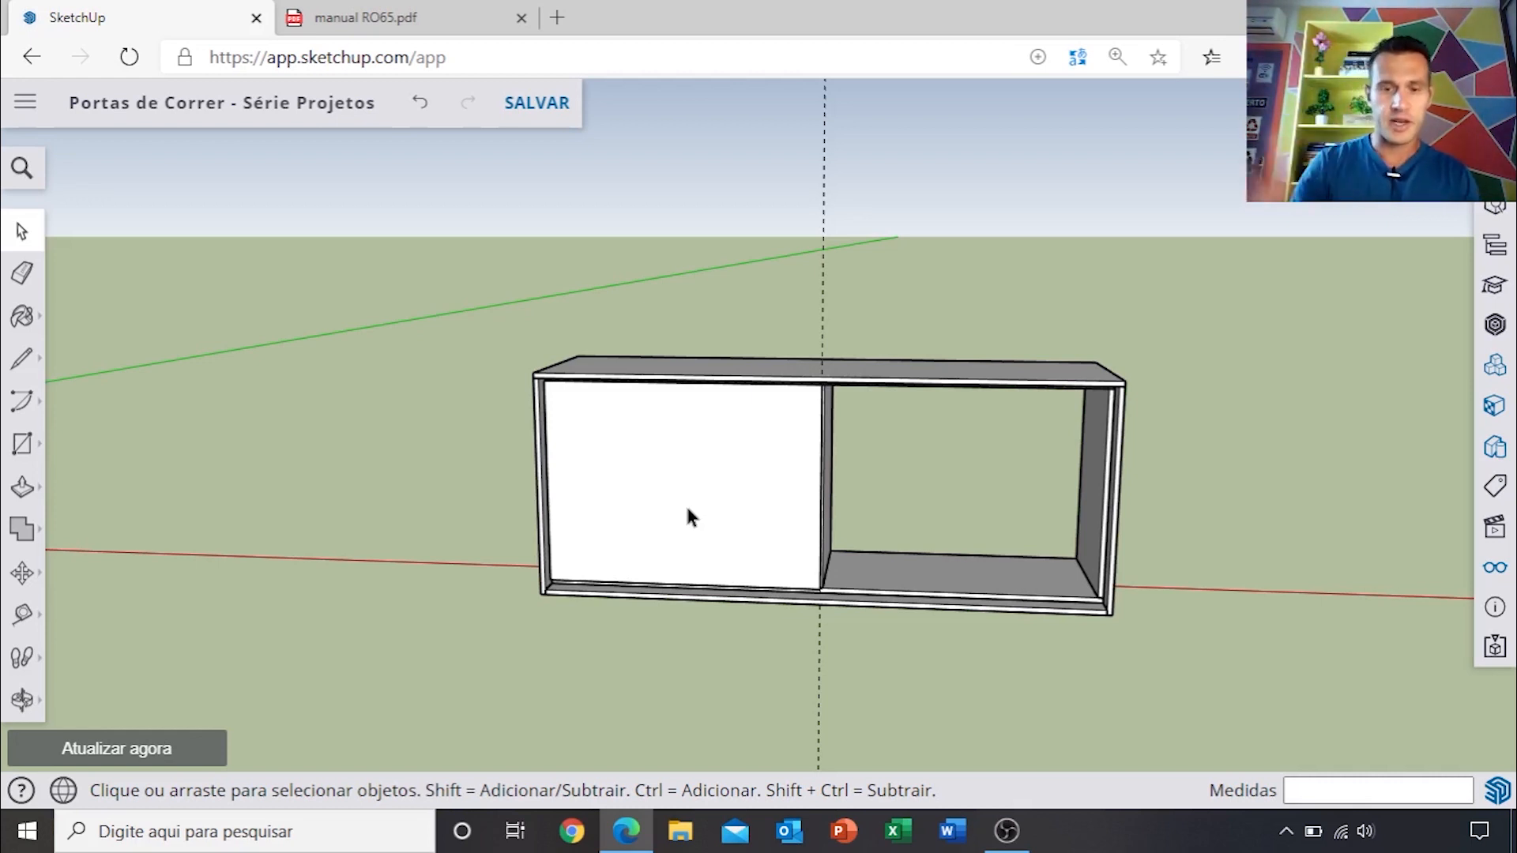
scroll(654, 470, down, 6)
middle_drag(721, 513, 749, 511)
scroll(833, 547, up, 5)
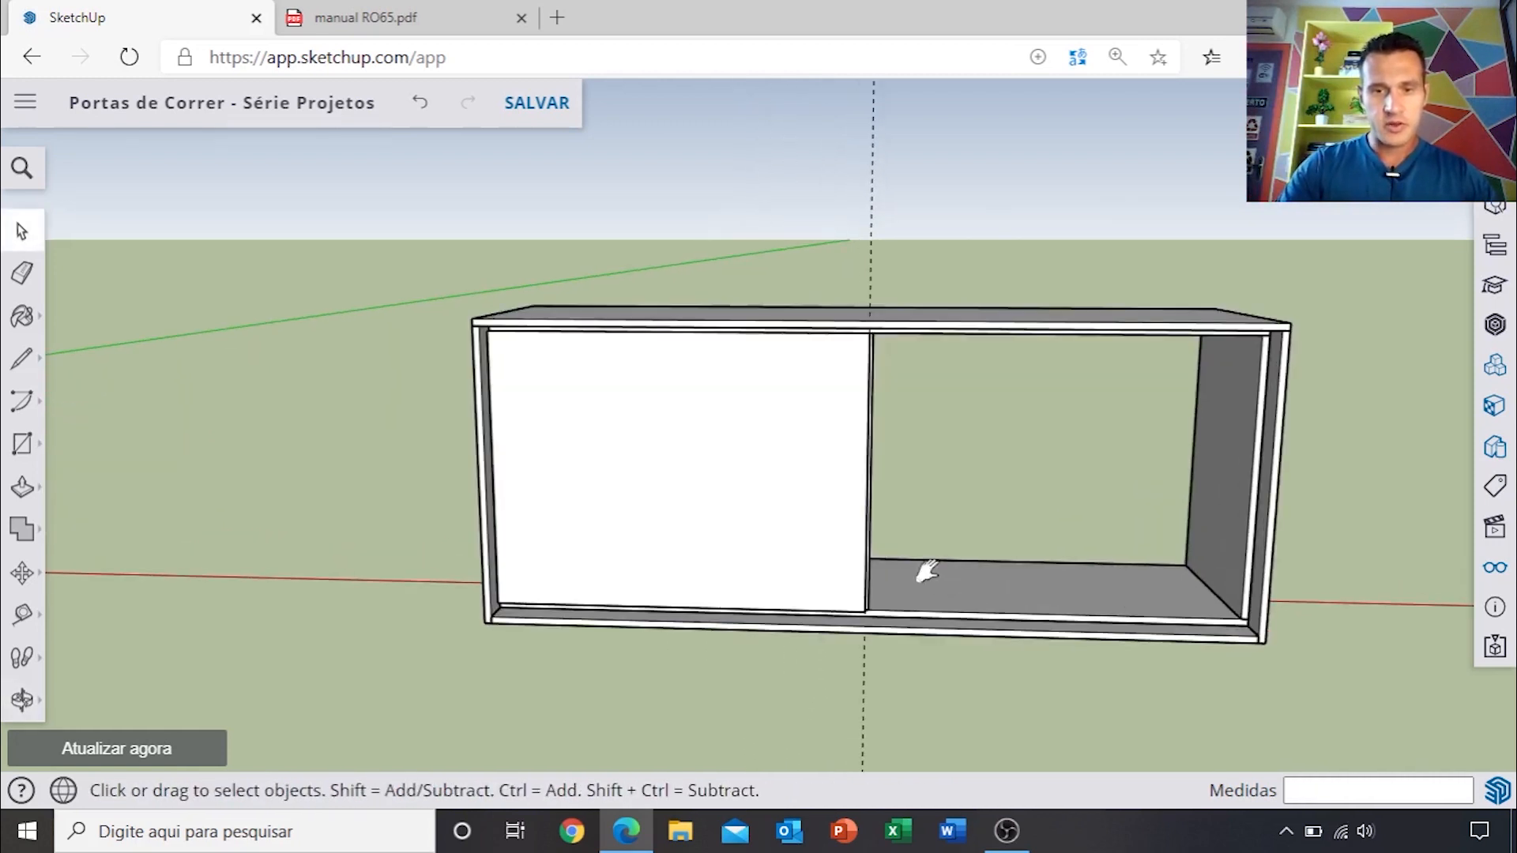
Step: Move the left door 10 mm forward from the carcass front along the green axis
middle_drag(942, 582, 643, 714)
scroll(749, 565, up, 5)
scroll(785, 531, down, 5)
shift+middle_drag(818, 576, 784, 483)
scroll(764, 526, up, 6)
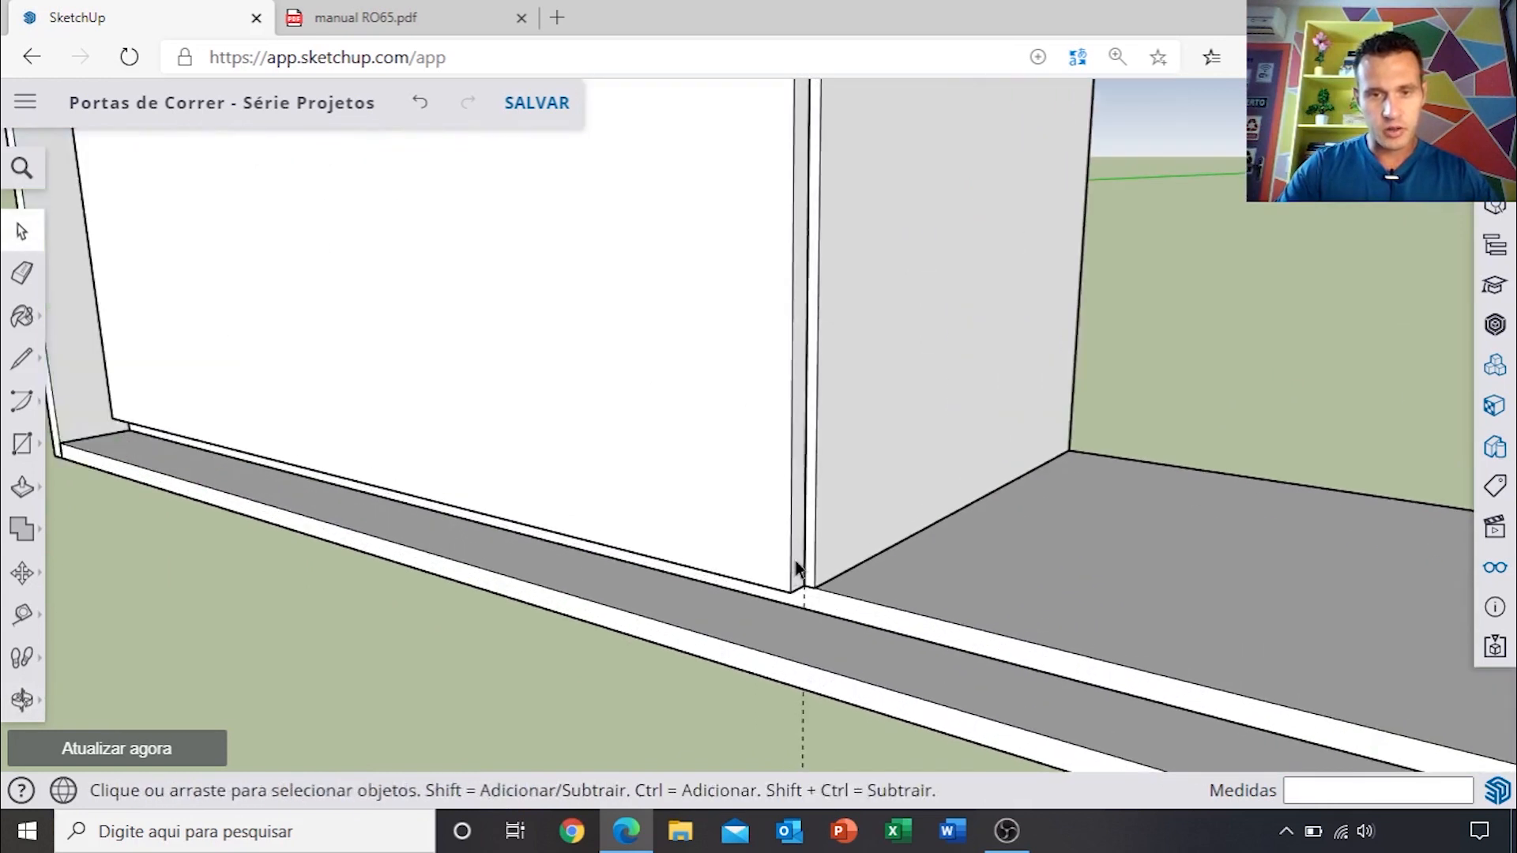
middle_drag(813, 620, 712, 544)
scroll(715, 546, up, 3)
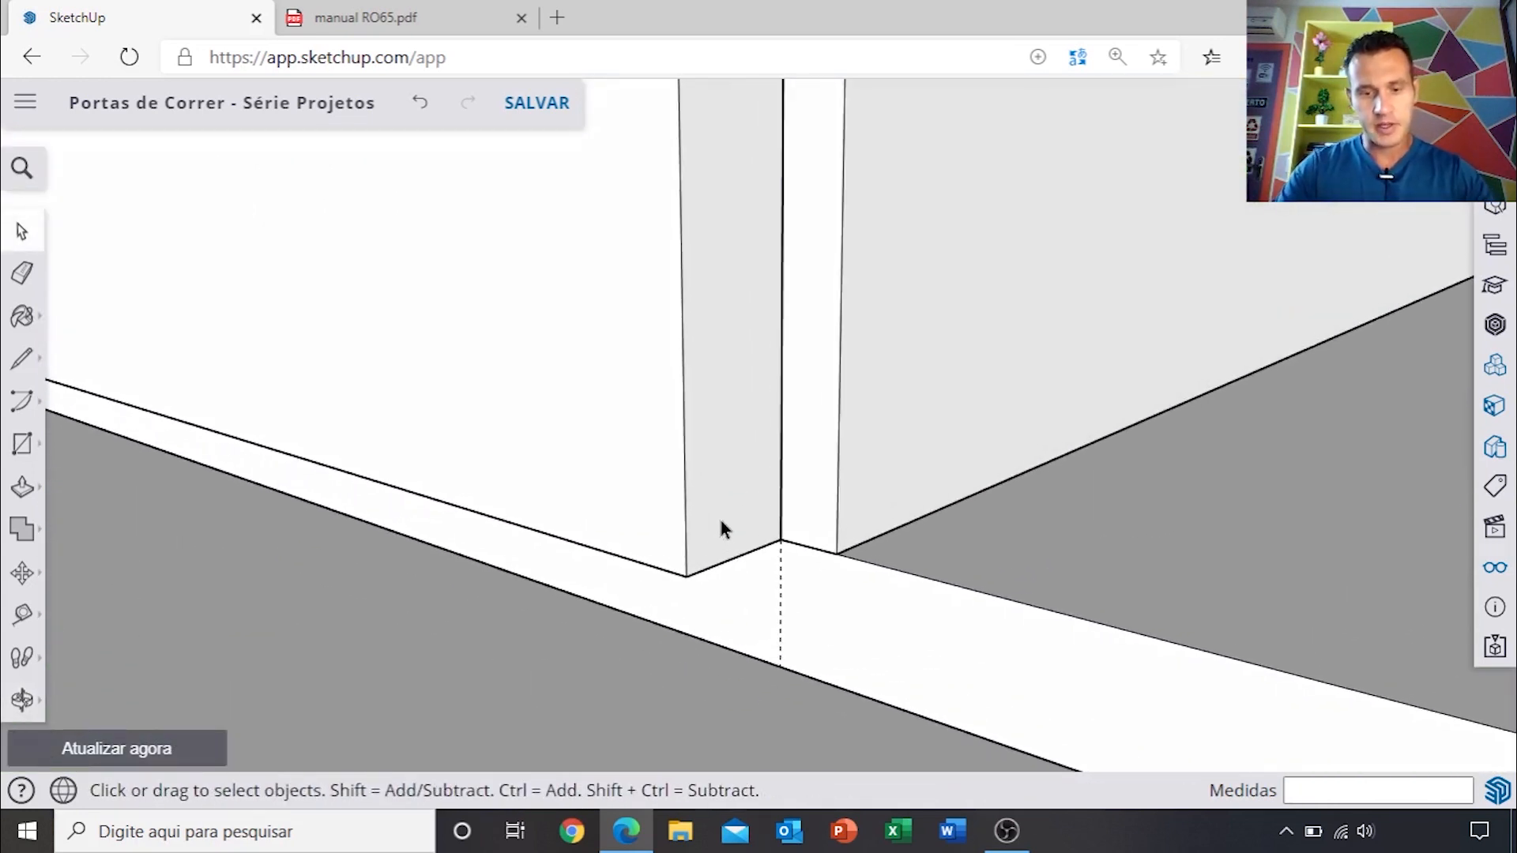
key(m)
click(781, 539)
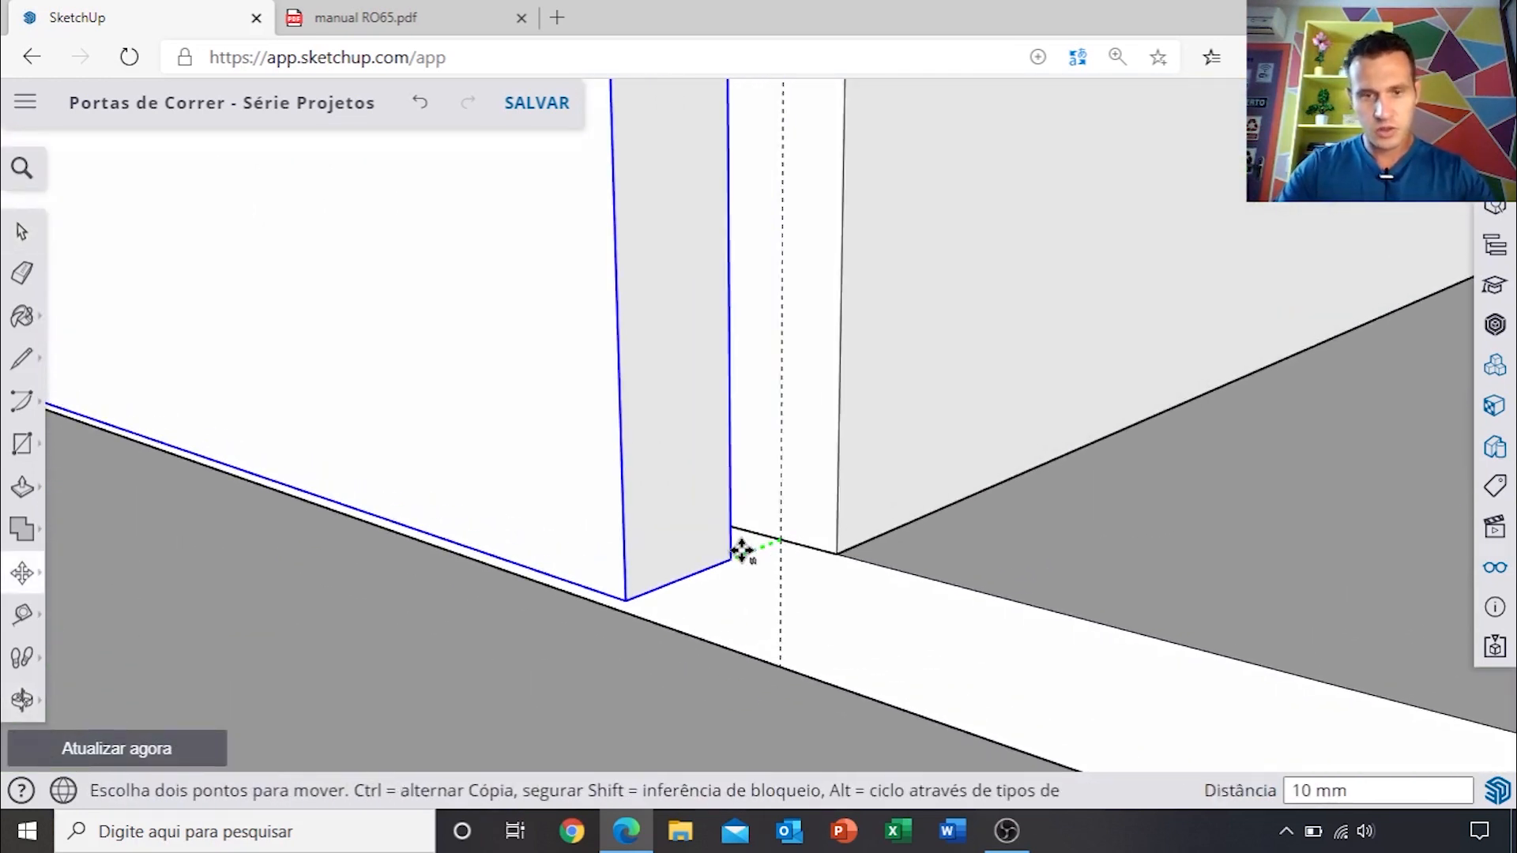
click(741, 550)
key(space)
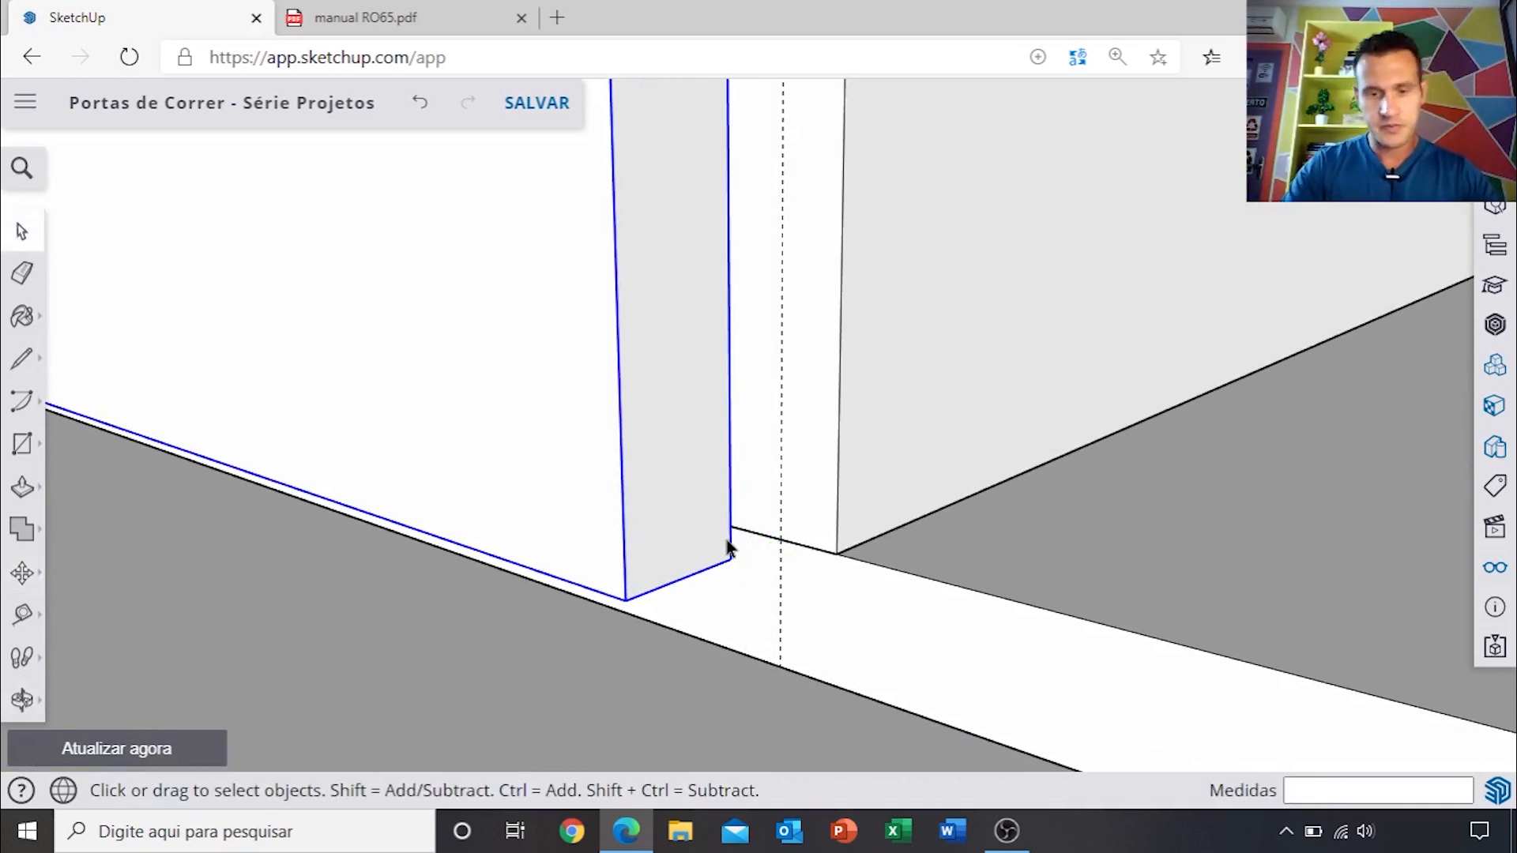
Step: Copy the left door forward along the green axis, leaving a 10 mm gap between the two doors
key(m)
key(ctrl)
click(728, 559)
click(625, 601)
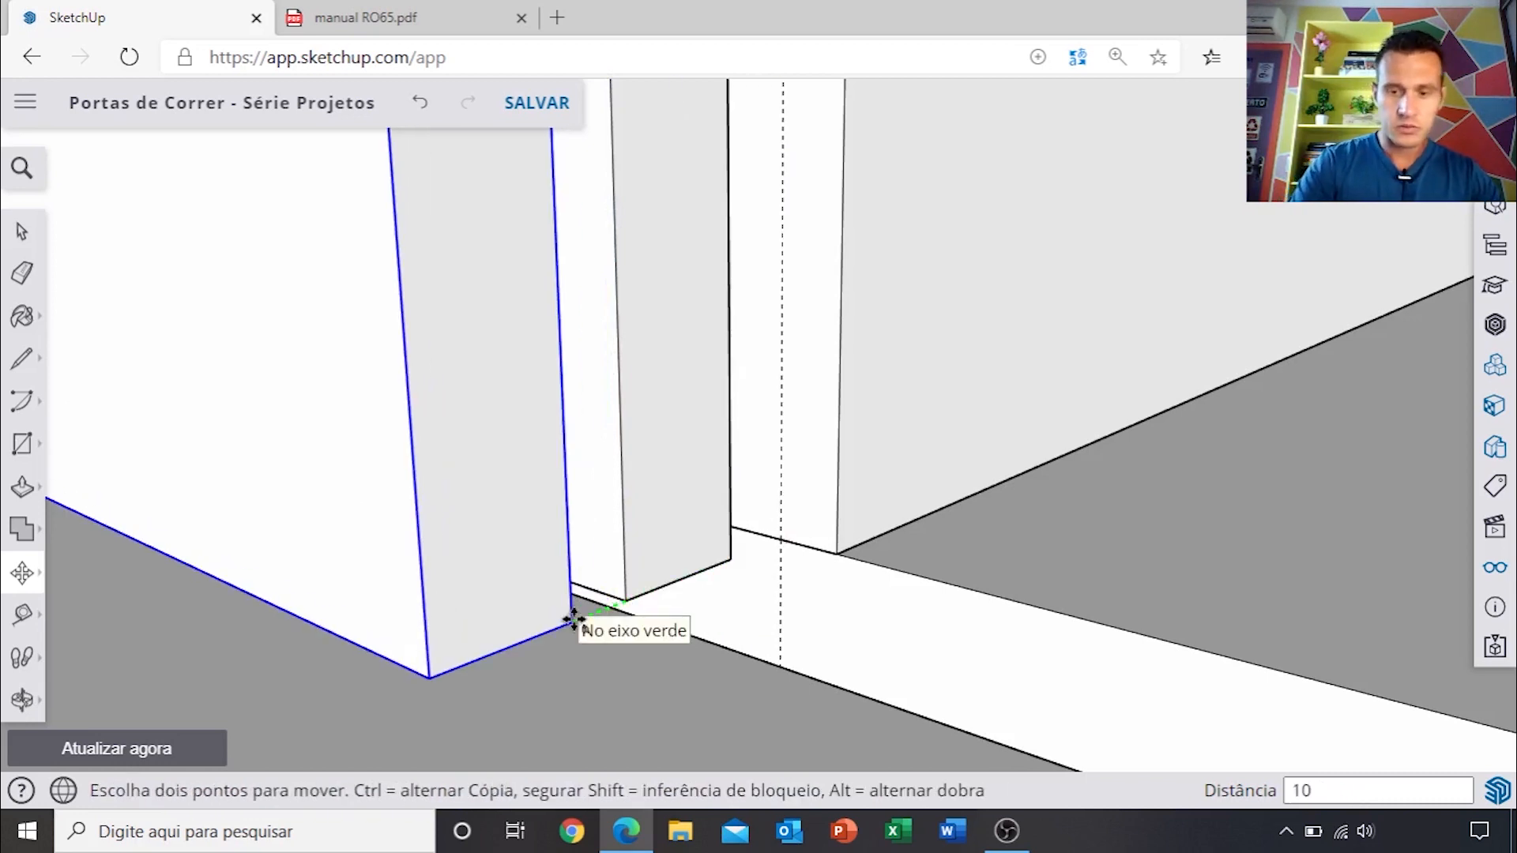
click(562, 620)
Step: Move the copied door along the red axis to cover the right opening, ending at the cabinet's right side
middle_drag(694, 583, 574, 717)
click(568, 648)
scroll(1217, 518, up, 3)
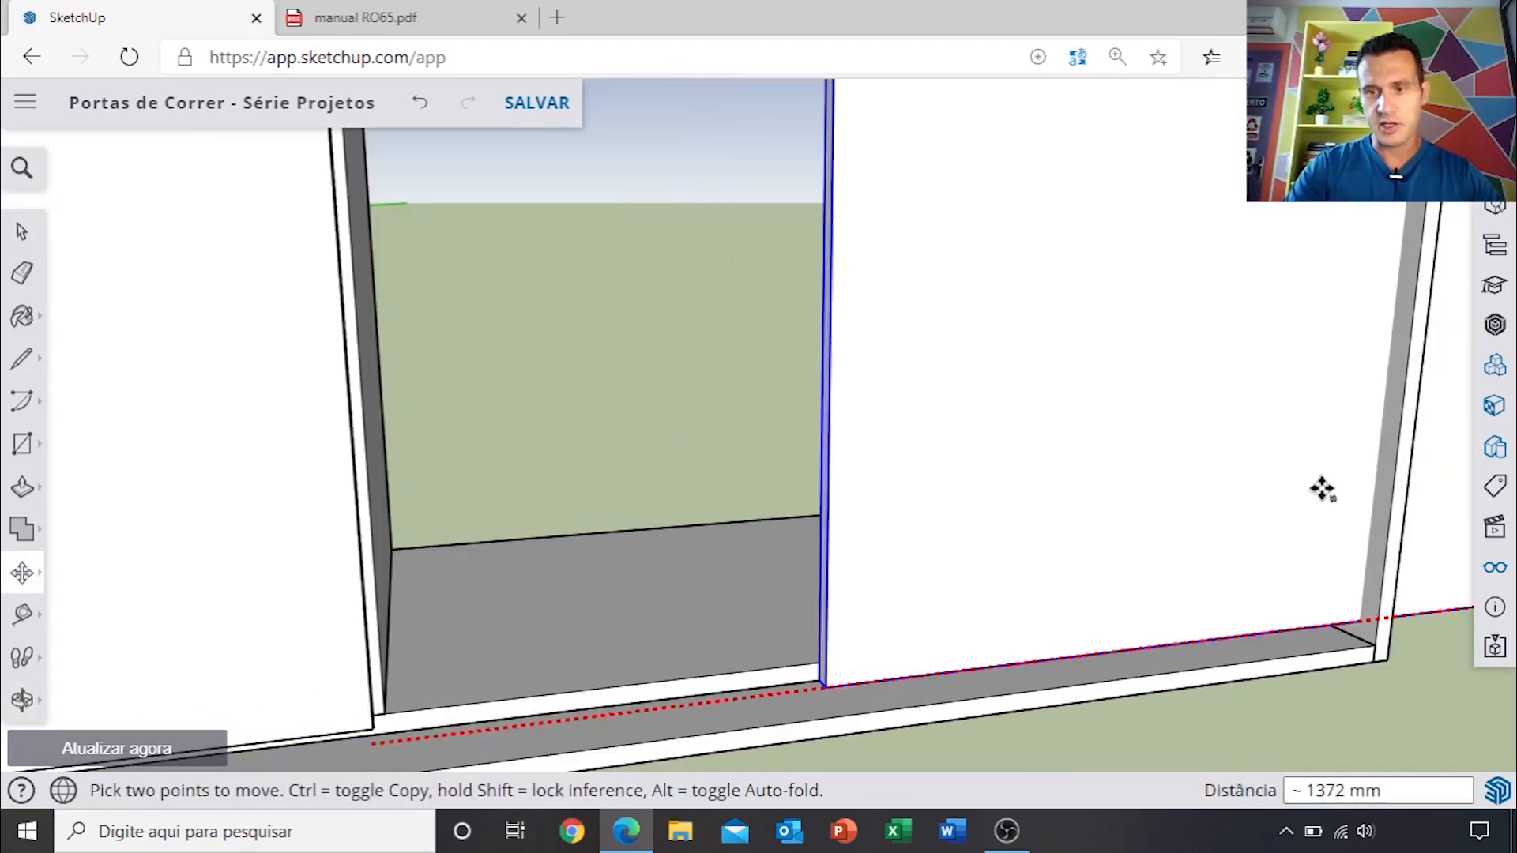
click(1378, 494)
scroll(1284, 490, down, 5)
middle_drag(908, 478, 806, 549)
key(space)
click(1395, 221)
Step: Hide the outer box's top panel and erase the vertical guide at the divider
middle_drag(843, 374, 836, 458)
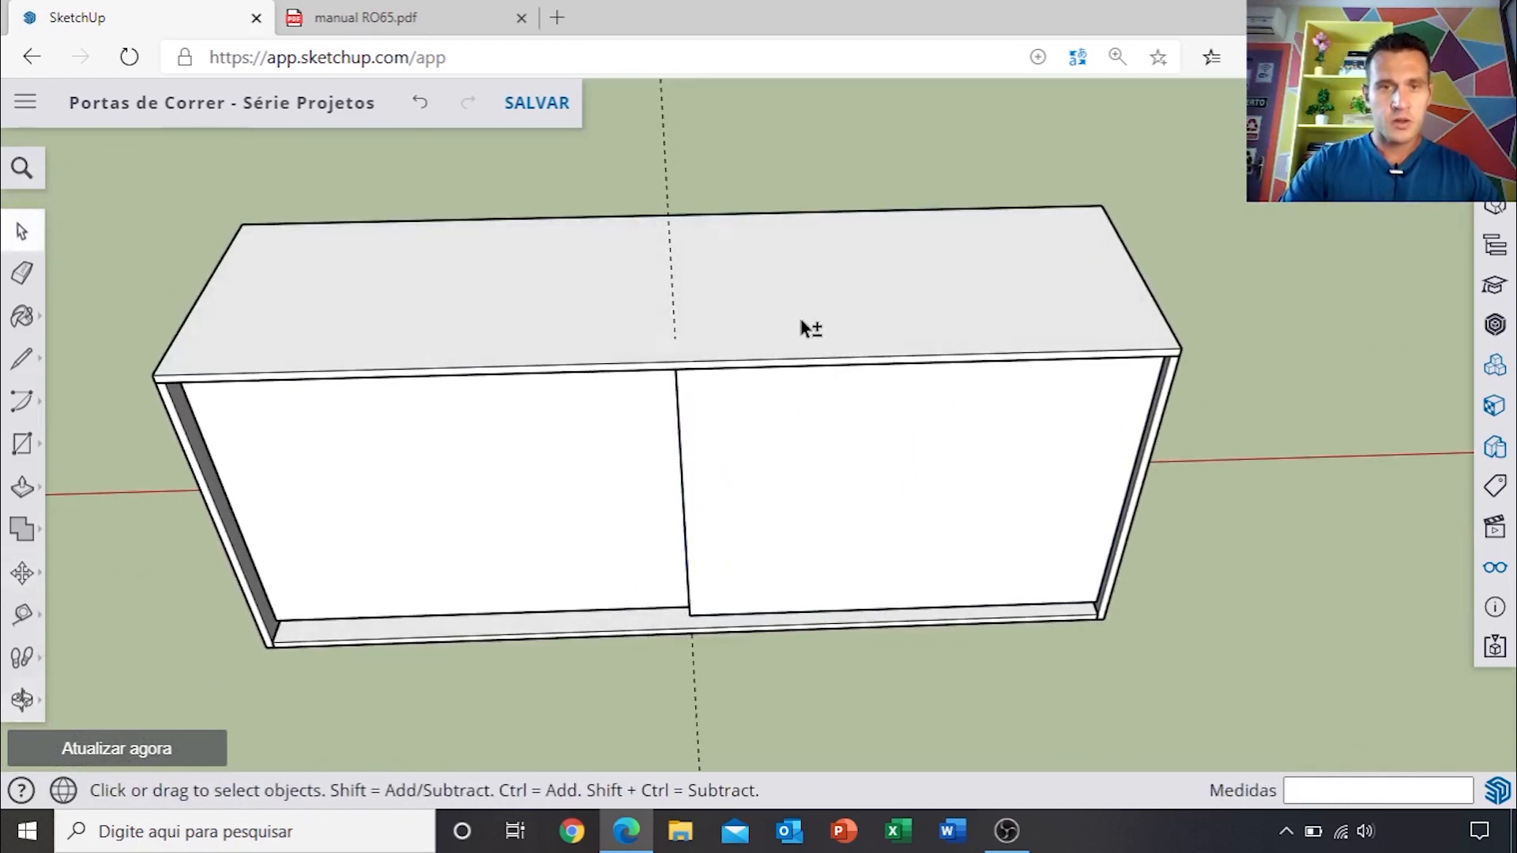
middle_drag(838, 340, 799, 436)
right_click(781, 326)
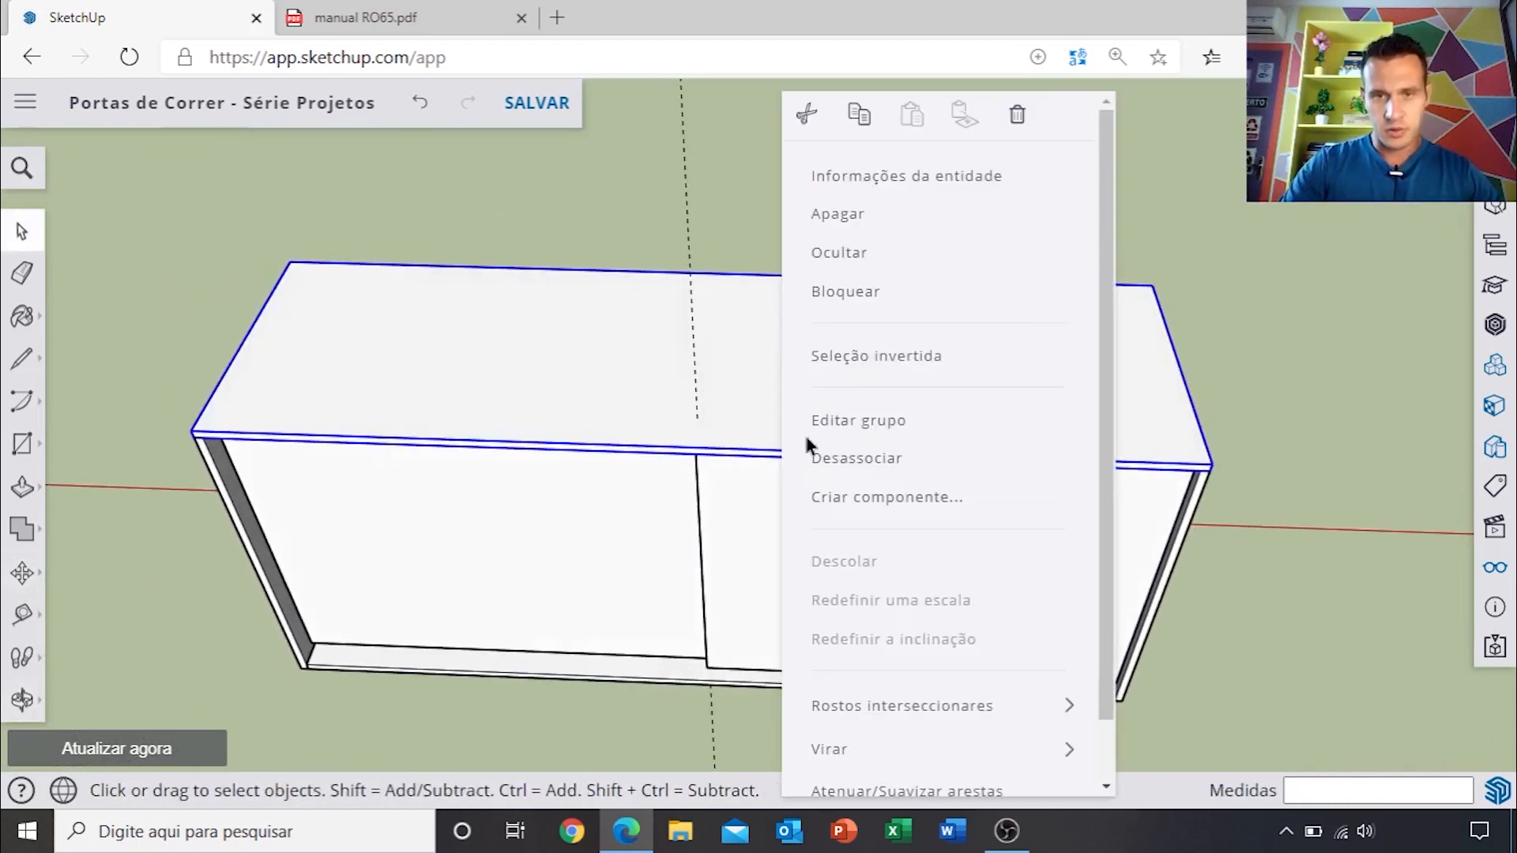
click(849, 251)
mouse_move(714, 353)
middle_down()
mouse_move(711, 577)
mouse_move(830, 542)
mouse_move(856, 366)
mouse_move(799, 452)
mouse_move(800, 435)
middle_up()
key(e)
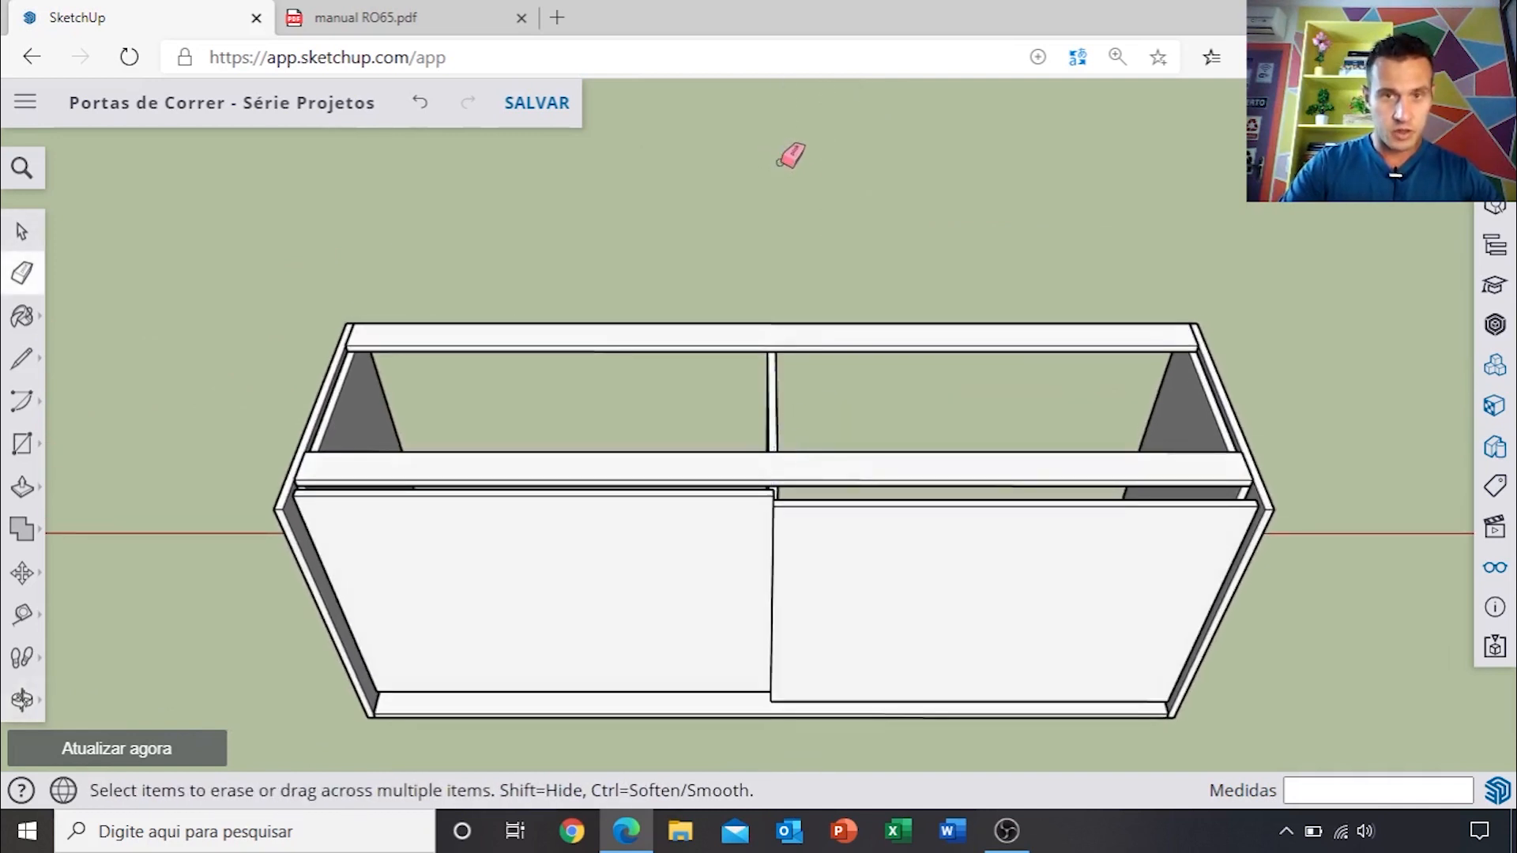
key(space)
Step: Extend the right door's inner edge toward the left door with Push/Pull inside its group
scroll(772, 483, up, 5)
mouse_move(772, 483)
middle_down()
mouse_move(765, 660)
mouse_move(753, 426)
mouse_move(775, 541)
mouse_move(796, 496)
middle_up()
scroll(784, 548, up, 4)
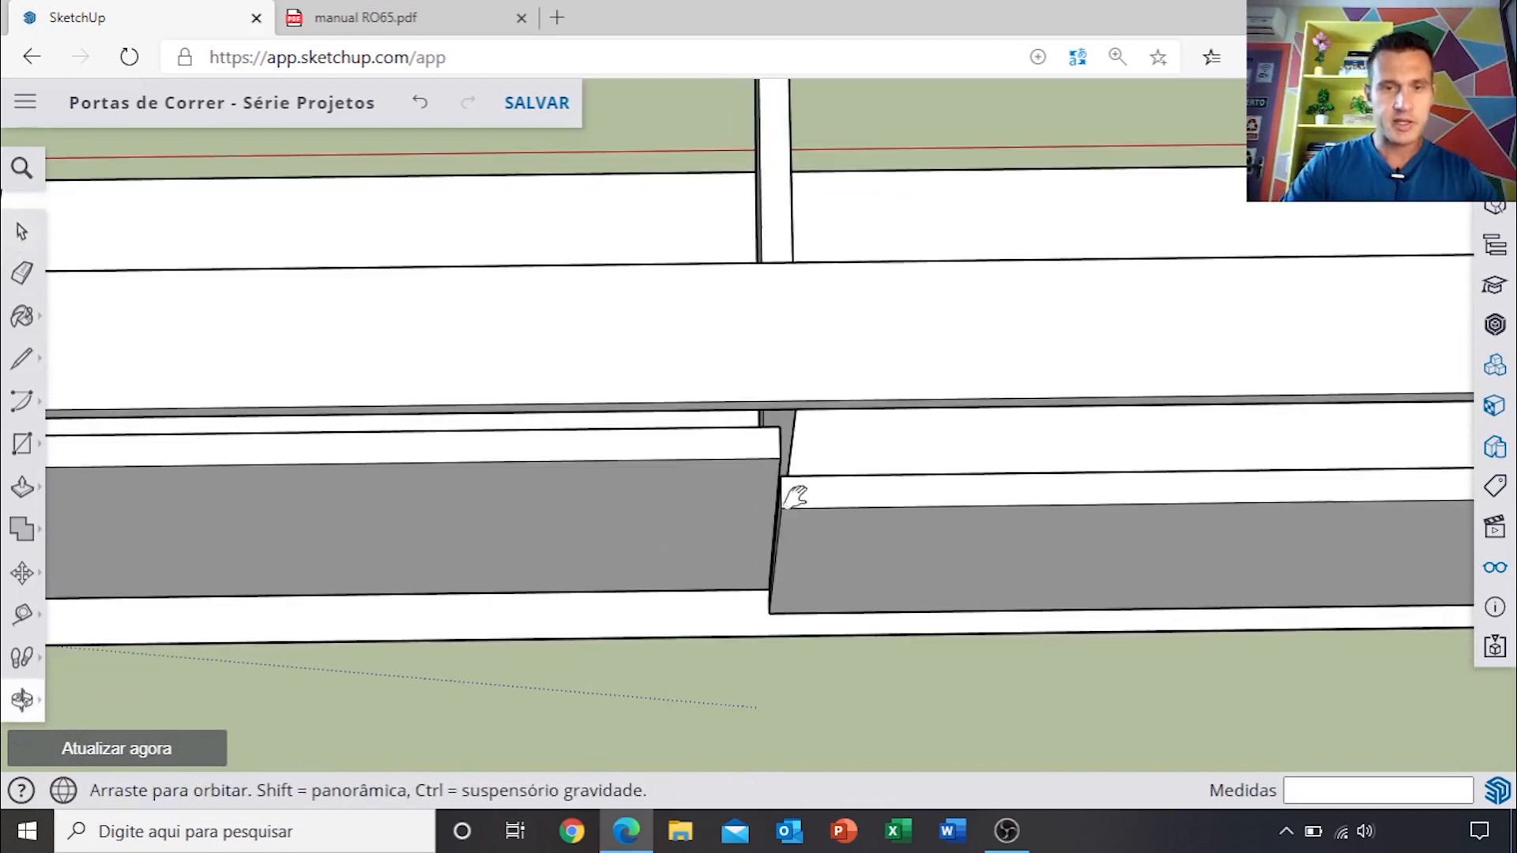
middle_drag(703, 510, 822, 480)
double_click(822, 480)
key(p)
click(822, 480)
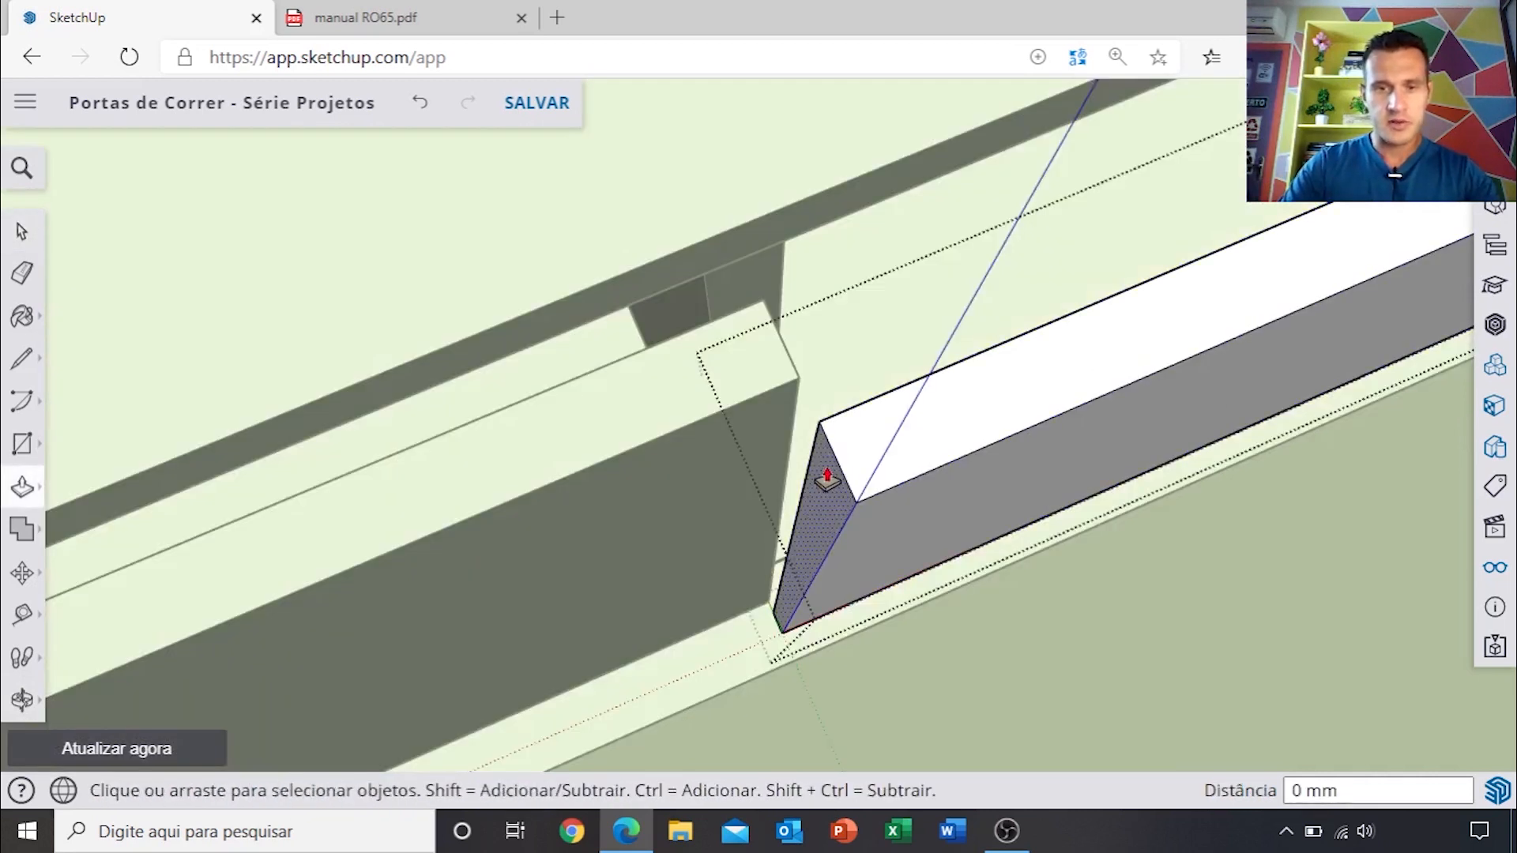
key(Return)
key(space)
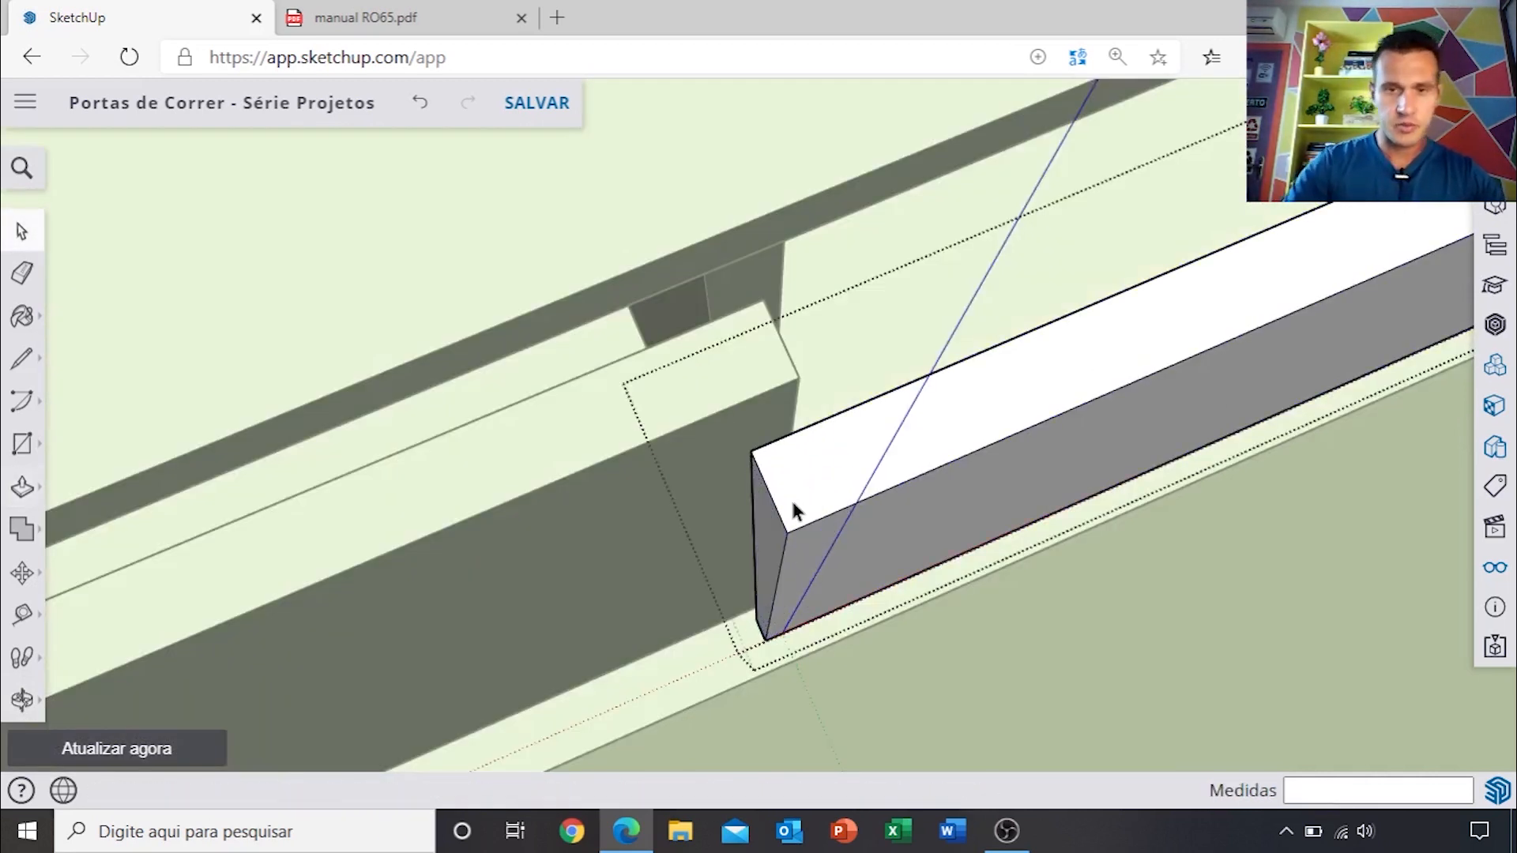
Step: Extend the left door's inner edge with Push/Pull so the two doors overlap by 30 mm
middle_drag(793, 506, 865, 373)
middle_drag(939, 336, 714, 451)
key(p)
click(711, 442)
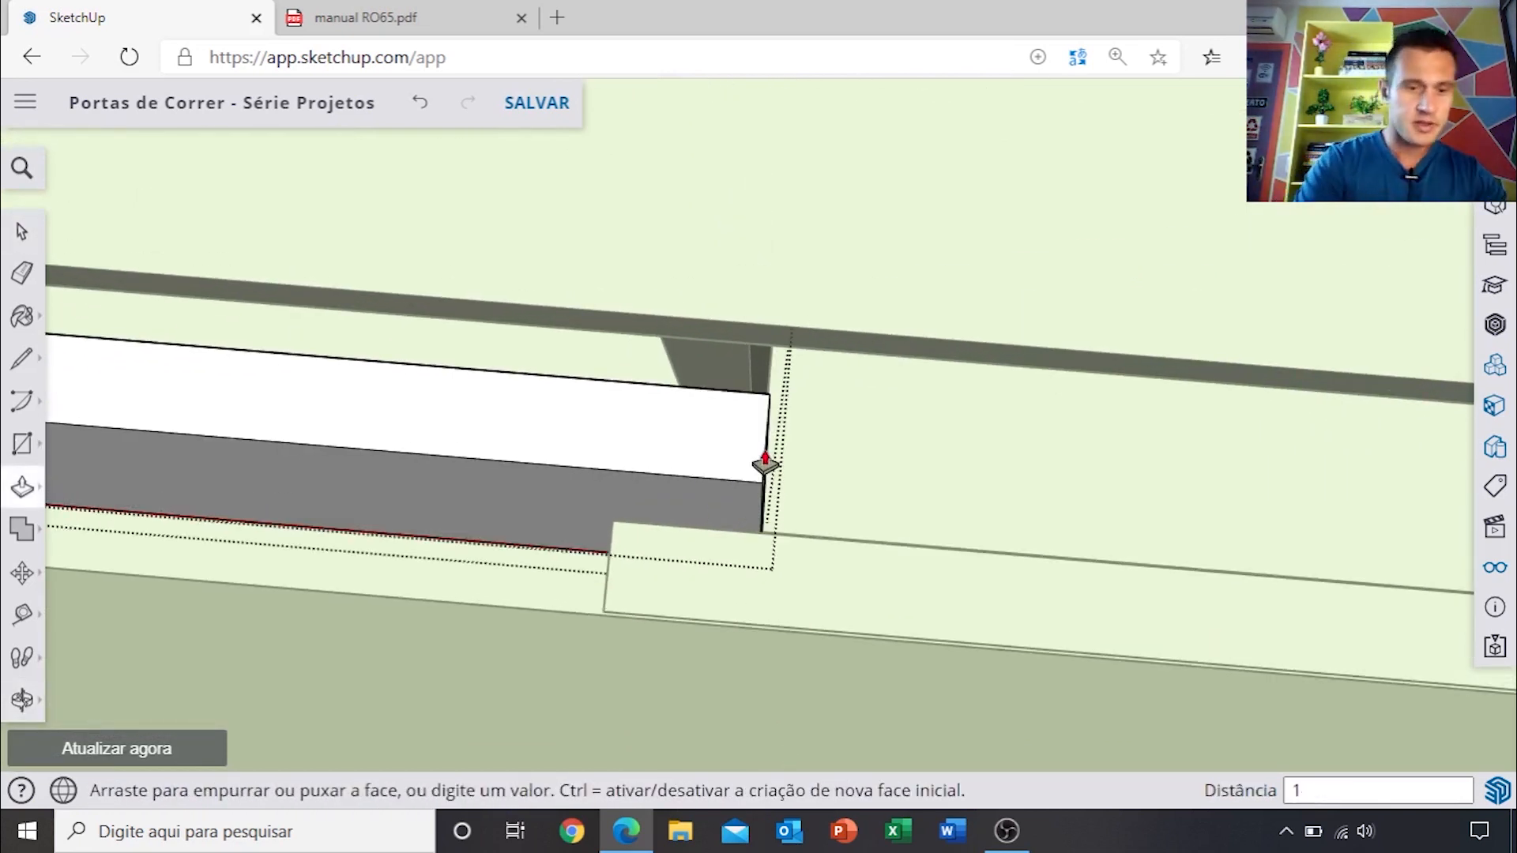
click(765, 462)
key(space)
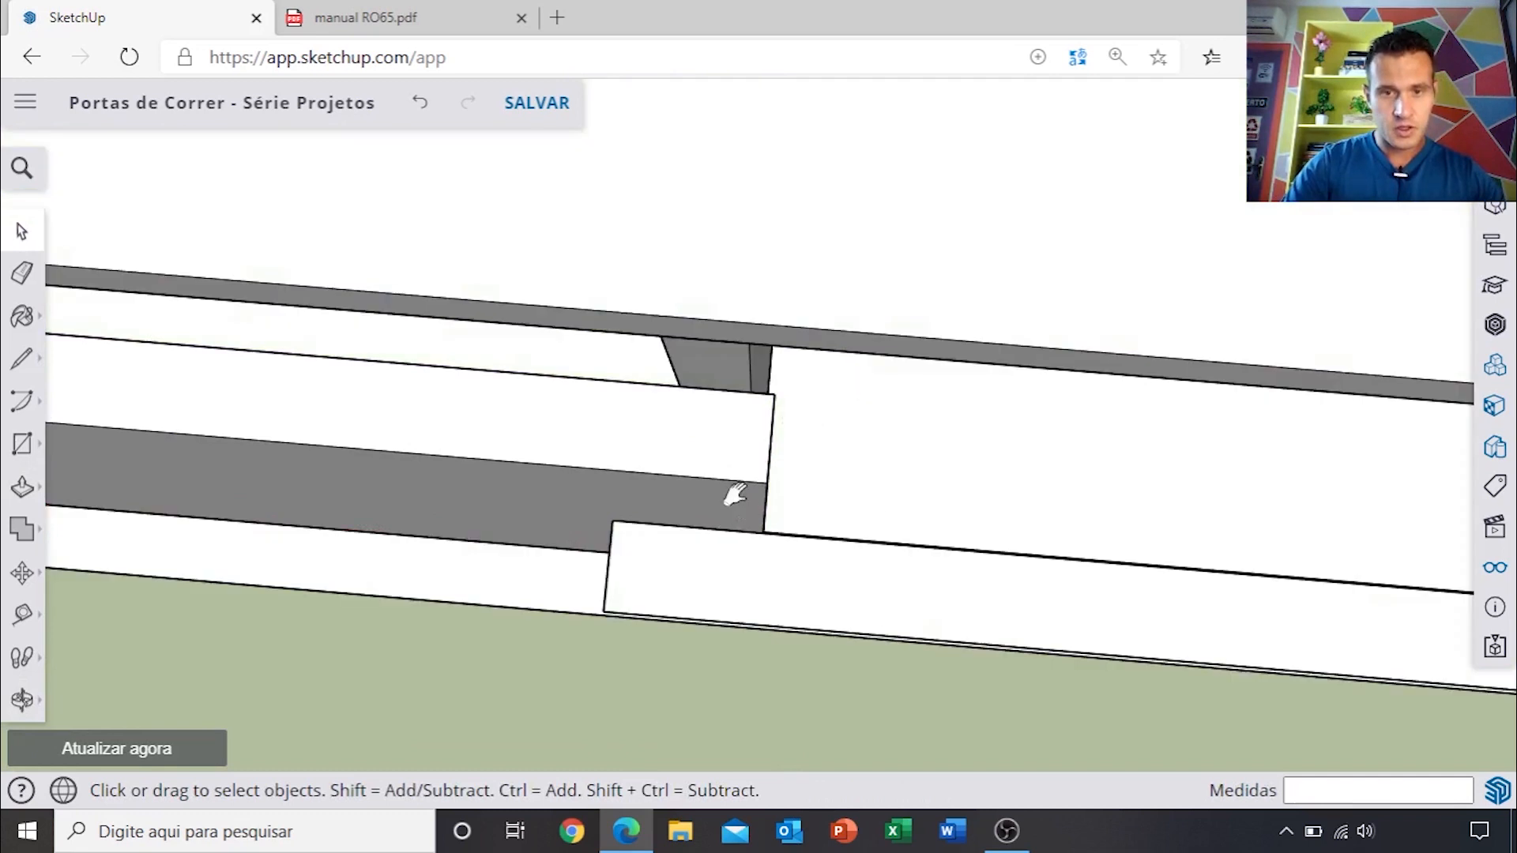
Step: Place guides on the inner edges of both doors and measure the overlap between them with the Tape Measure
middle_drag(728, 497, 788, 478)
key(t)
scroll(799, 435, up, 2)
click(786, 416)
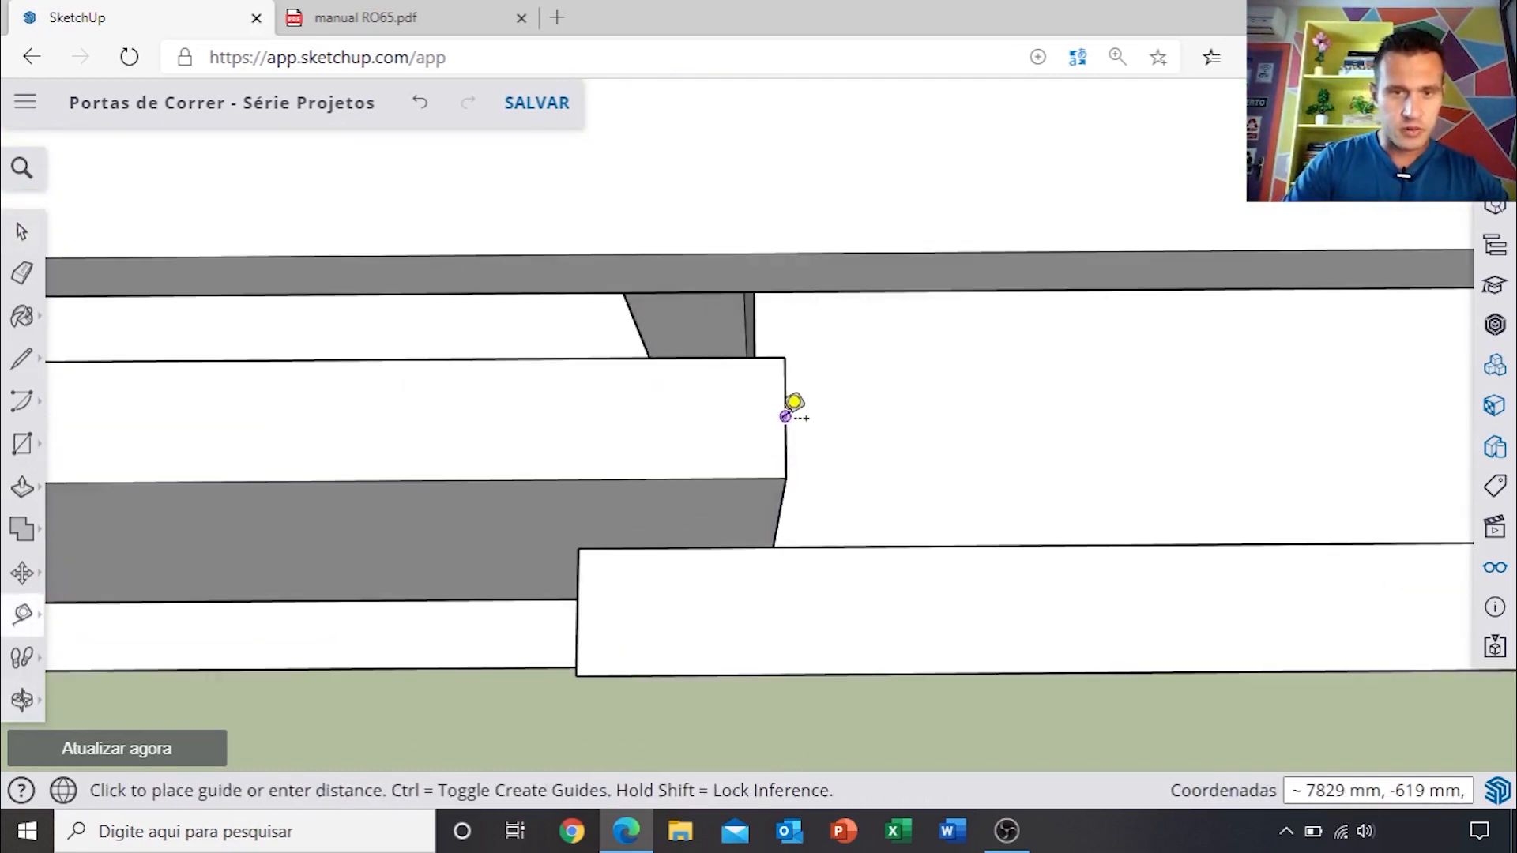
click(578, 548)
click(579, 440)
click(786, 422)
click(796, 586)
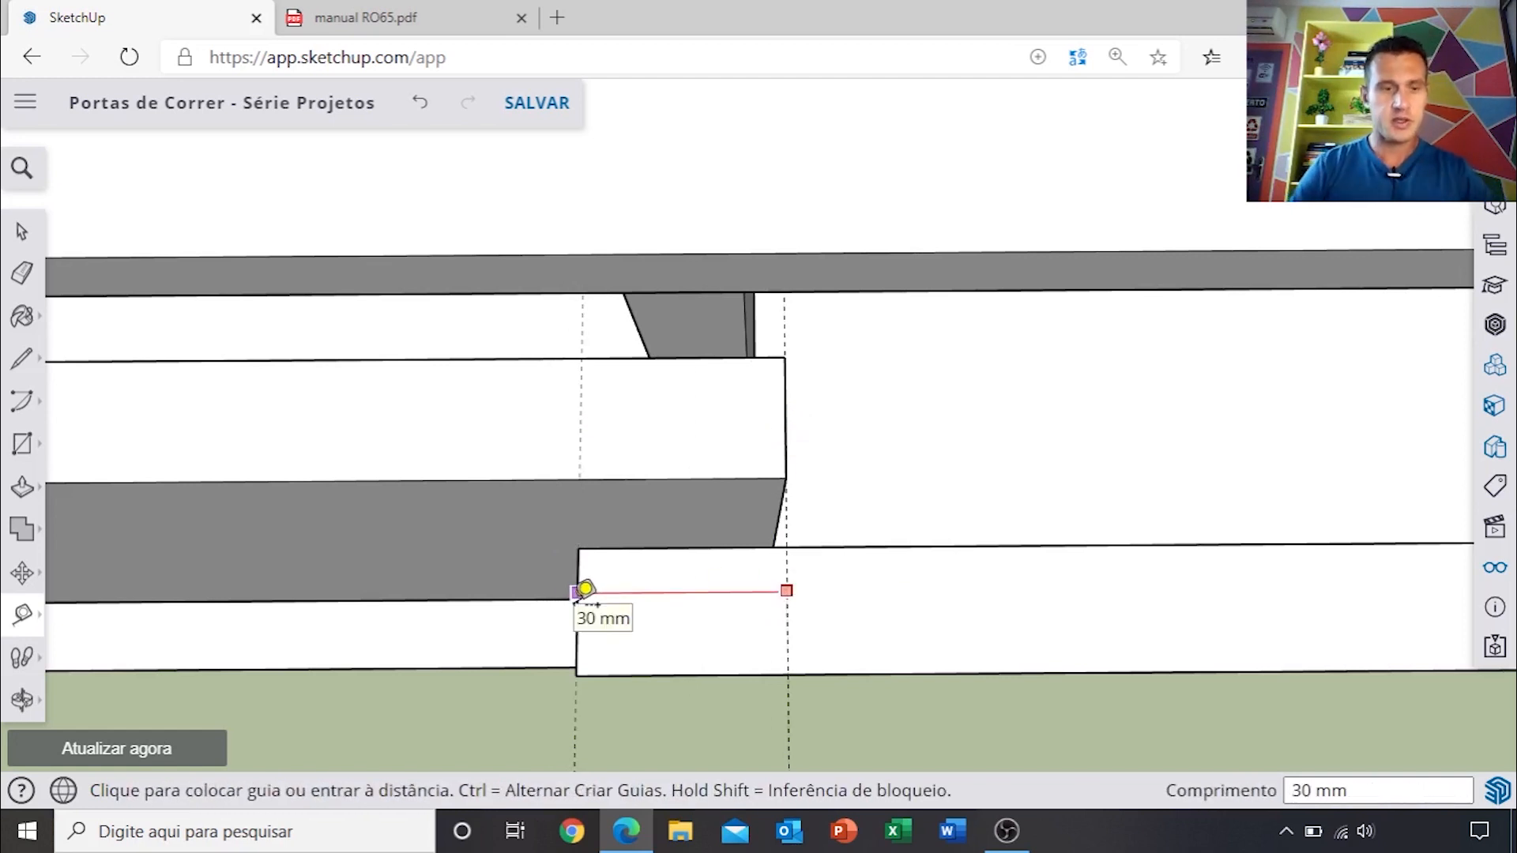
key(space)
Step: Erase the two guides marking the overlap of the doors
scroll(670, 483, down, 10)
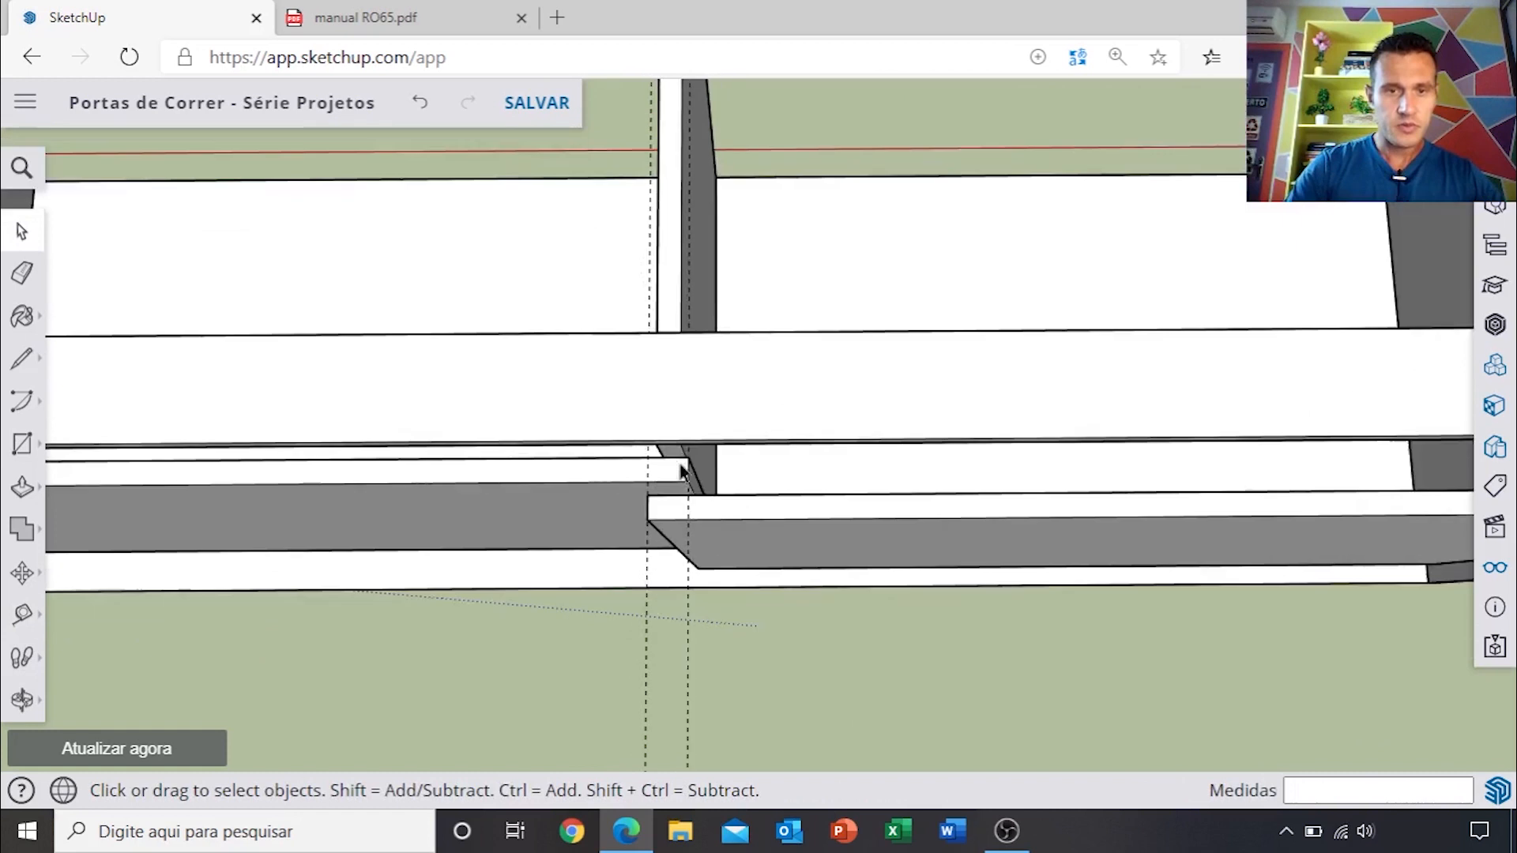
scroll(707, 447, down, 5)
mouse_move(735, 575)
middle_down()
mouse_move(722, 233)
mouse_move(722, 315)
middle_up()
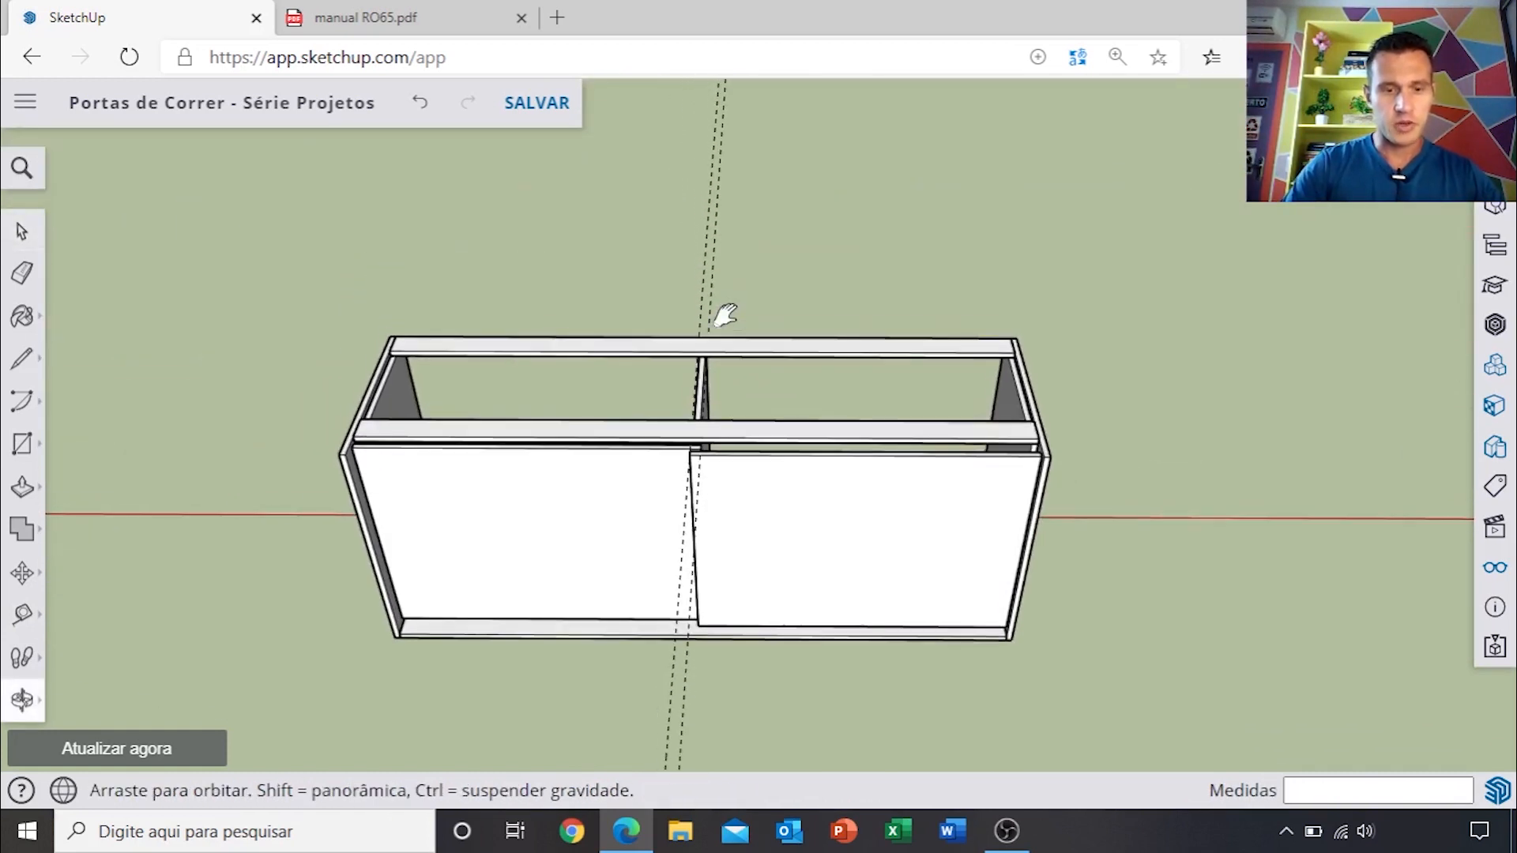
key(e)
key(space)
Step: Review the two overlapping doors from the front and above, and compare them with the finished reference cabinet
scroll(721, 284, down, 5)
mouse_move(695, 419)
middle_down()
mouse_move(732, 388)
mouse_move(790, 501)
mouse_move(751, 400)
mouse_move(810, 345)
mouse_move(626, 406)
middle_up()
scroll(733, 394, up, 3)
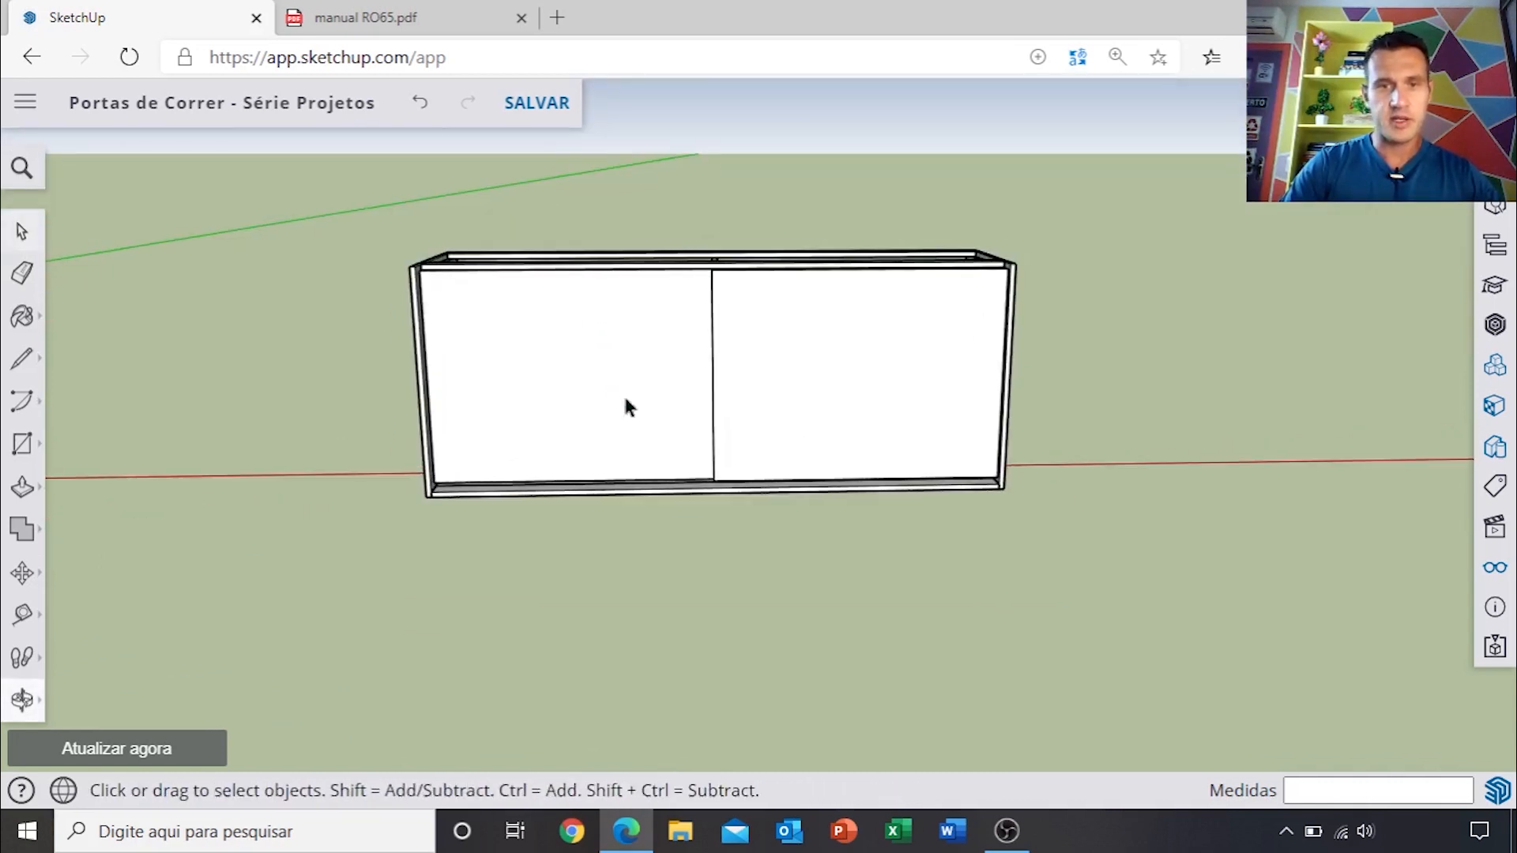
scroll(706, 379, up, 2)
middle_drag(914, 352, 802, 347)
scroll(805, 357, down, 3)
middle_drag(877, 390, 800, 359)
scroll(664, 382, up, 2)
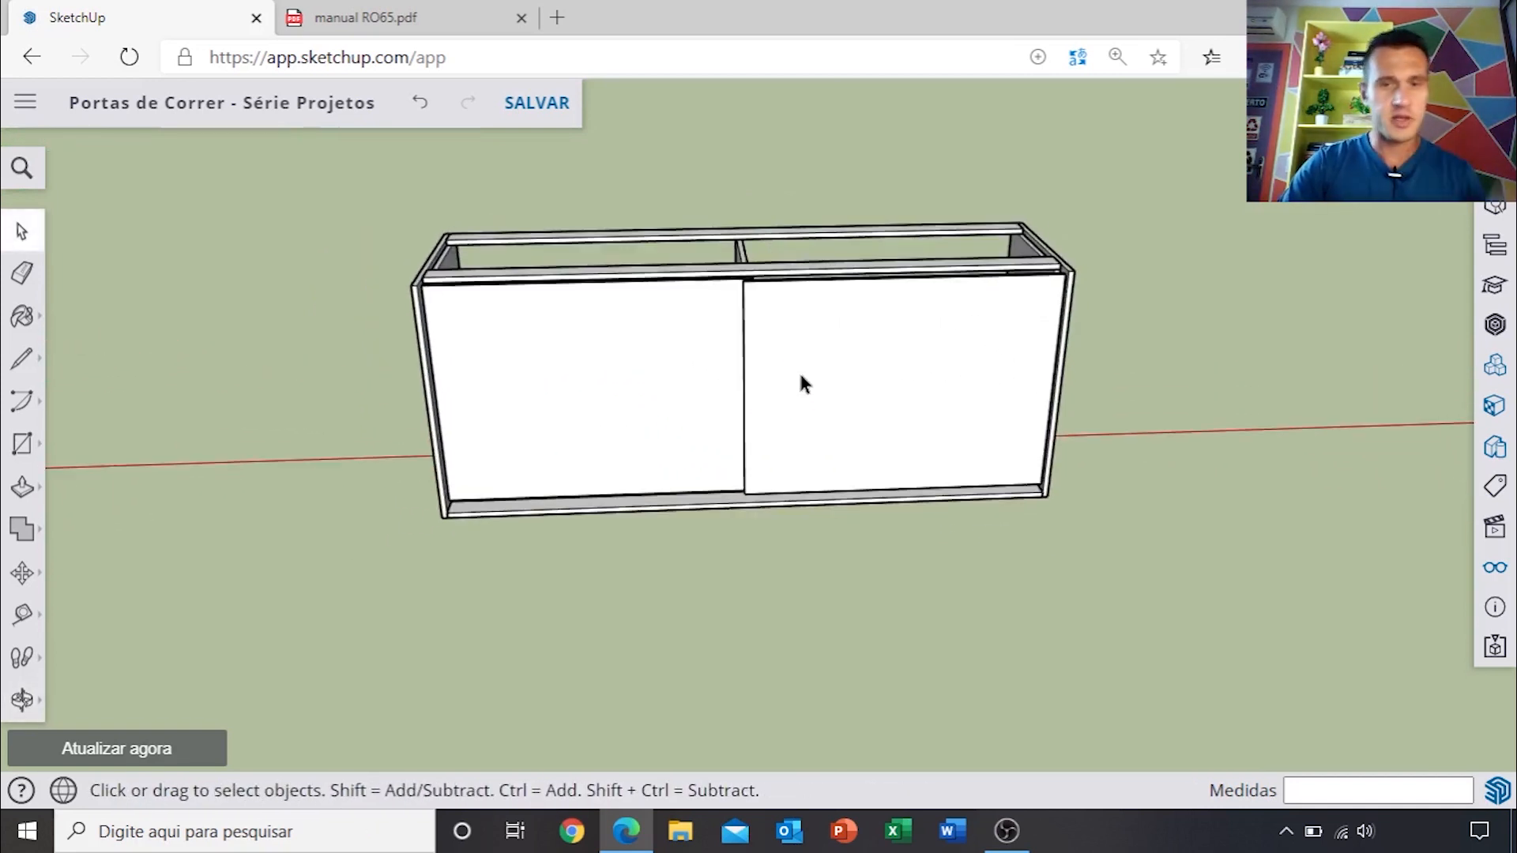
middle_drag(765, 425, 687, 452)
scroll(674, 373, down, 2)
middle_drag(761, 400, 711, 440)
scroll(700, 447, up, 3)
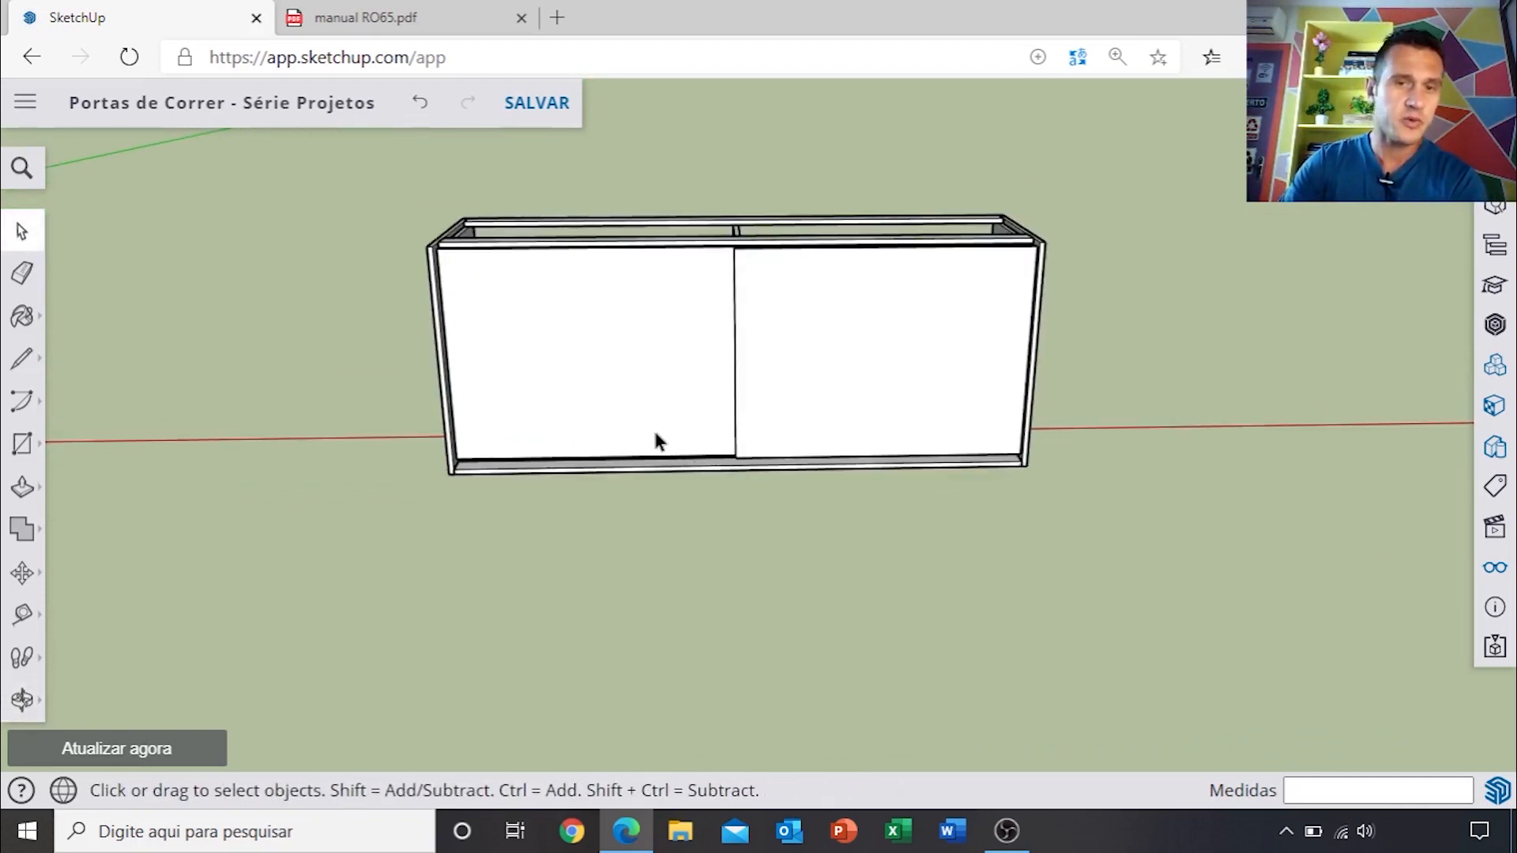
middle_drag(670, 447, 737, 401)
scroll(777, 323, down, 3)
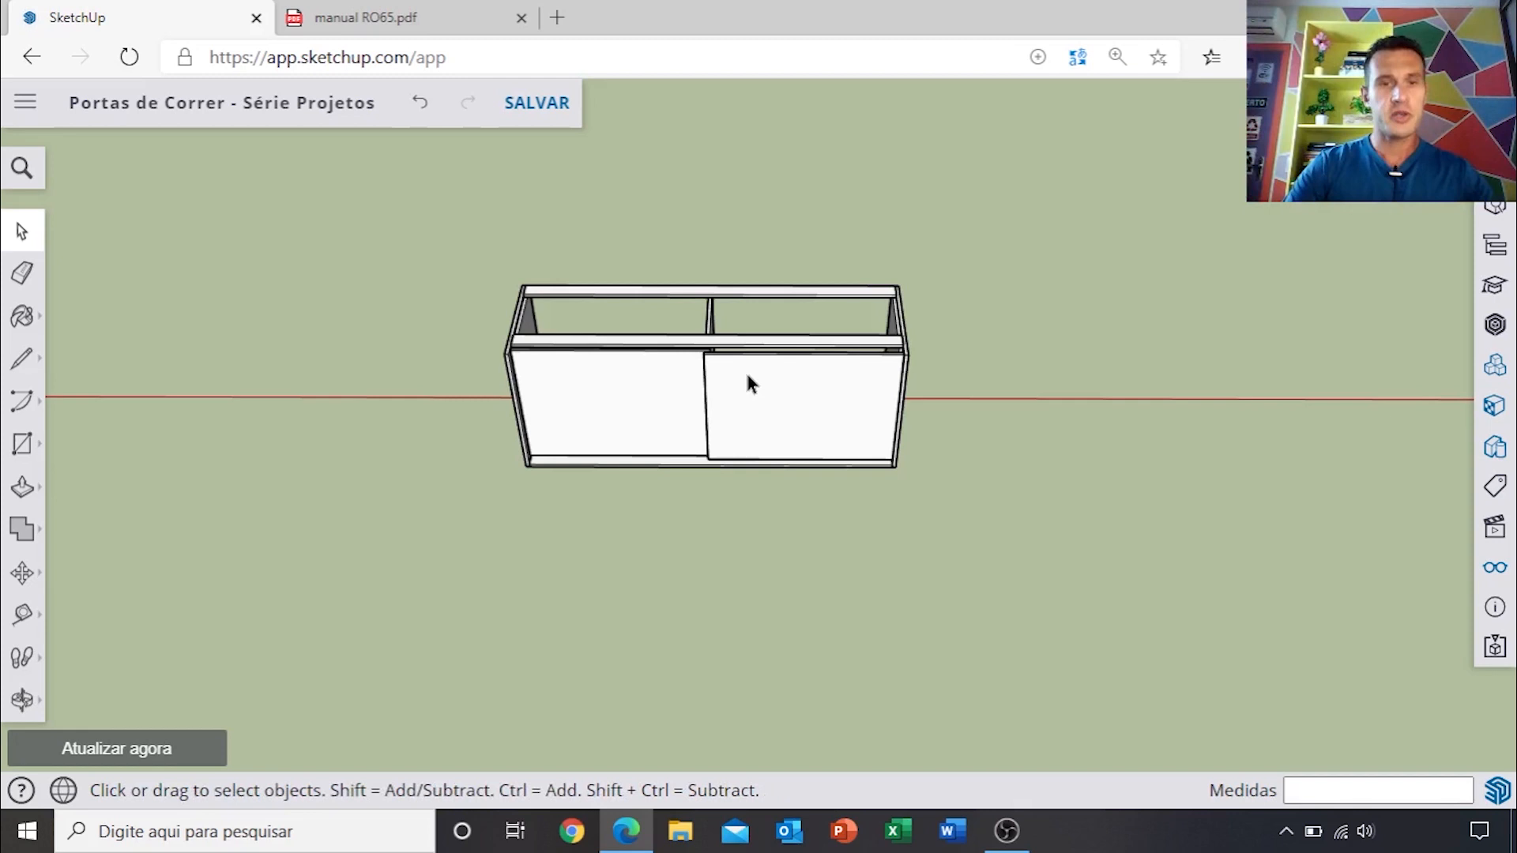
scroll(746, 370, down, 3)
middle_drag(427, 406, 881, 415)
scroll(839, 419, up, 3)
middle_drag(806, 457, 781, 408)
scroll(727, 402, up, 2)
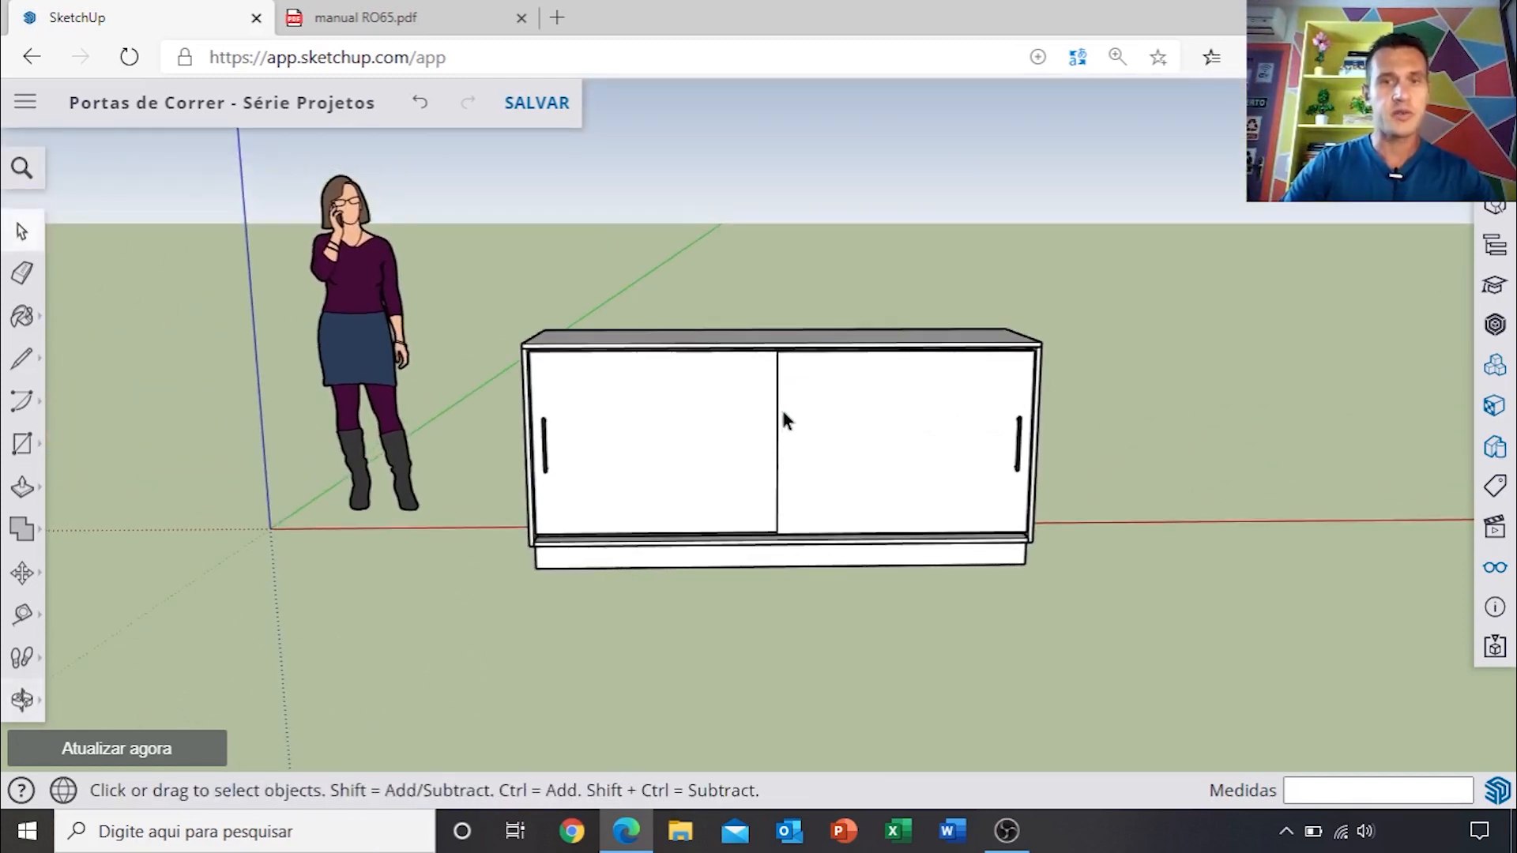